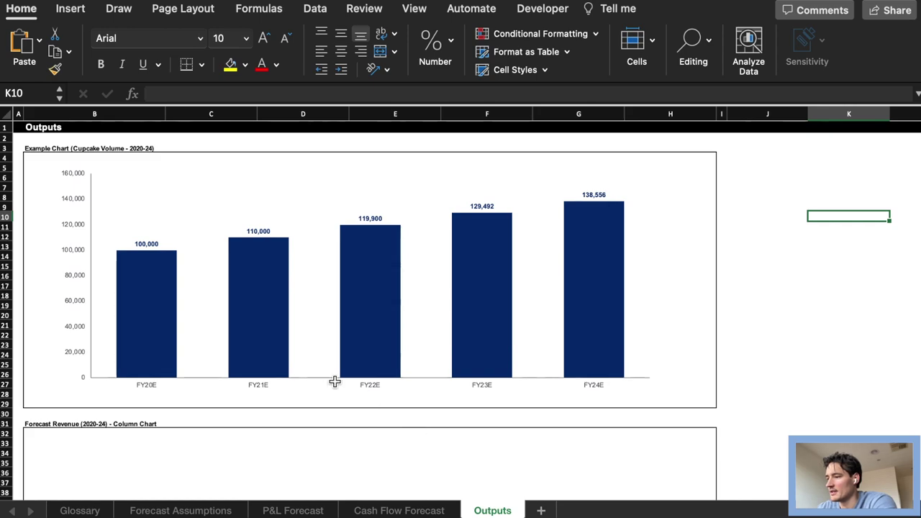
- Copy the Example Chart into the Forecast Revenue (2020-24) - Column Chart box and centre the copy within it
scroll(147, 436, down, 3)
scroll(148, 436, down, 4)
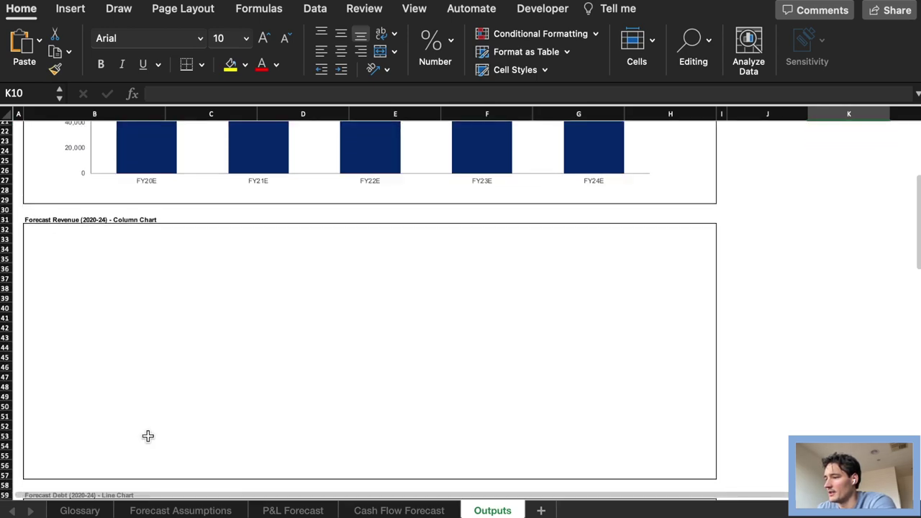
click(88, 229)
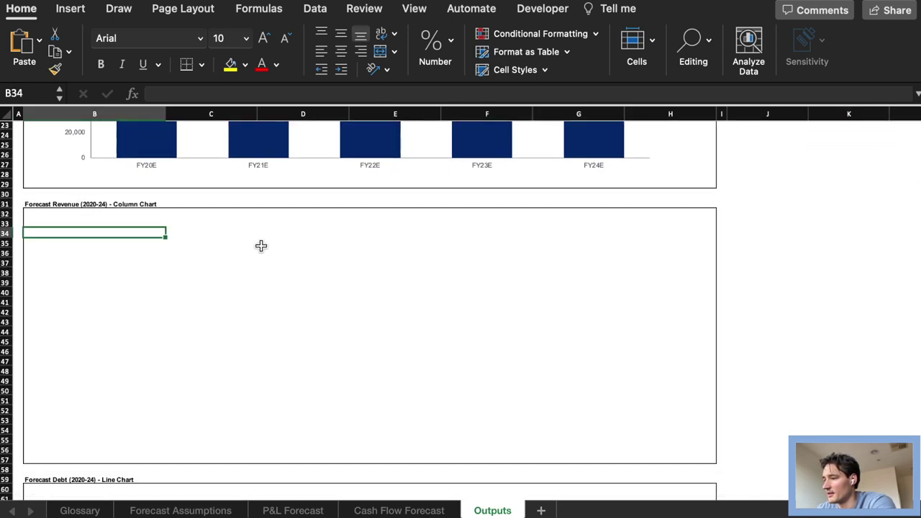
scroll(261, 246, up, 6)
click(253, 201)
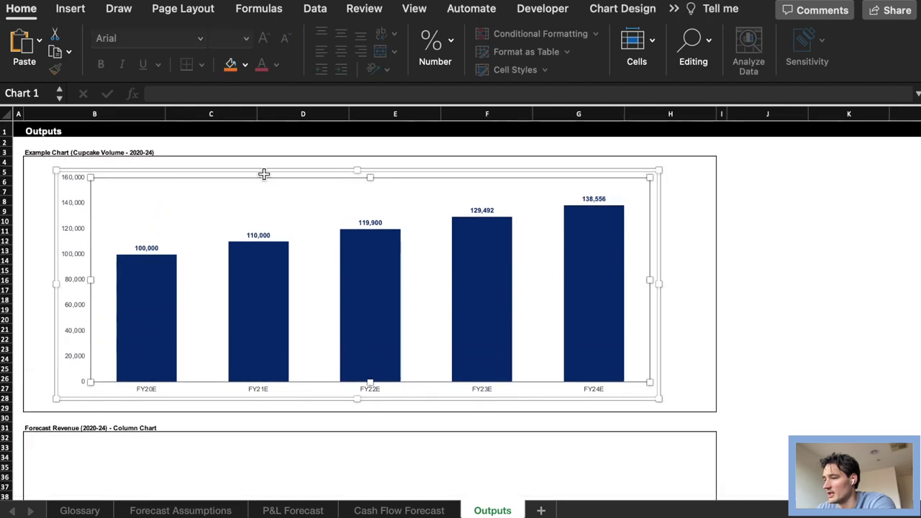
click(264, 173)
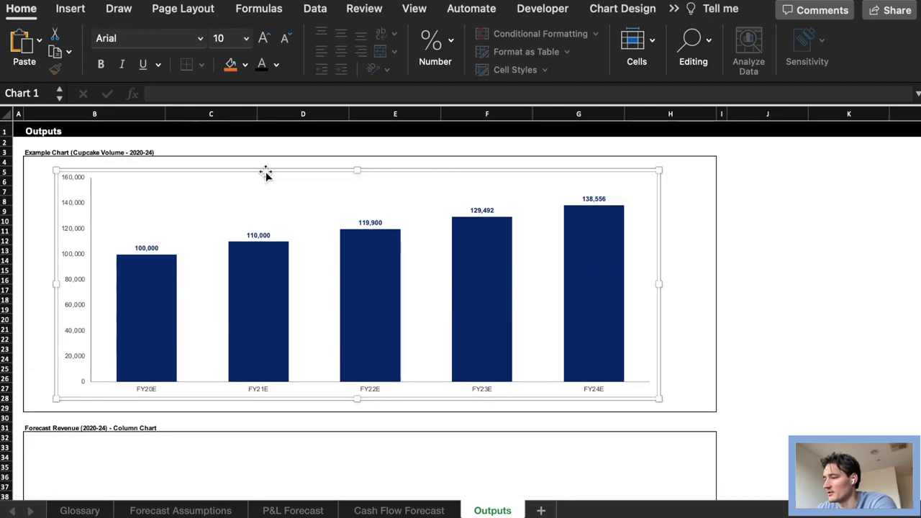
scroll(68, 419, down, 1)
click(68, 419)
key(super+v)
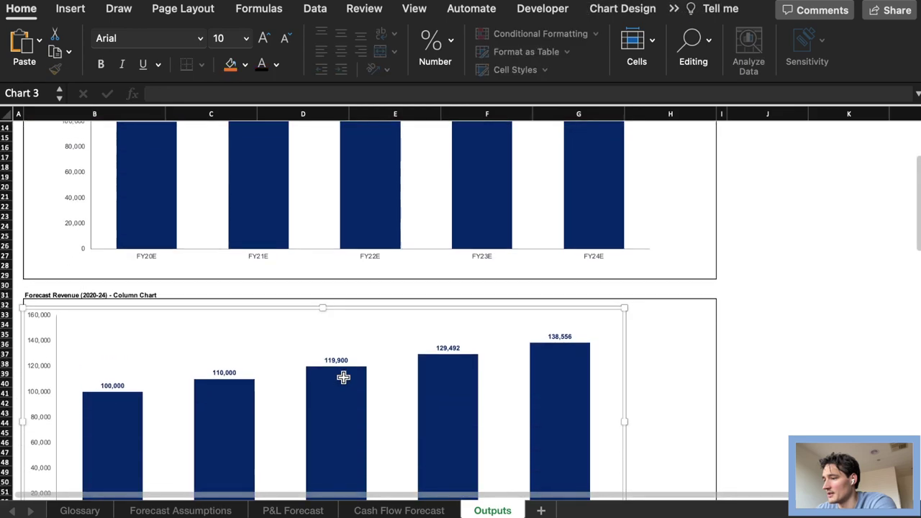
scroll(343, 377, down, 3)
drag(379, 238, 430, 241)
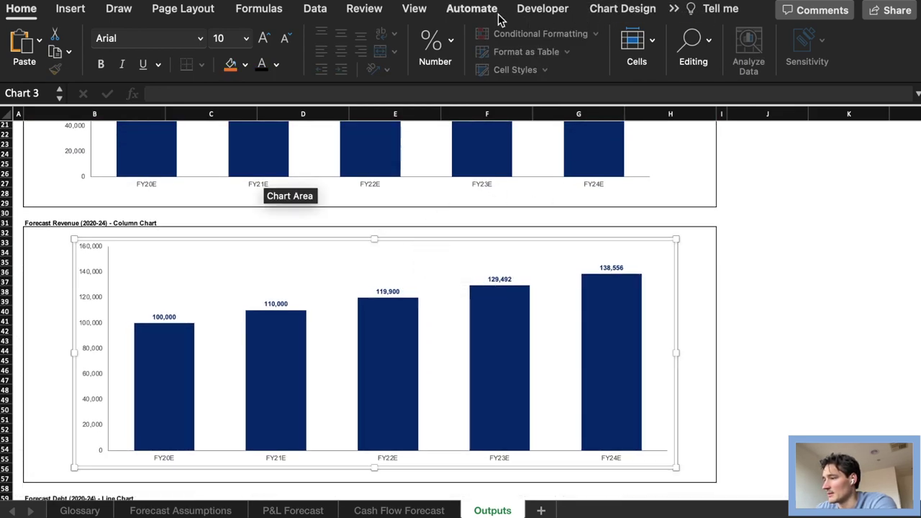
- Set the copied chart's series Y values to the Total Revenue row, FY20E to FY24E, on the P&L Forecast sheet
click(621, 18)
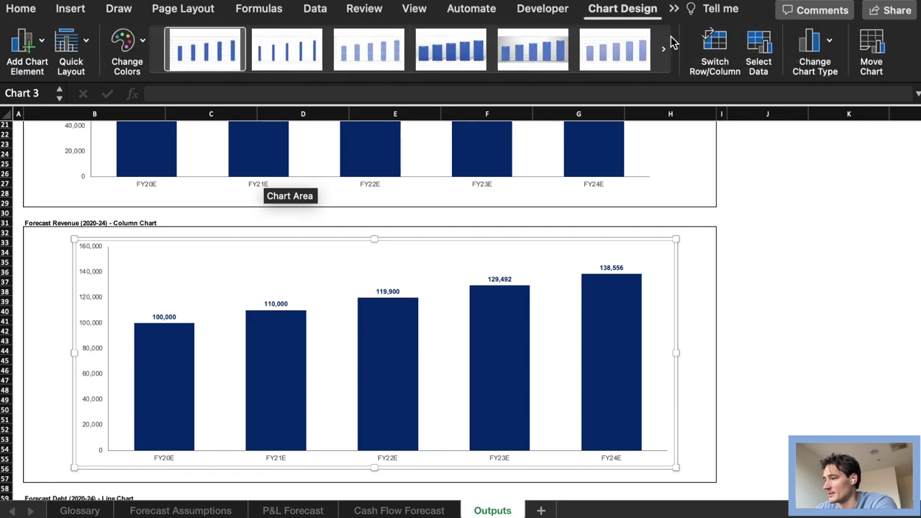
click(764, 49)
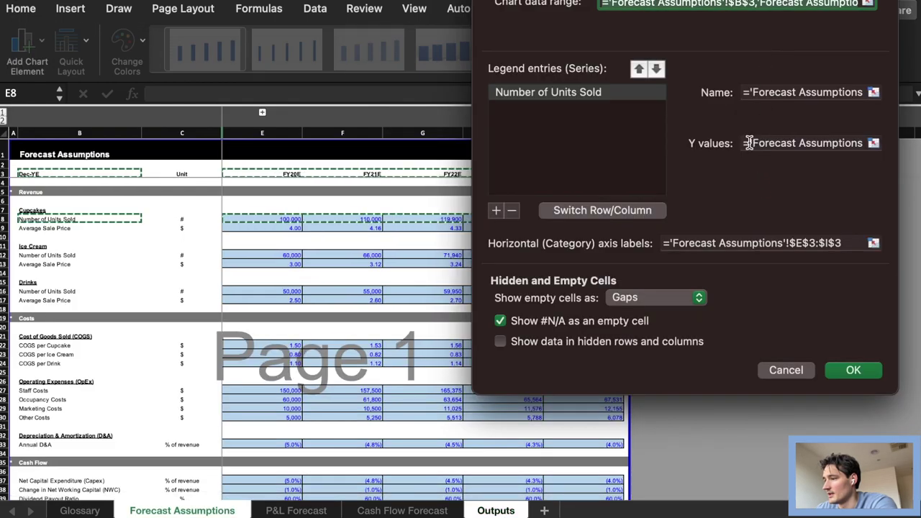
click(748, 143)
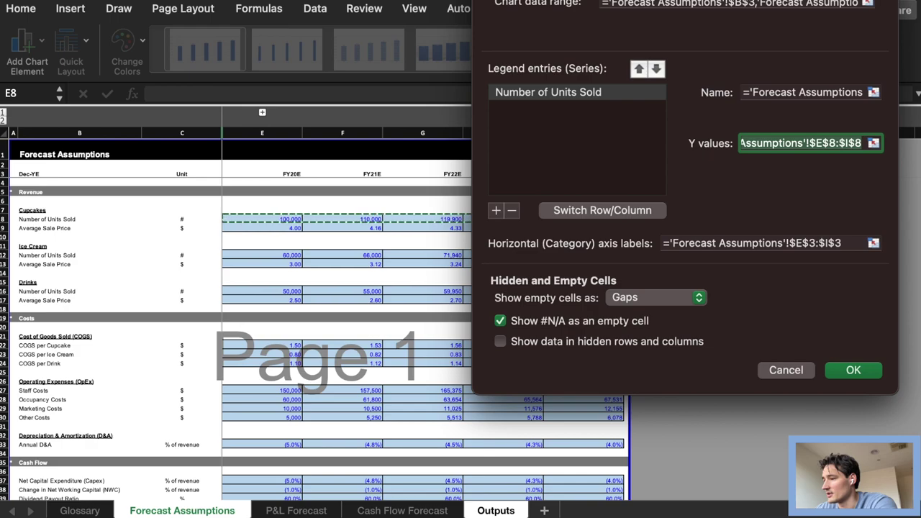
text(=)
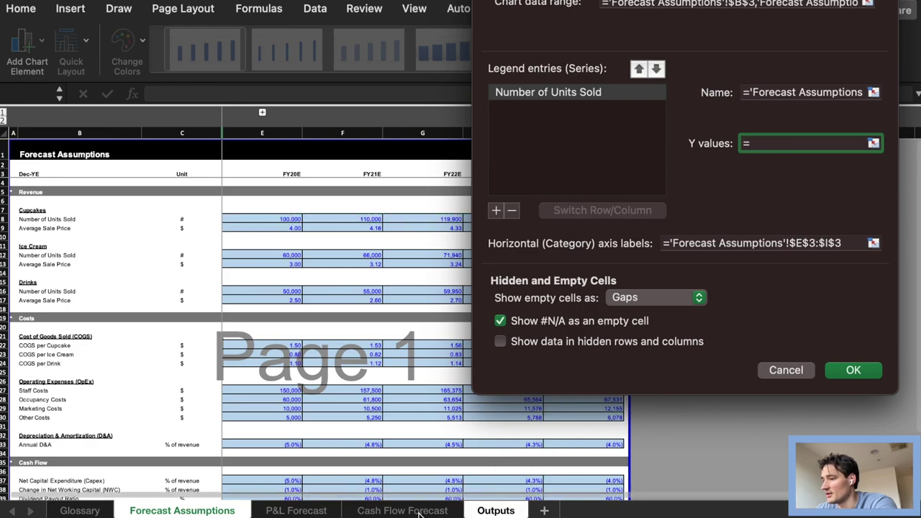
click(325, 512)
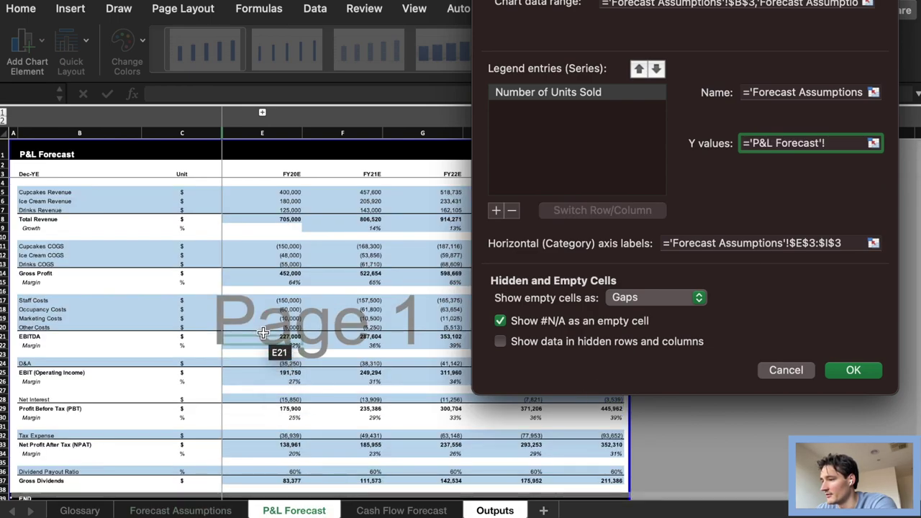
drag(284, 220, 605, 220)
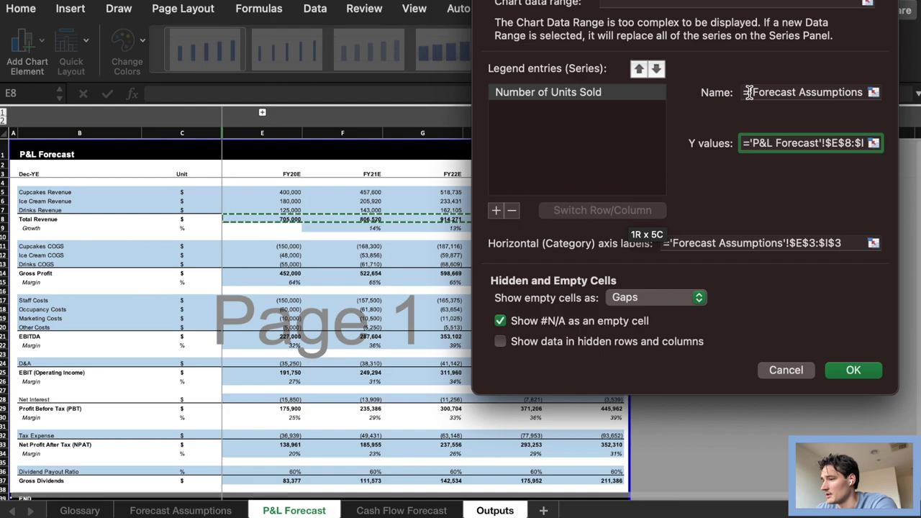
- Link the series name to the Total Revenue label in cell B8 of the P&L Forecast sheet
drag(748, 92, 913, 100)
key(BackSpace)
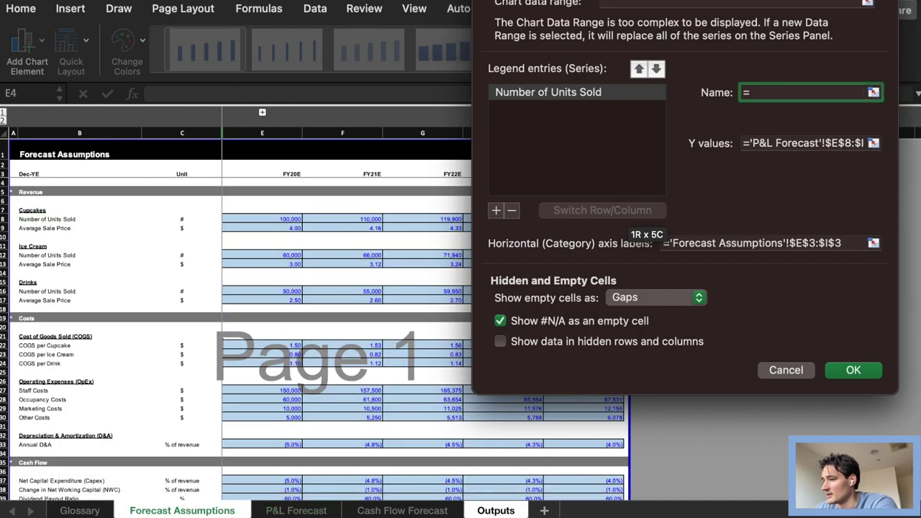
click(316, 512)
click(108, 231)
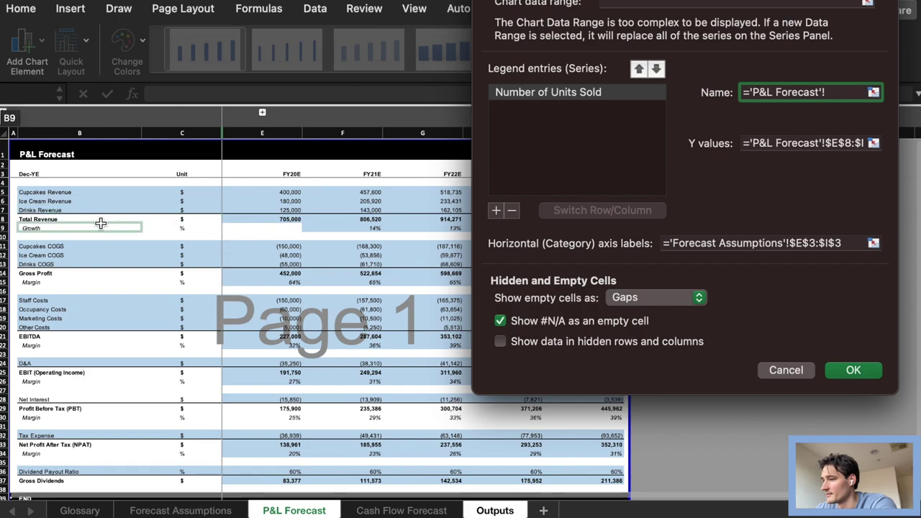
click(101, 221)
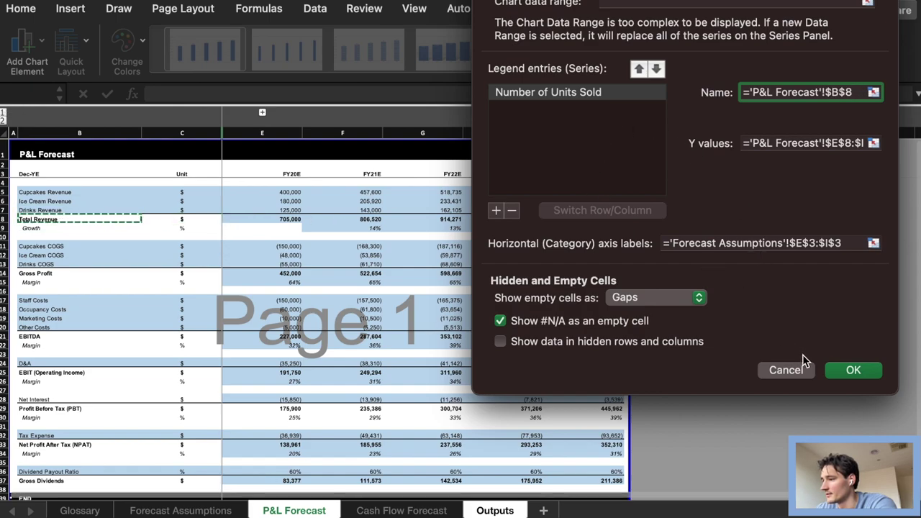
- Set the horizontal axis labels to the FY20E to FY24E headers in row 3 of P&L Forecast and apply the data source
click(779, 245)
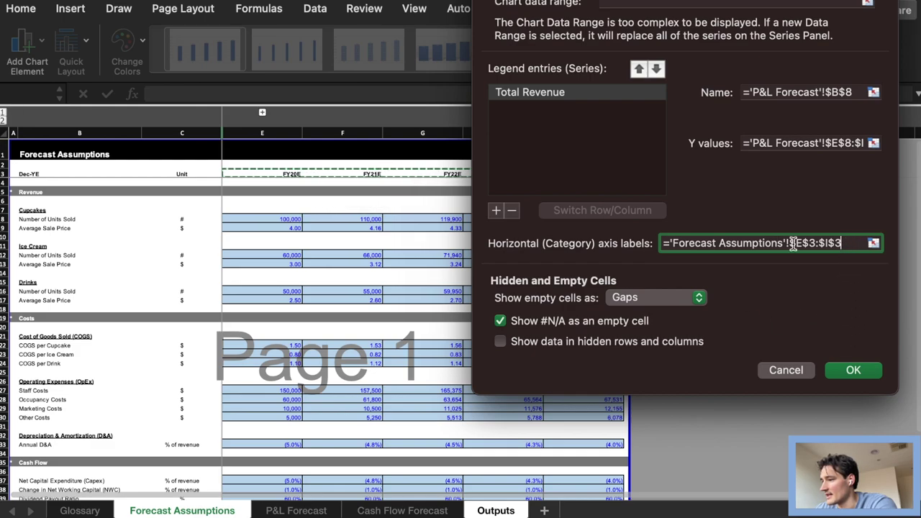
drag(840, 244, 682, 244)
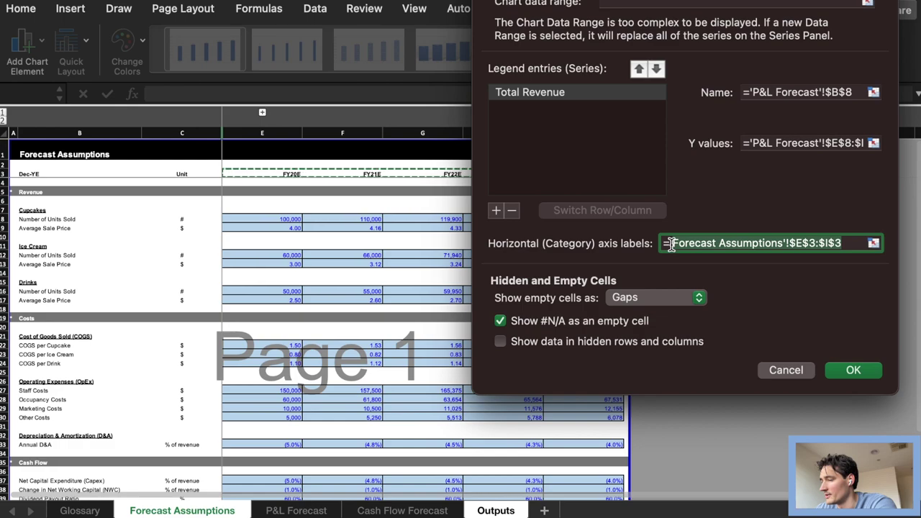
key(BackSpace)
key(BackSpace)
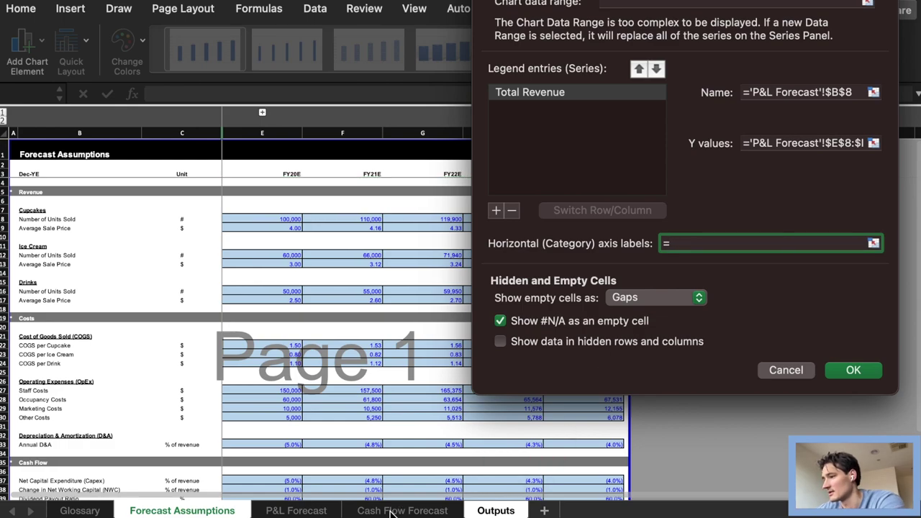
click(388, 511)
click(311, 510)
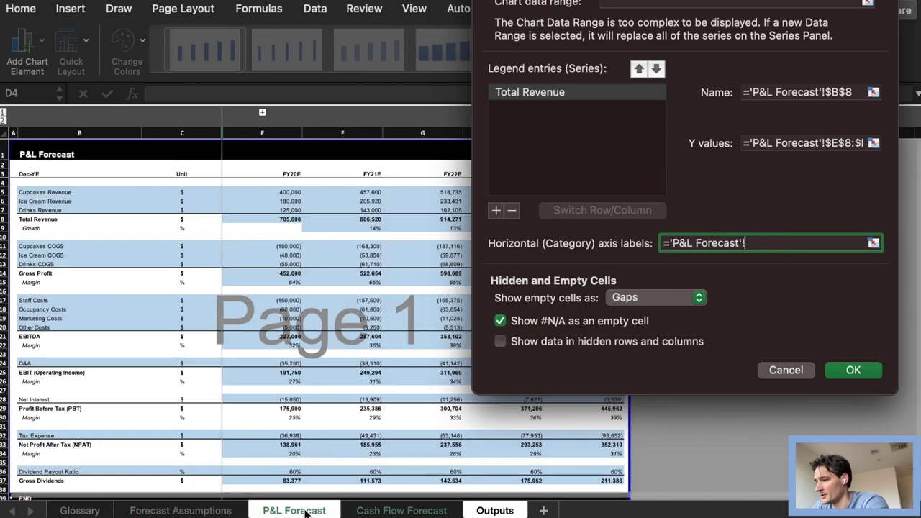
drag(291, 174, 624, 174)
click(855, 371)
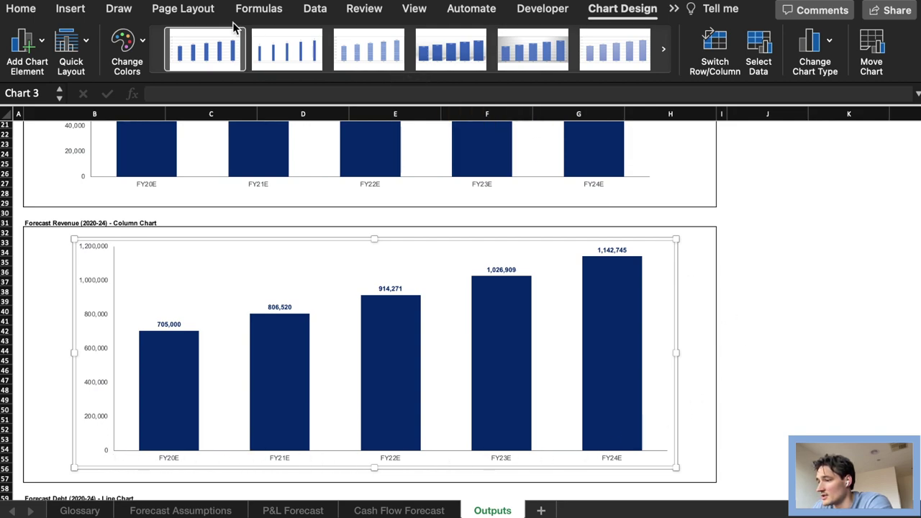
- Add a primary vertical axis title reading "Forecast Revenue" to the revenue column chart
click(25, 43)
mouse_move(66, 89)
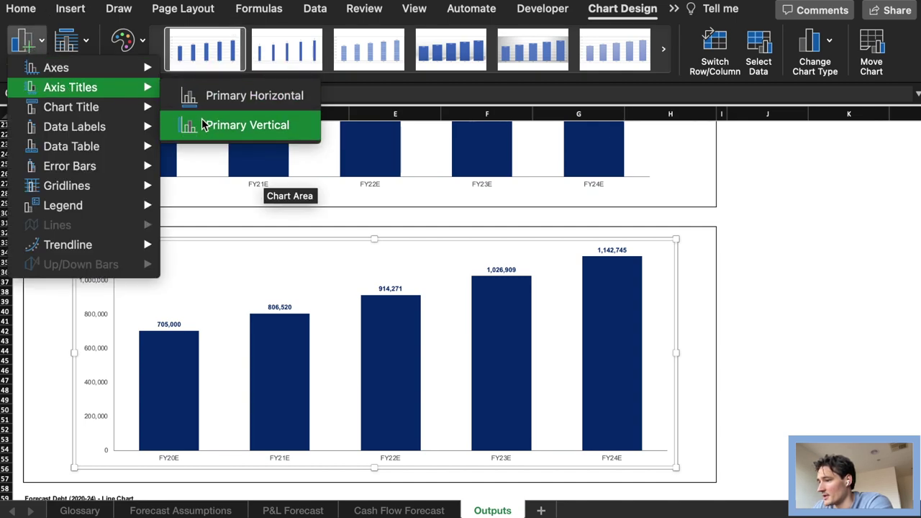
click(201, 121)
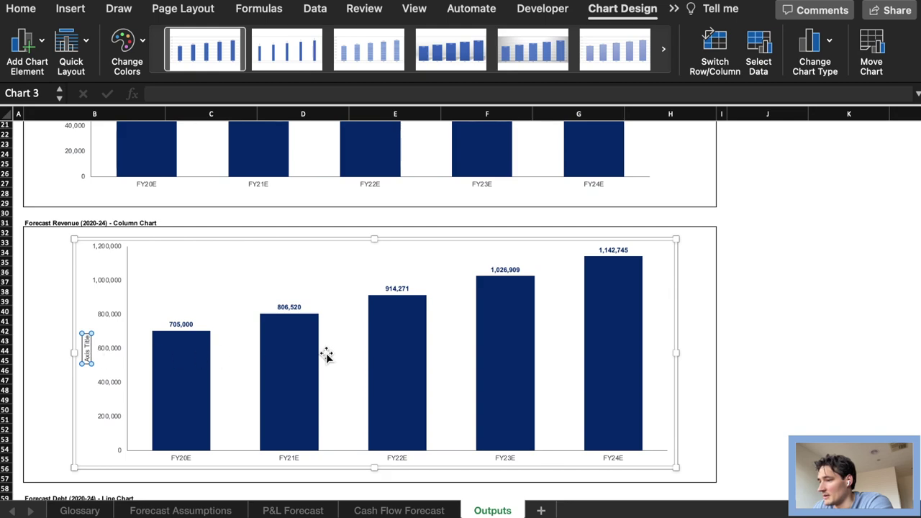
triple_click(86, 354)
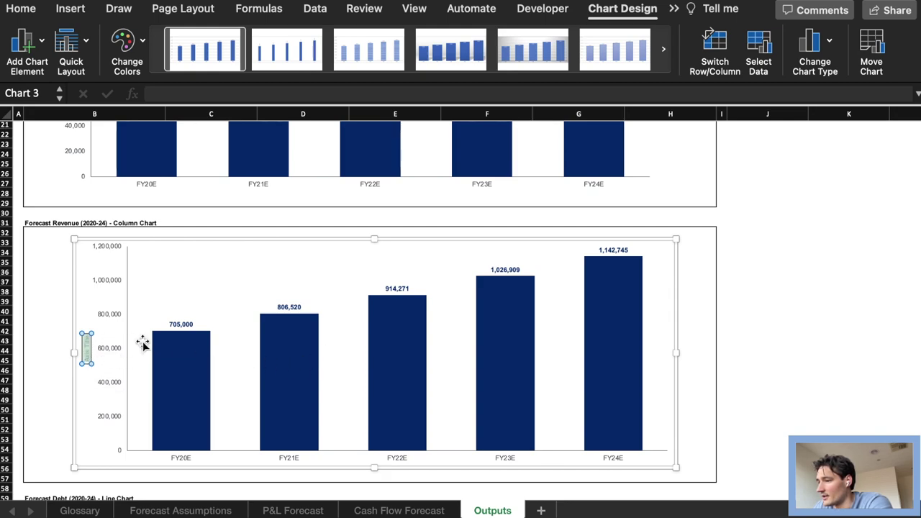
text(Forecas)
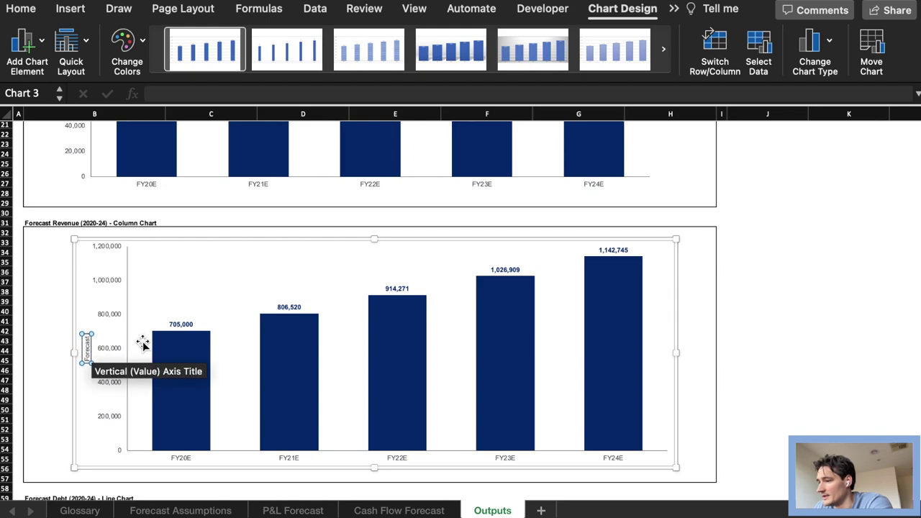
text(t Revenue)
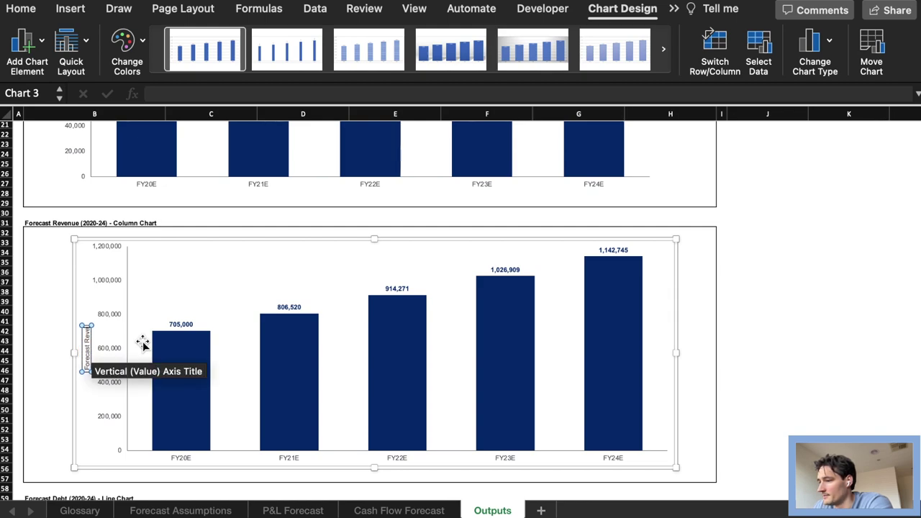
click(771, 389)
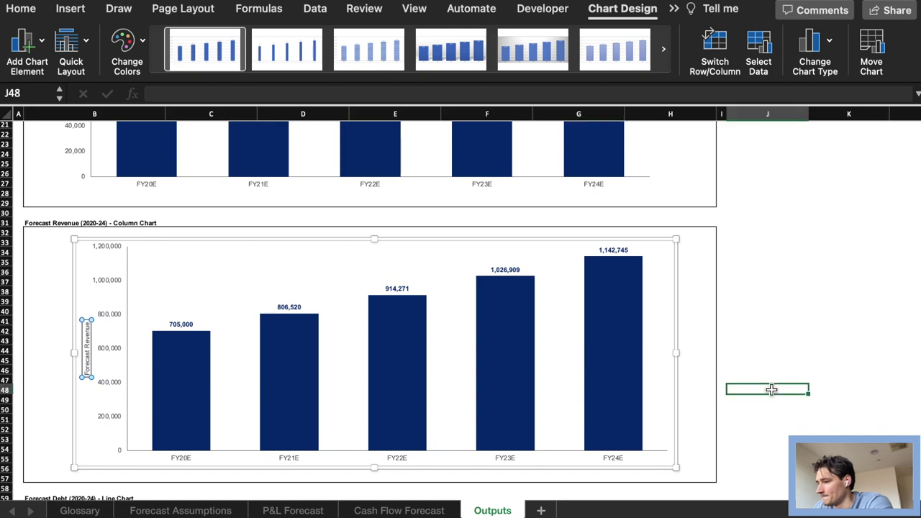
- Copy the Forecast Revenue chart into the Forecast Debt (2020-24) - Line Chart box and centre the copy within it
scroll(771, 390, down, 5)
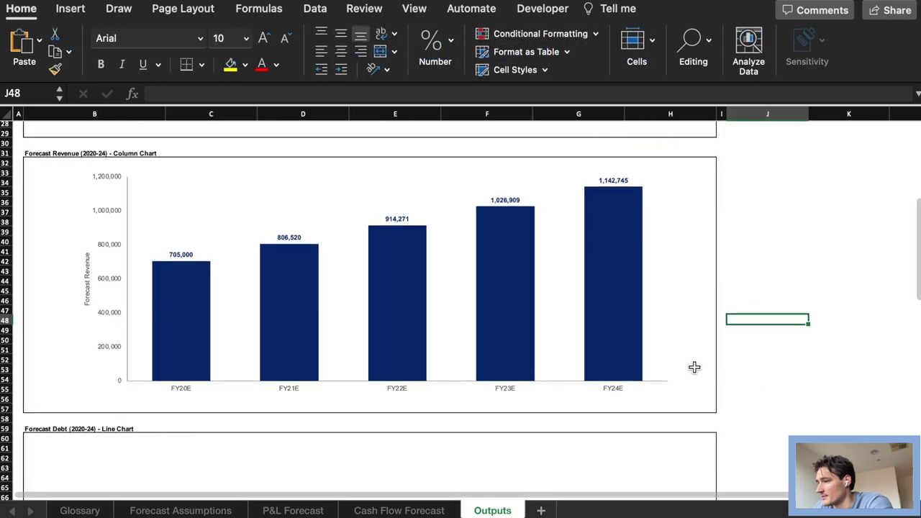
click(668, 325)
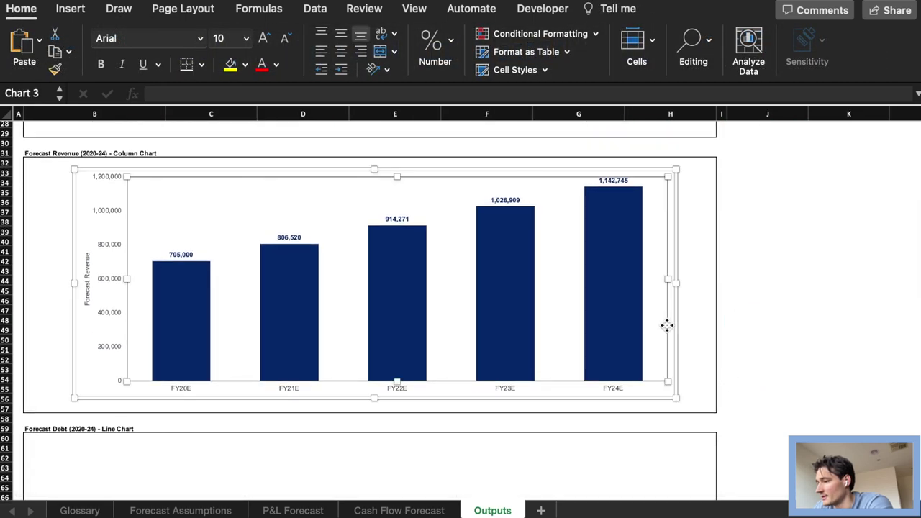
click(646, 400)
scroll(646, 401, down, 8)
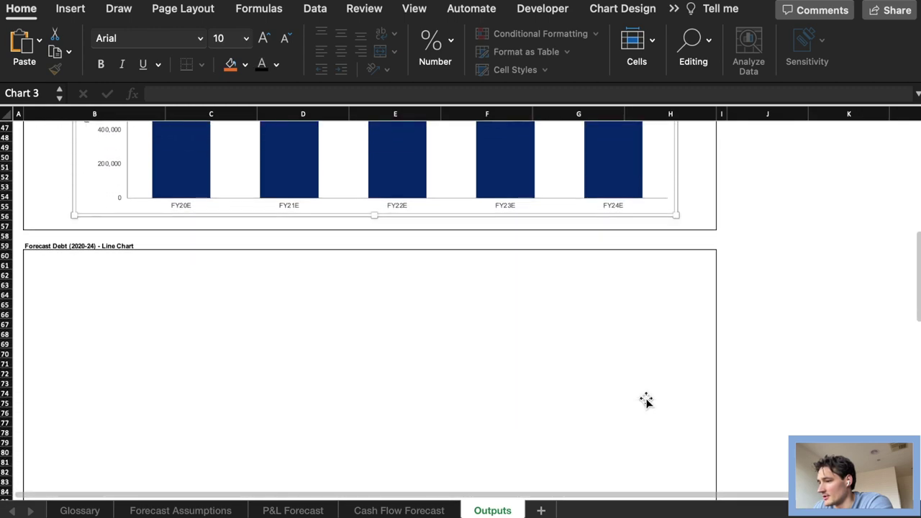
click(61, 282)
key(cmd+v)
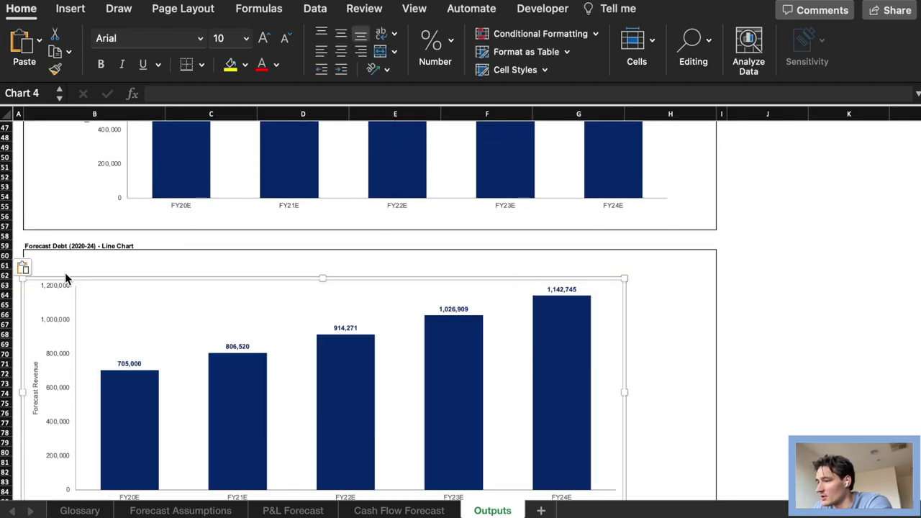
scroll(298, 364, down, 3)
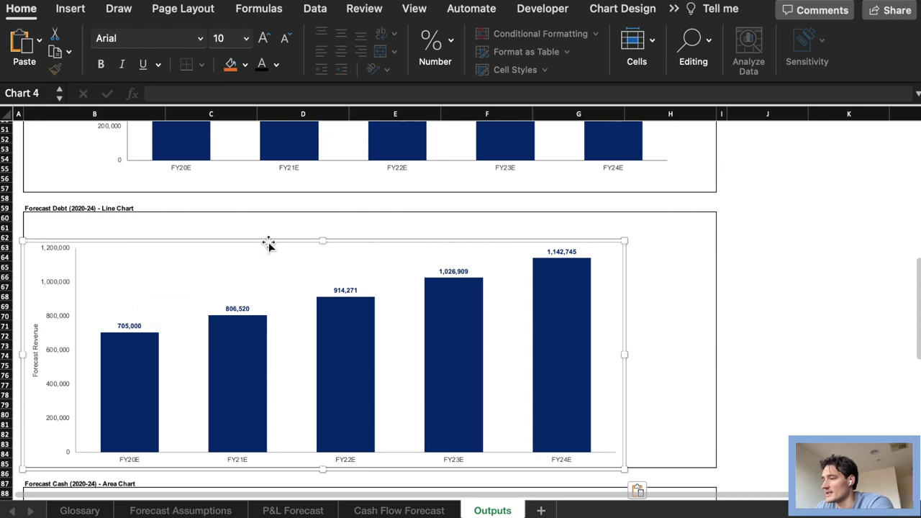
drag(268, 244, 319, 232)
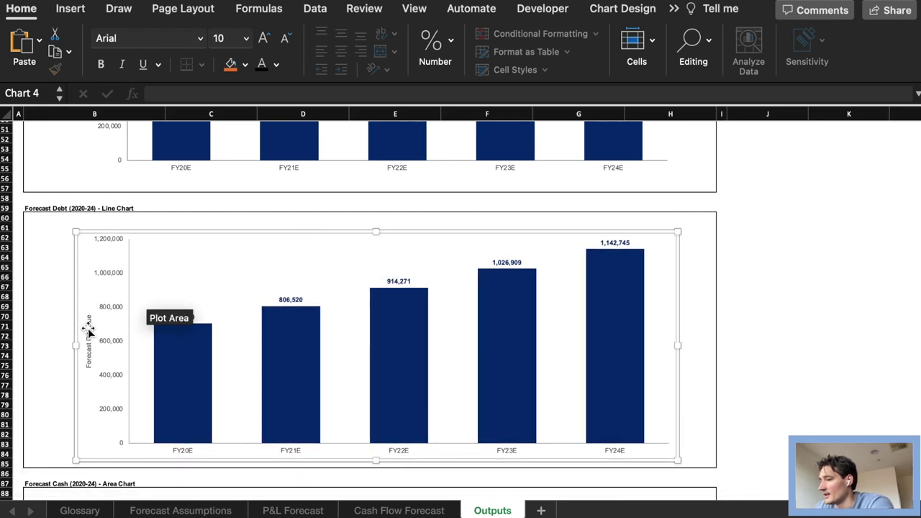
- Change the vertical axis title of the chart in the debt box to "Forecast Debt"
click(88, 328)
double_click(90, 328)
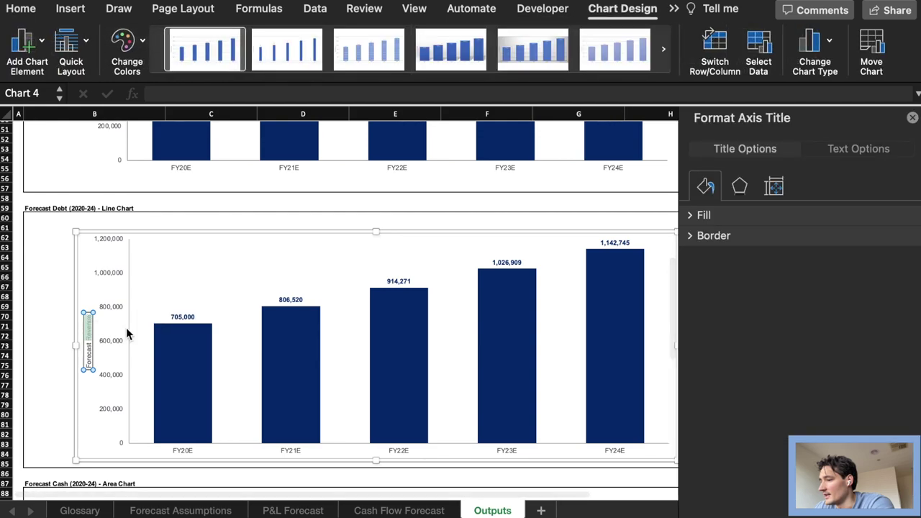
text(Debt)
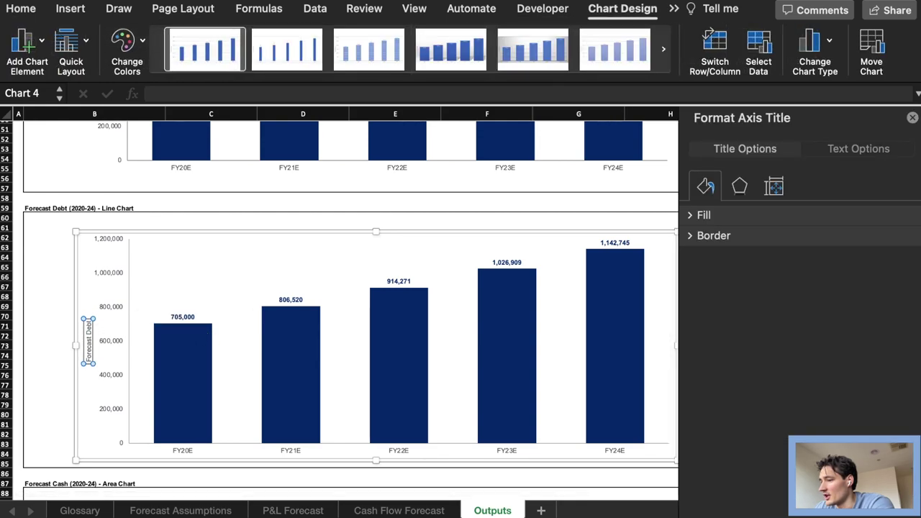
click(758, 305)
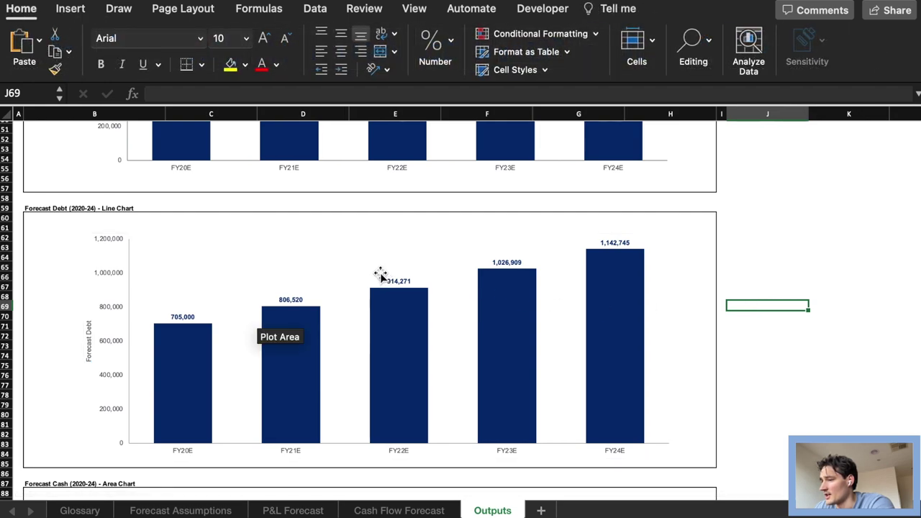
- Relink the Y values of the chart in the debt box to the FY20E to FY24E Closing Debt figures in row 23 of Cash Flow Forecast
click(415, 246)
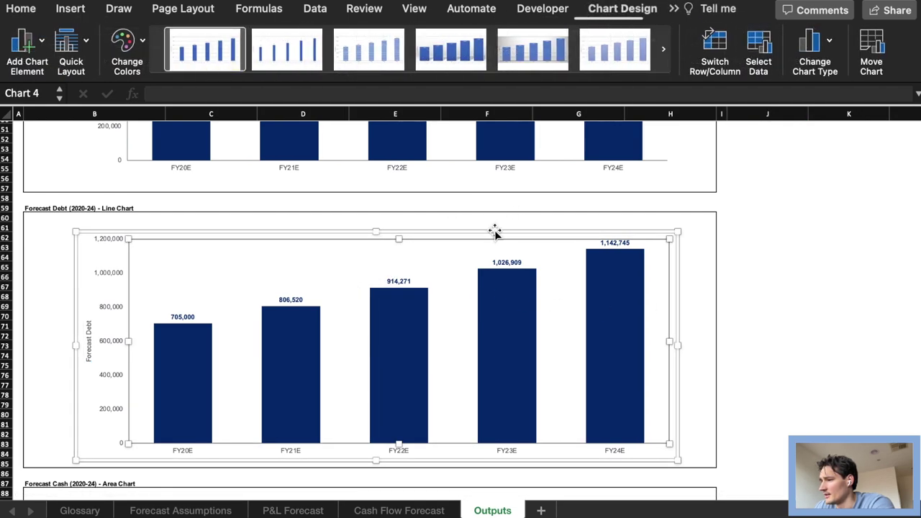
mouse_move(493, 230)
mouse_down()
mouse_move(493, 221)
mouse_move(493, 230)
mouse_up()
click(761, 50)
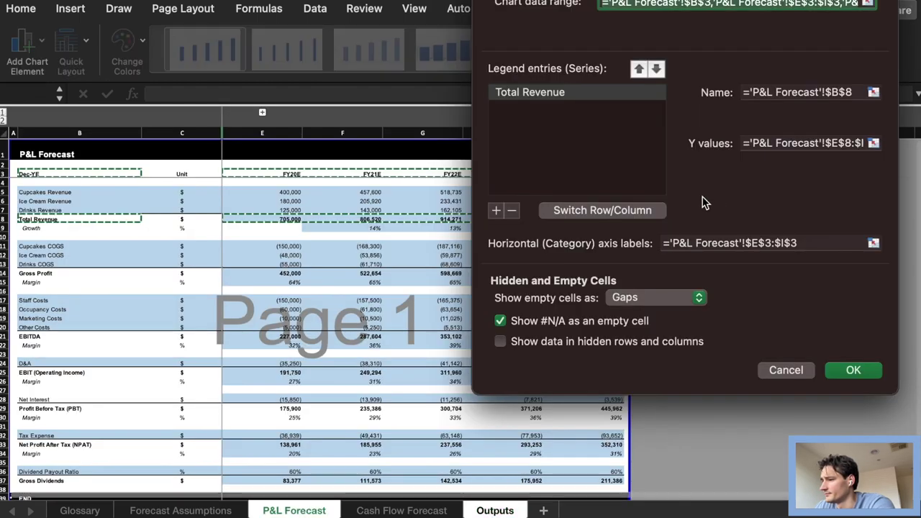
drag(750, 138, 894, 166)
text(=)
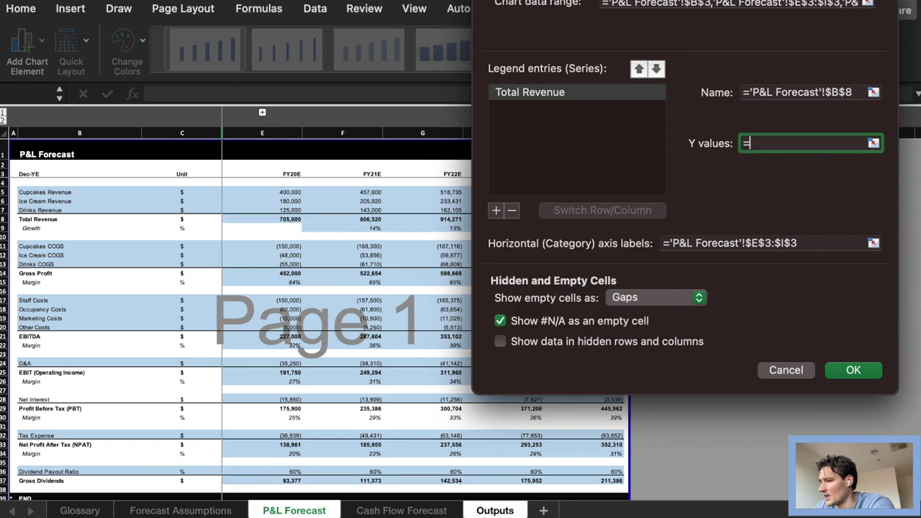
click(392, 510)
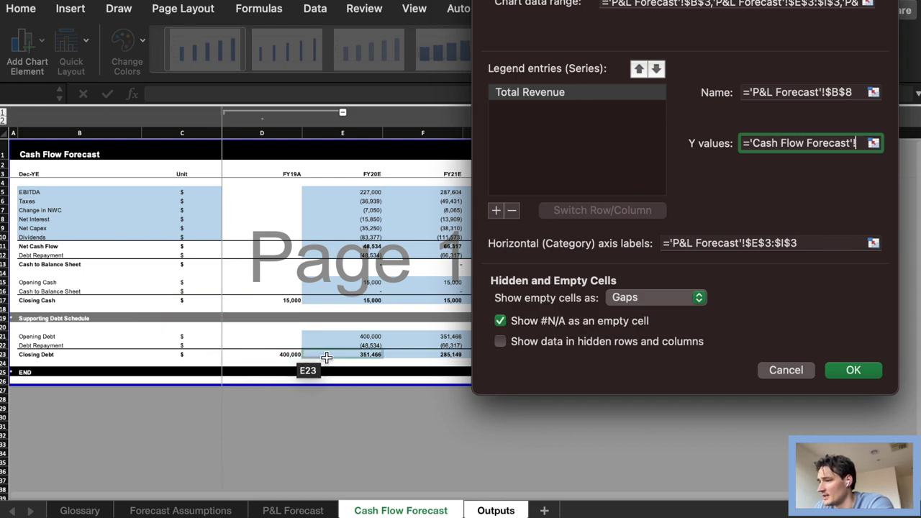
drag(326, 357, 691, 356)
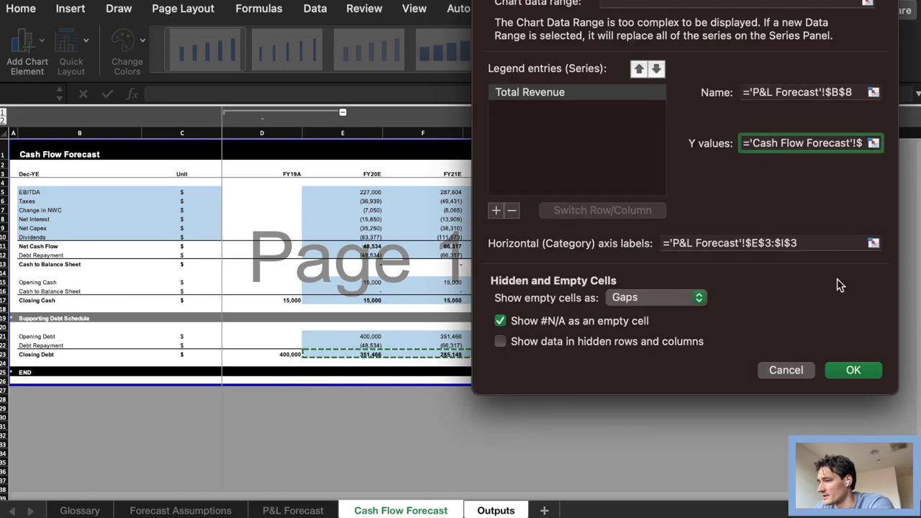
- Link the series name to the Closing Debt label in cell B23 of Cash Flow Forecast and apply the data source
click(749, 92)
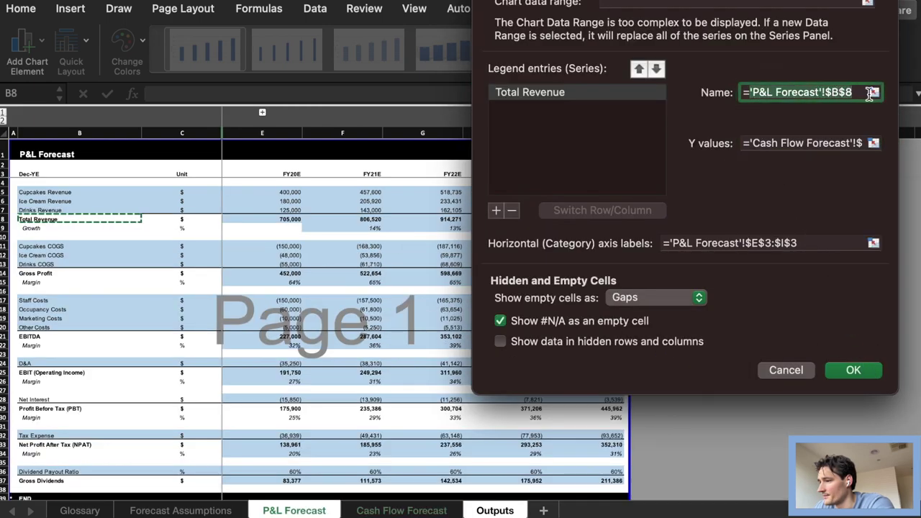
text(=)
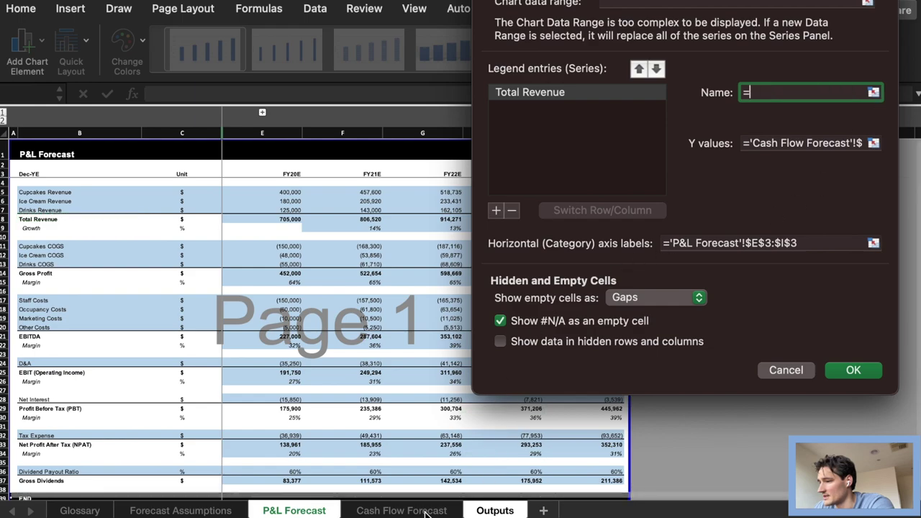
click(424, 511)
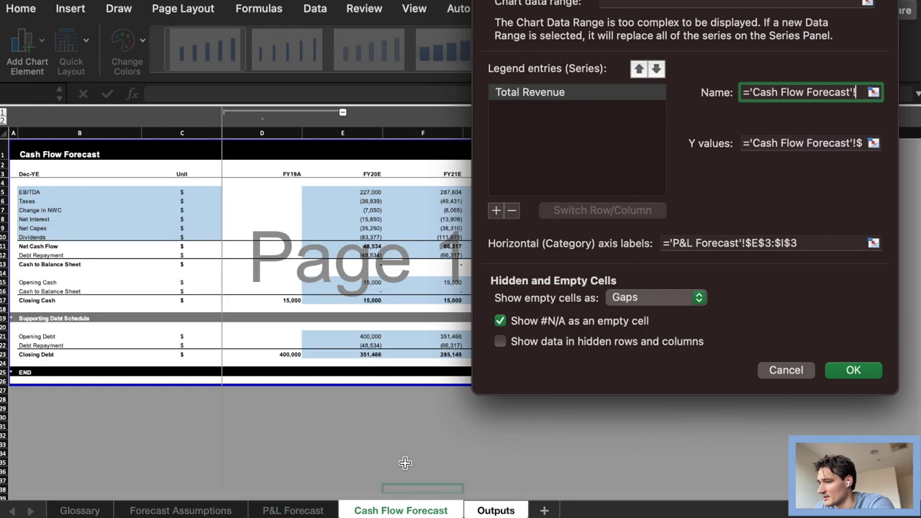
click(112, 355)
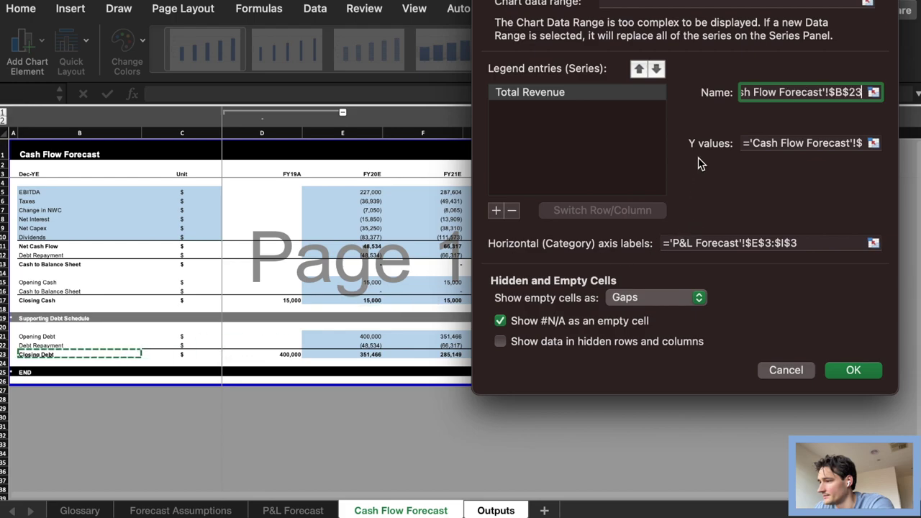
click(859, 371)
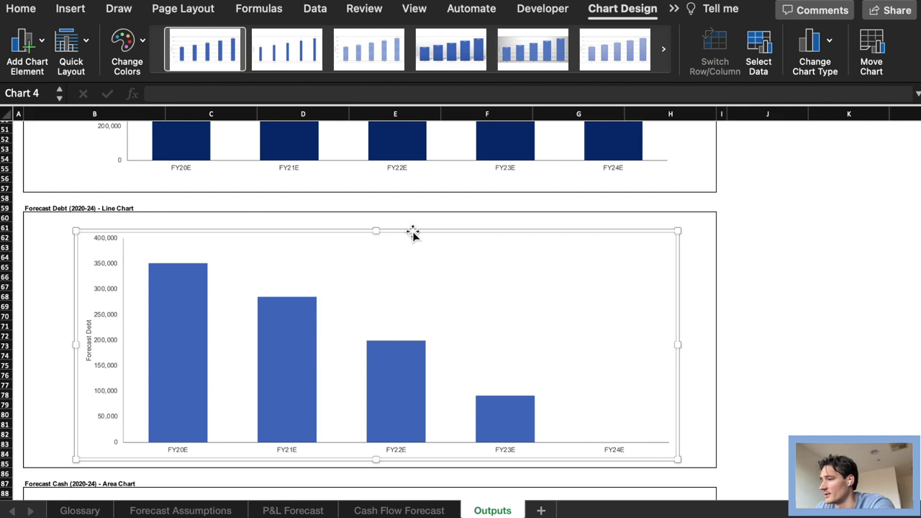
- Change the Forecast Debt chart from columns to a basic 2-D line chart
click(810, 44)
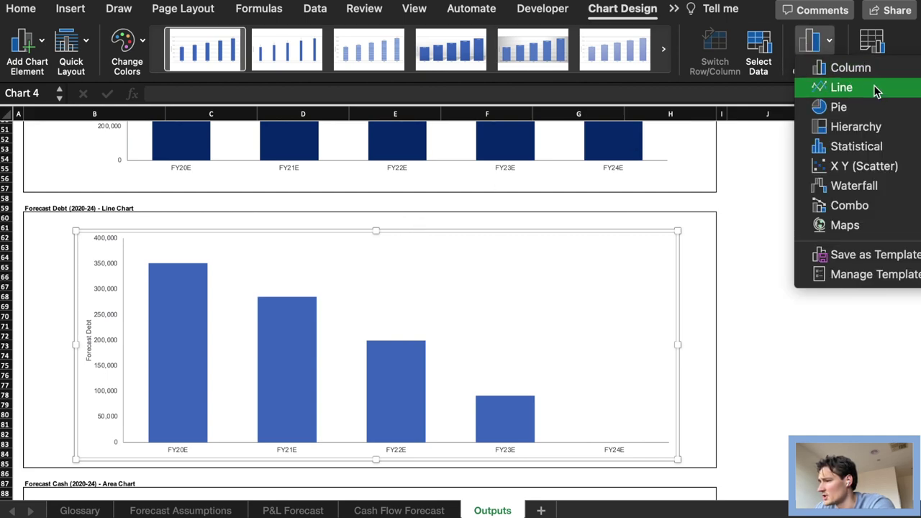
key(Escape)
drag(919, 215, 633, 226)
click(331, 45)
mouse_move(373, 100)
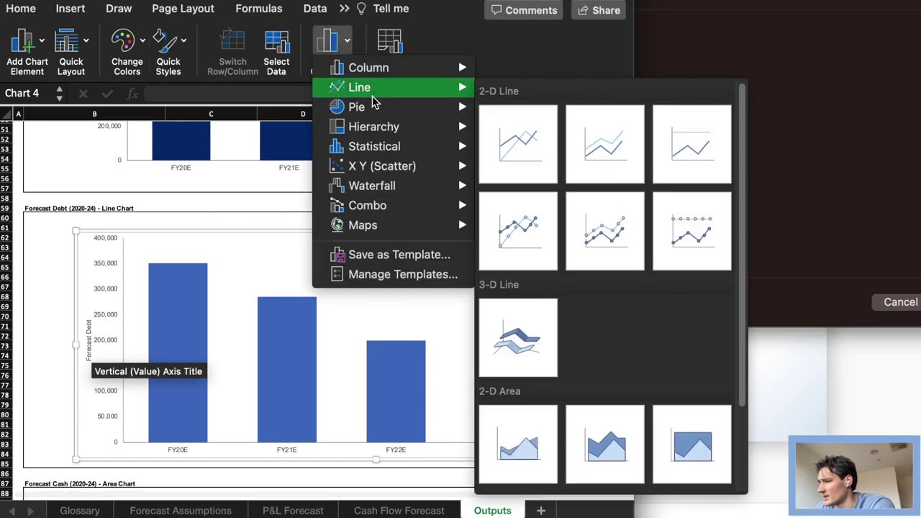
click(518, 140)
drag(627, 171, 919, 192)
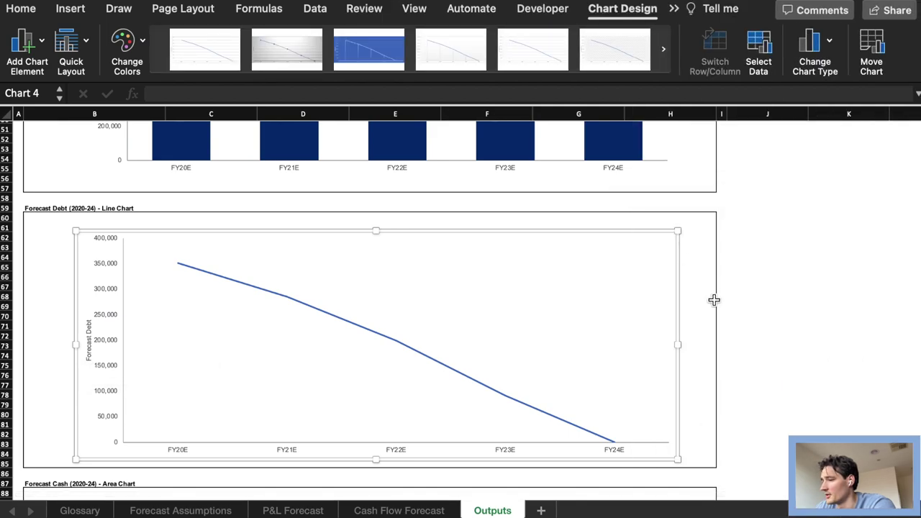
- Add data labels to the debt line and raise the FY20E label slightly above the line
click(335, 323)
right_click(336, 323)
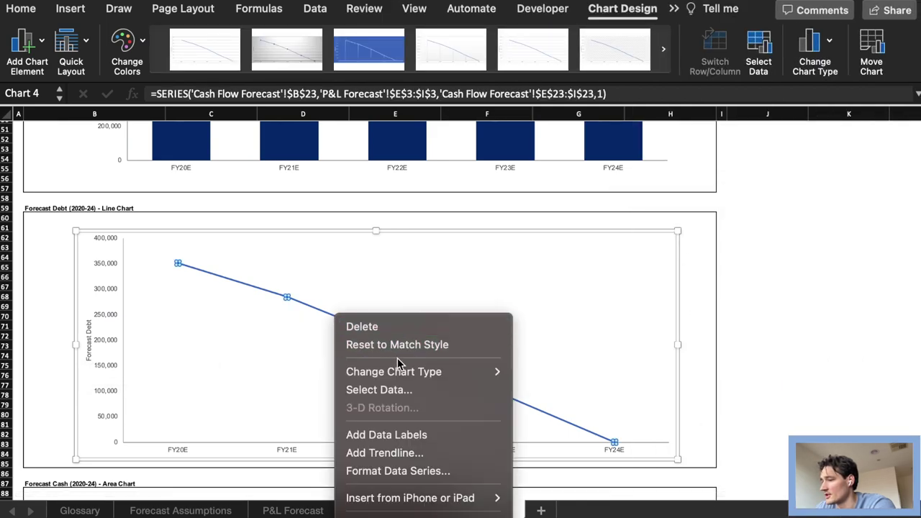
click(410, 435)
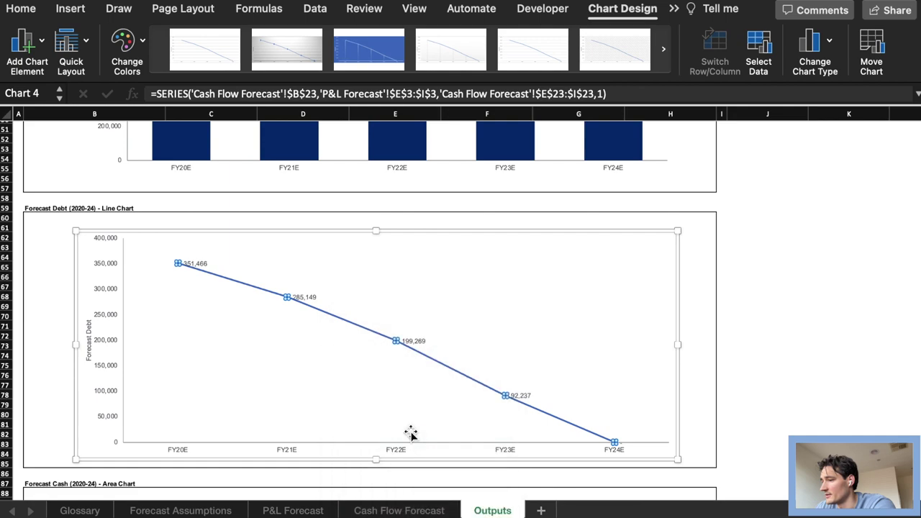
click(205, 260)
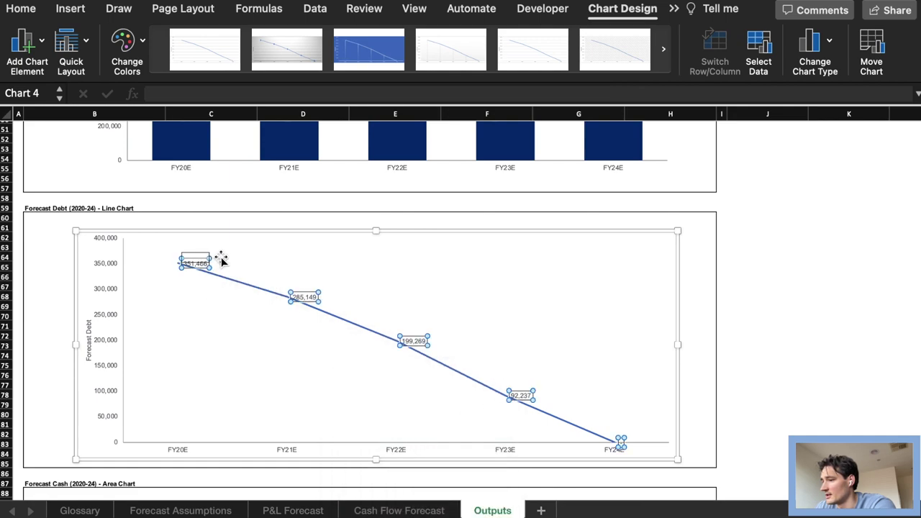
drag(193, 260, 196, 249)
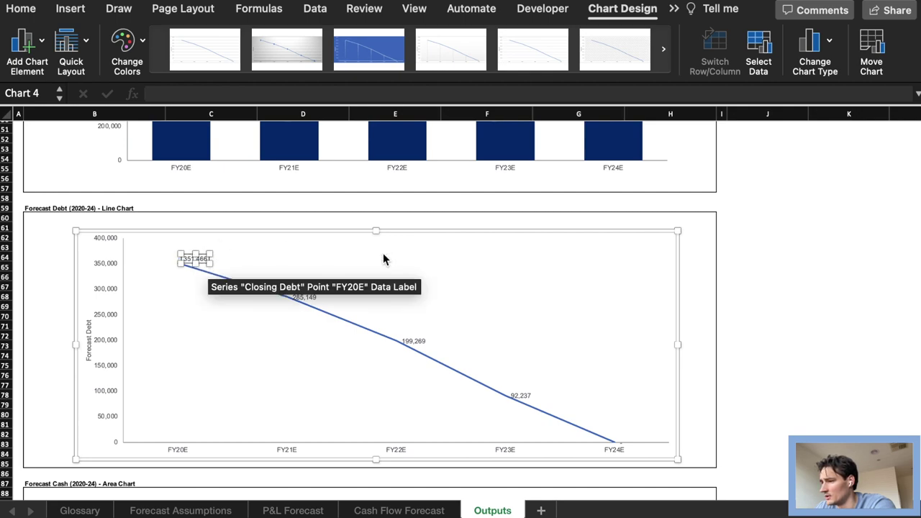
- Bold all the data labels of the debt line and raise the FY24E label above the end of the line
click(305, 297)
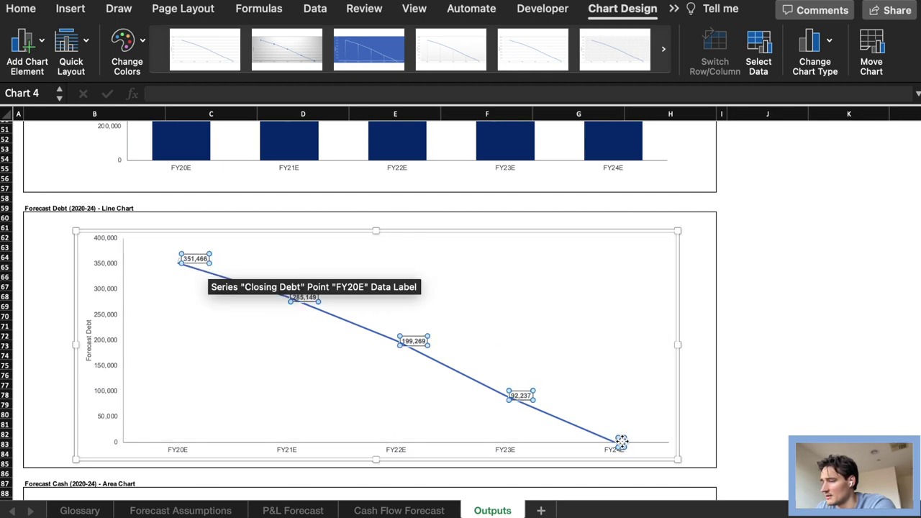
drag(621, 442, 616, 432)
click(774, 375)
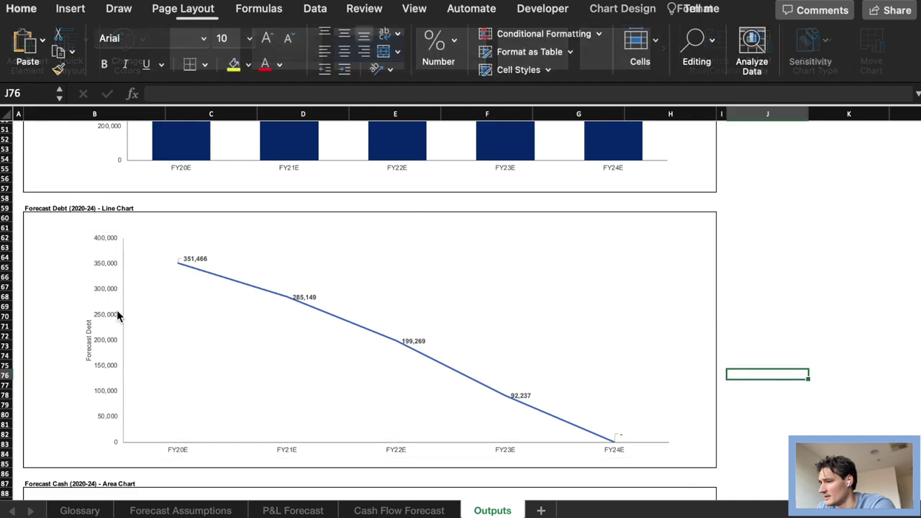
- Shift the "Forecast Debt" axis title slightly further away from the vertical axis numbers
scroll(118, 316, down, 1)
click(87, 328)
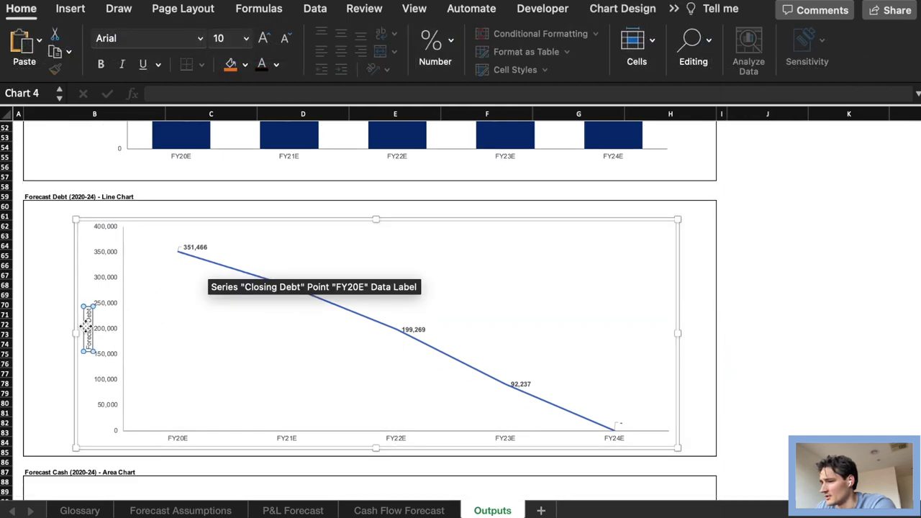
- Recolour the segment of the debt line between FY21E and FY22E as a dark solid line
click(313, 295)
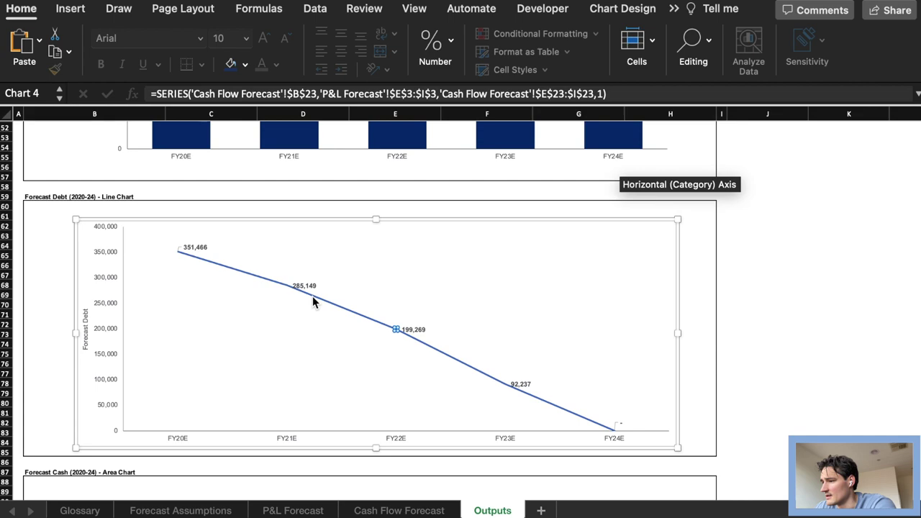
double_click(312, 295)
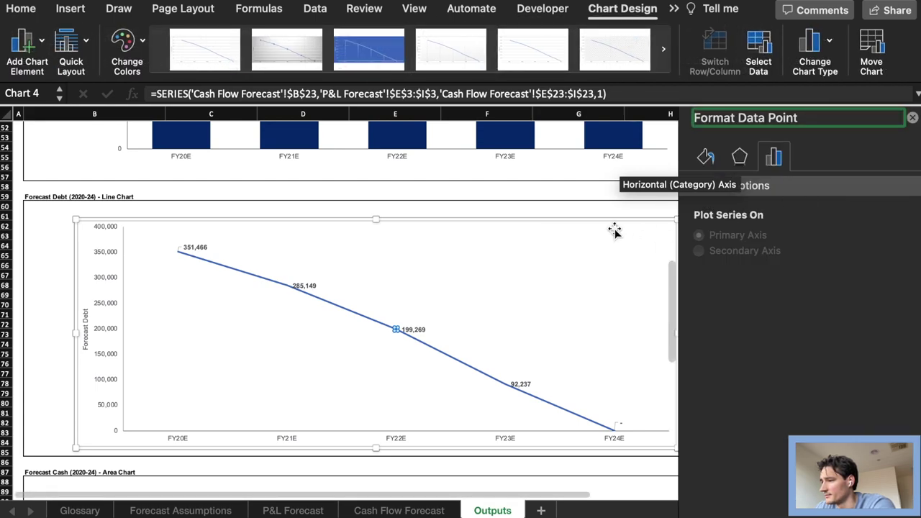
click(710, 160)
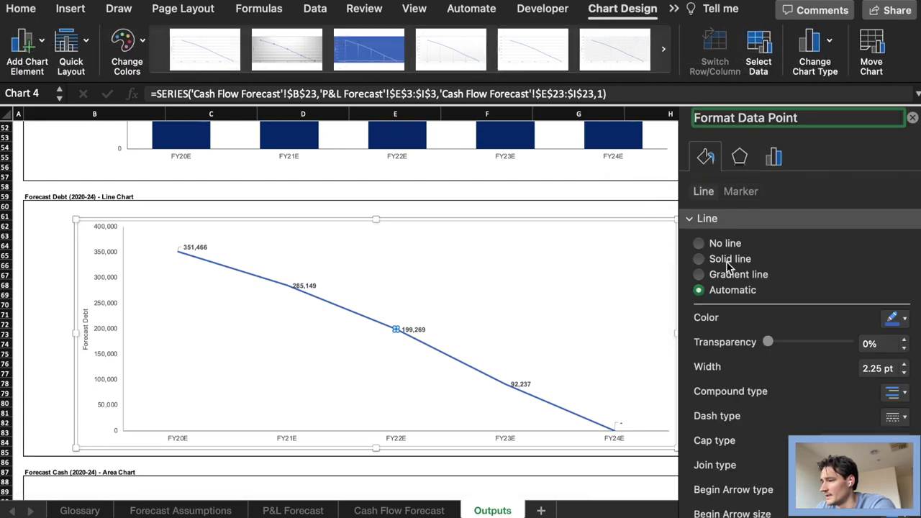
click(893, 323)
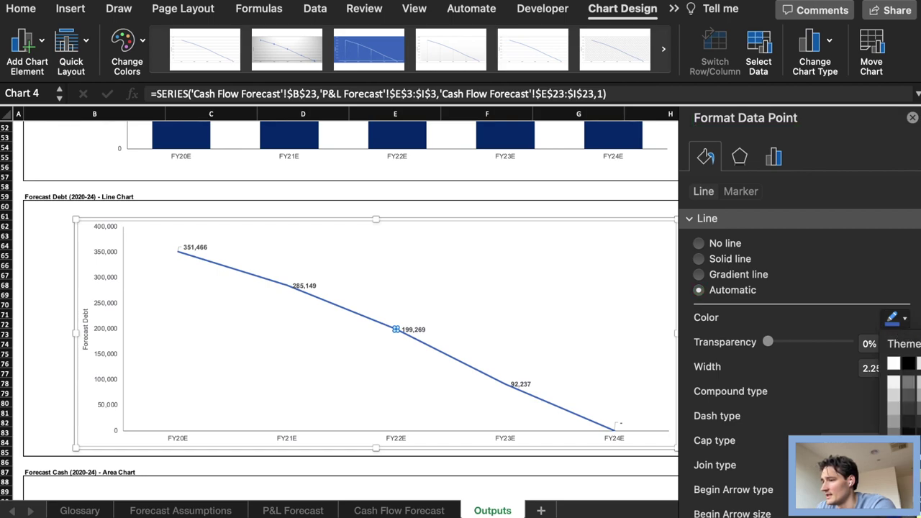
click(907, 364)
click(485, 331)
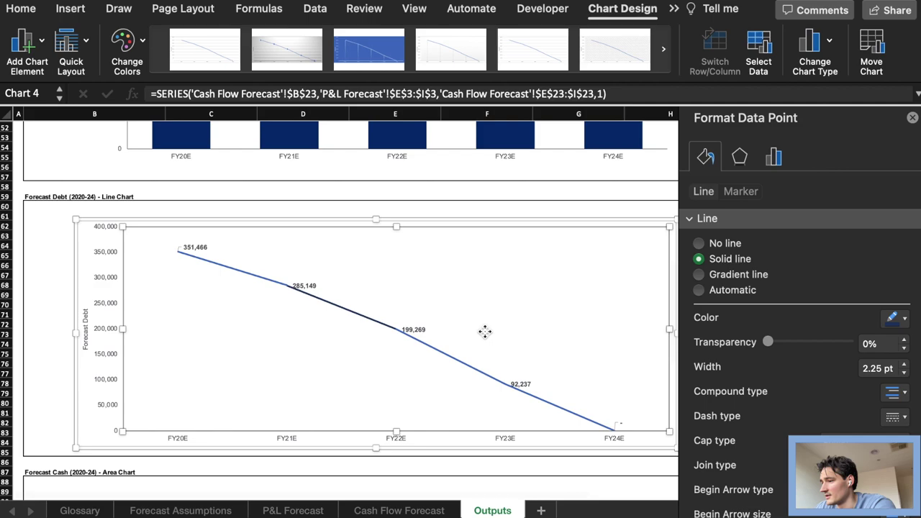
- Recolour the entire Closing Debt line as a solid dark navy line and close the formatting options
click(437, 354)
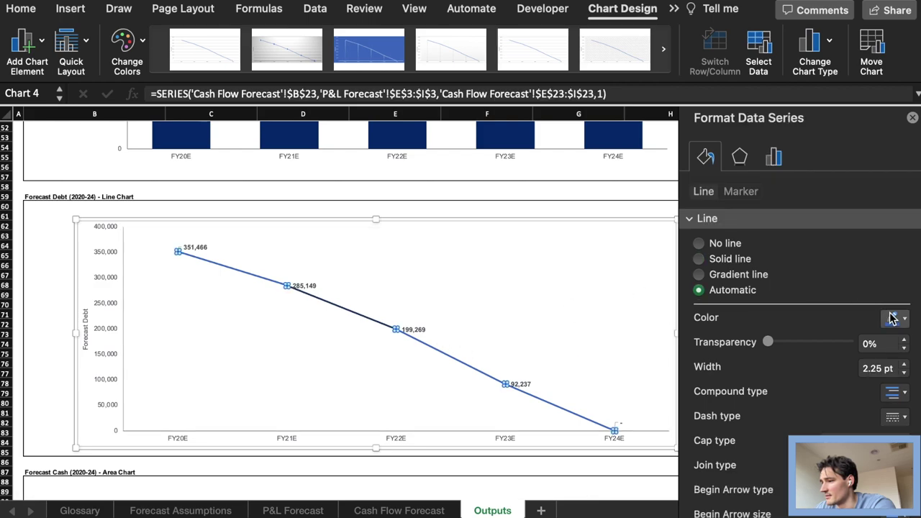
click(893, 319)
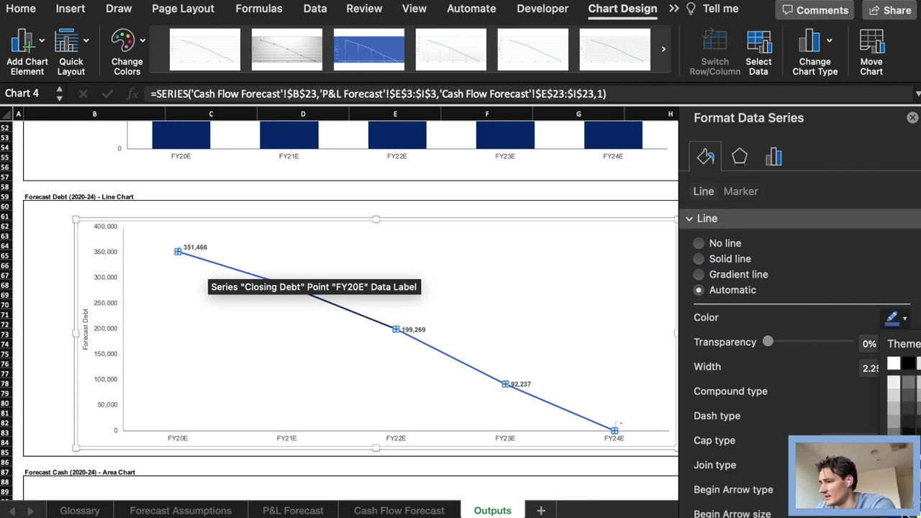
click(896, 515)
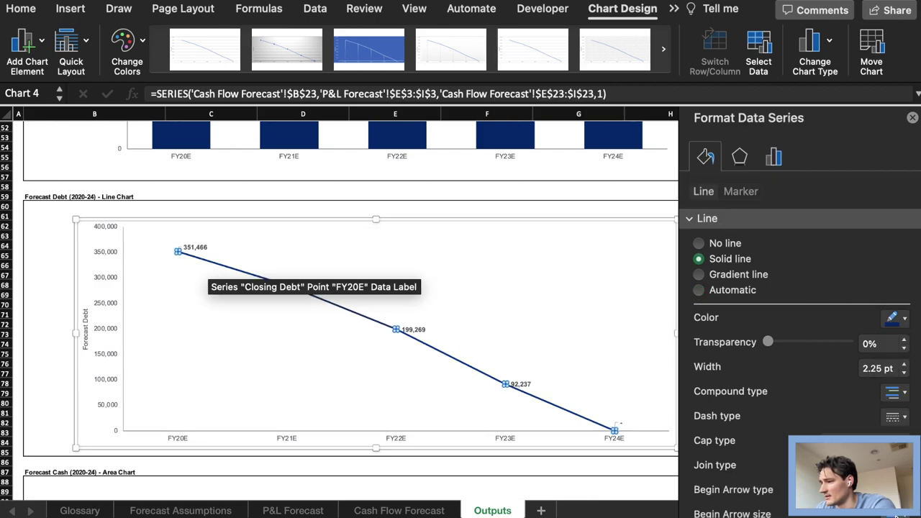
click(579, 287)
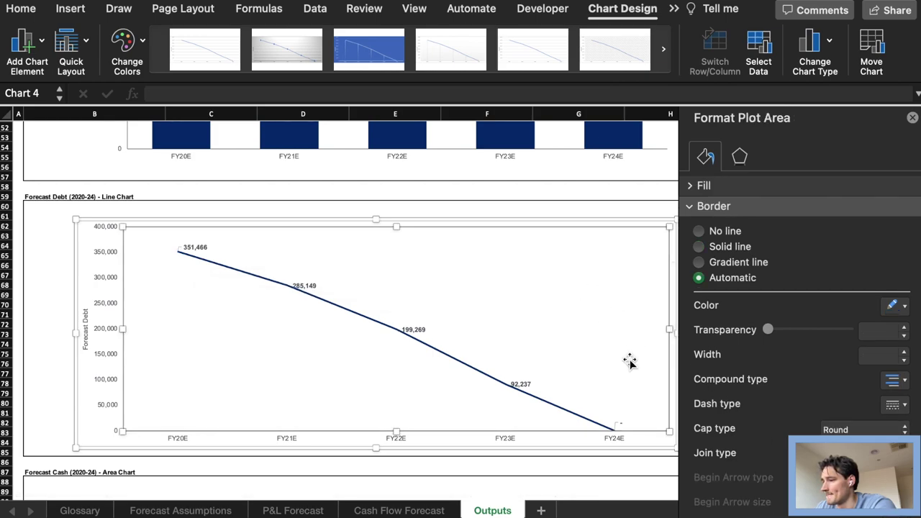
click(35, 299)
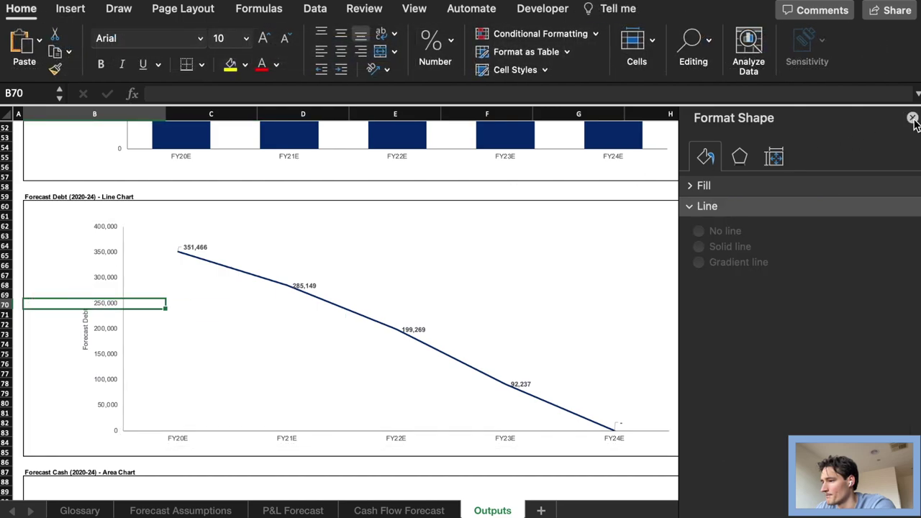
click(912, 118)
click(754, 291)
- Paste the copied Forecast Revenue chart into the Forecast Cash (2020-24) - Area Chart box and centre it within the box
scroll(487, 234, down, 1)
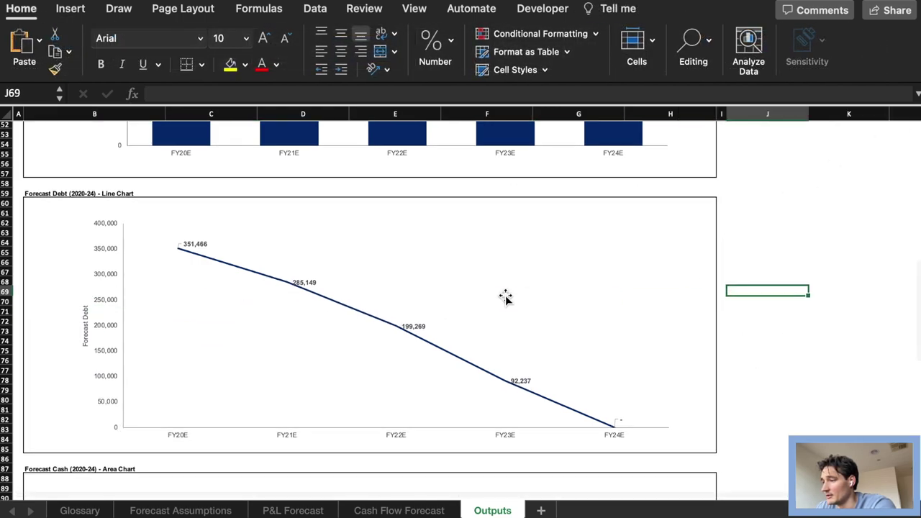
scroll(505, 296, down, 5)
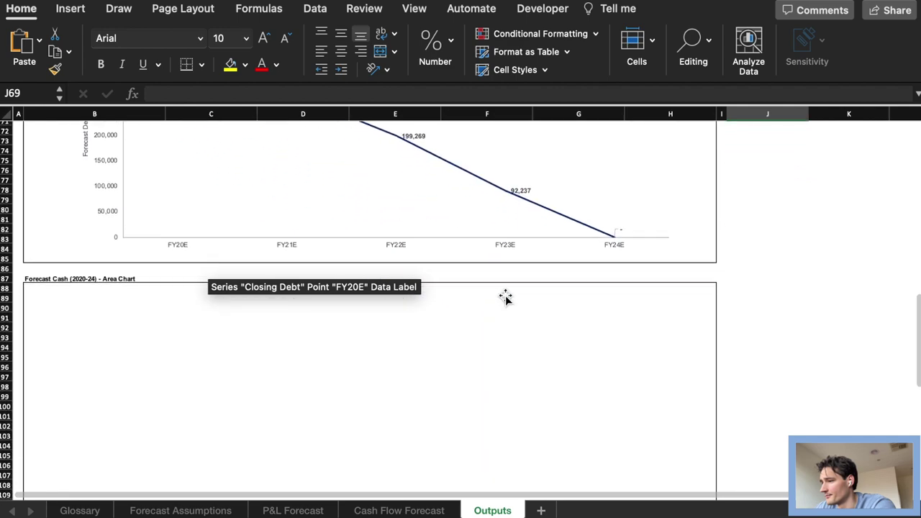
click(62, 310)
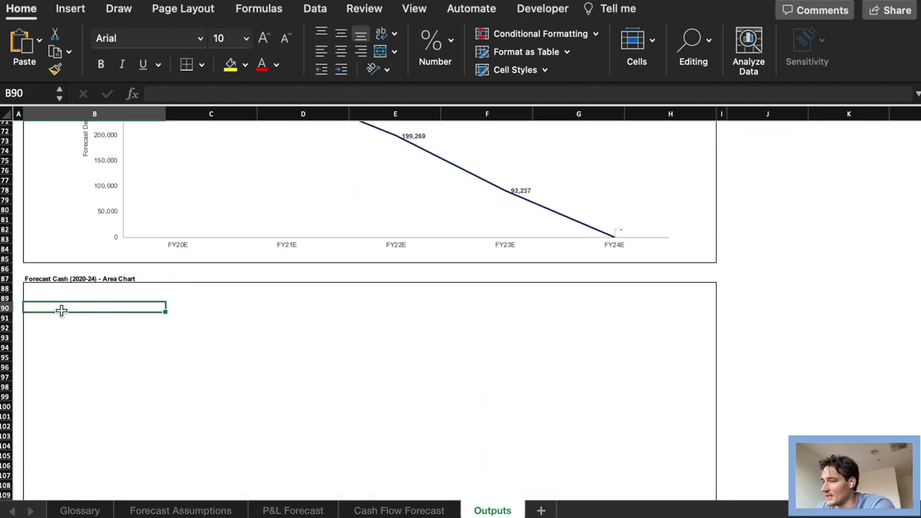
key(super+v)
scroll(216, 277, down, 3)
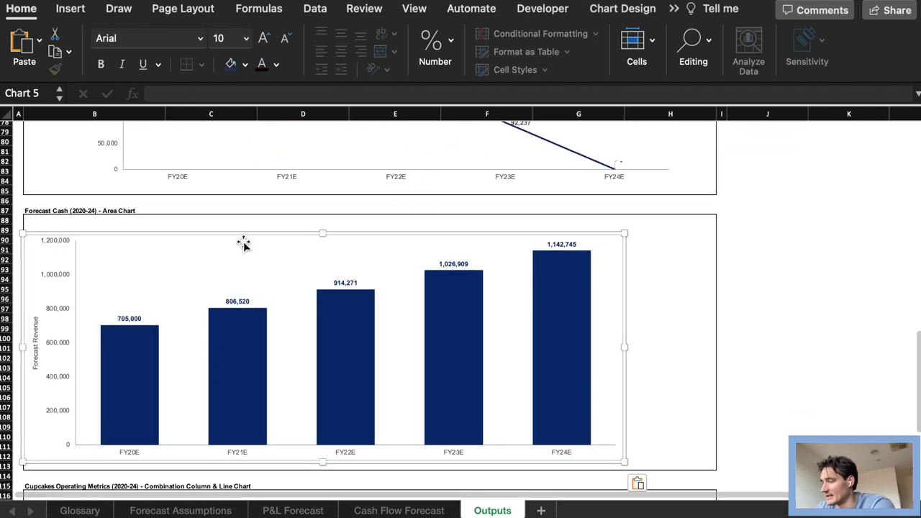
drag(243, 235, 287, 234)
- Relink the copied chart's Y values to the FY20E–FY24E Closing Cash figures, E17:I17, on the Cash Flow Forecast sheet
click(607, 336)
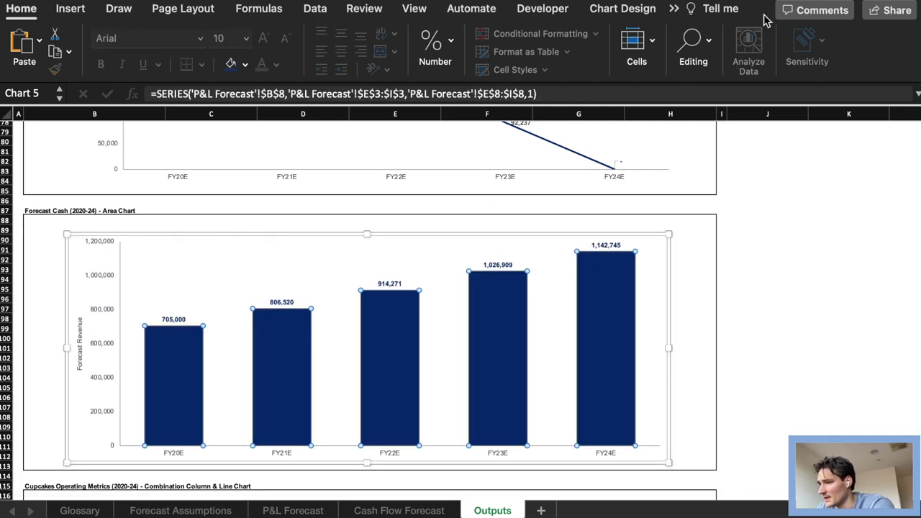
click(632, 10)
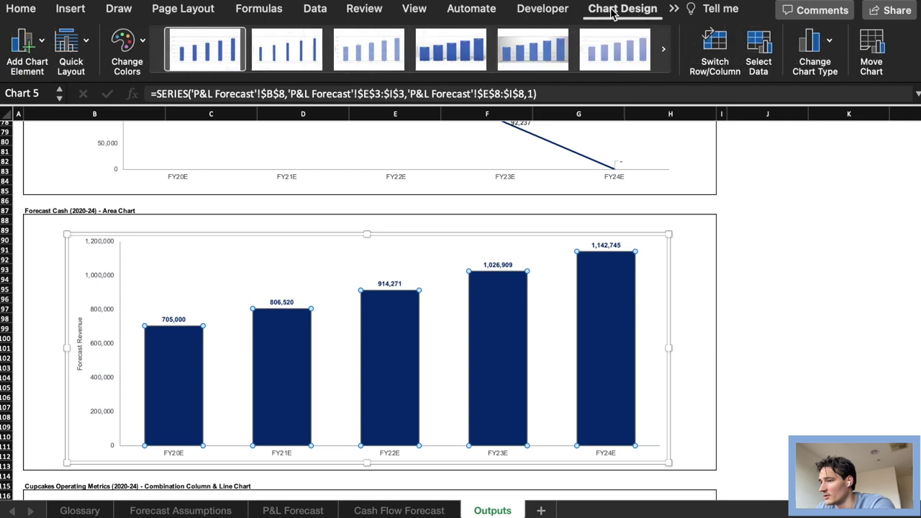
click(759, 49)
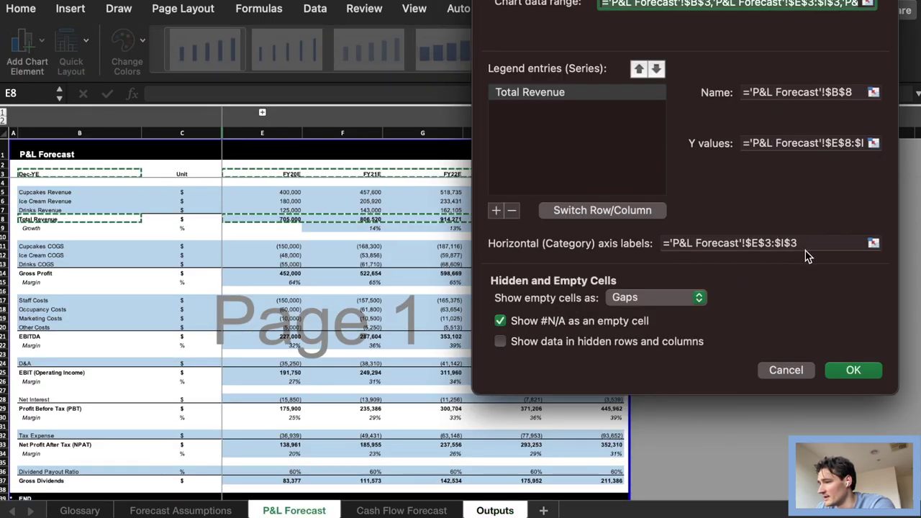
click(750, 143)
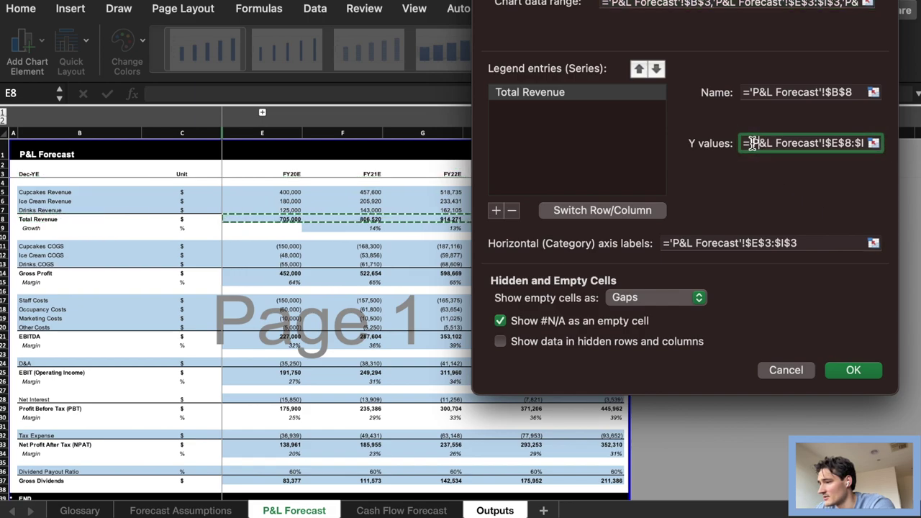
key(super+a)
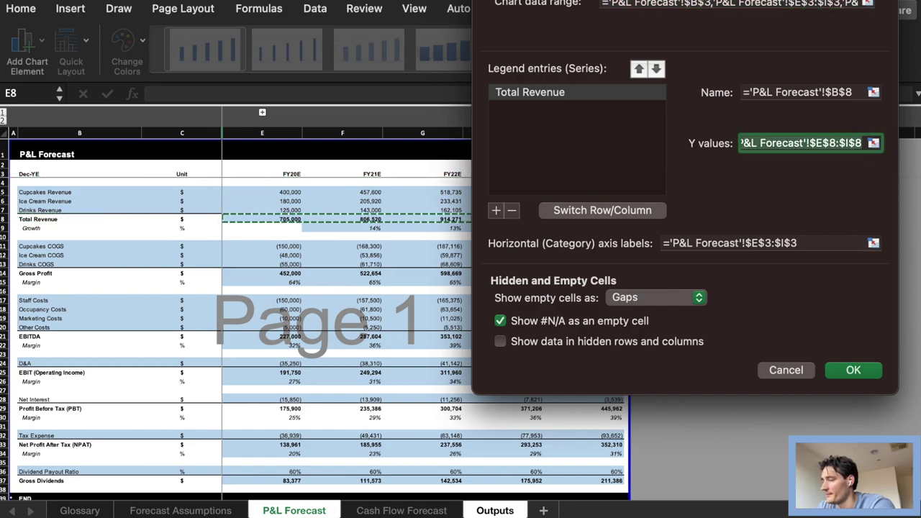
text(=)
click(359, 510)
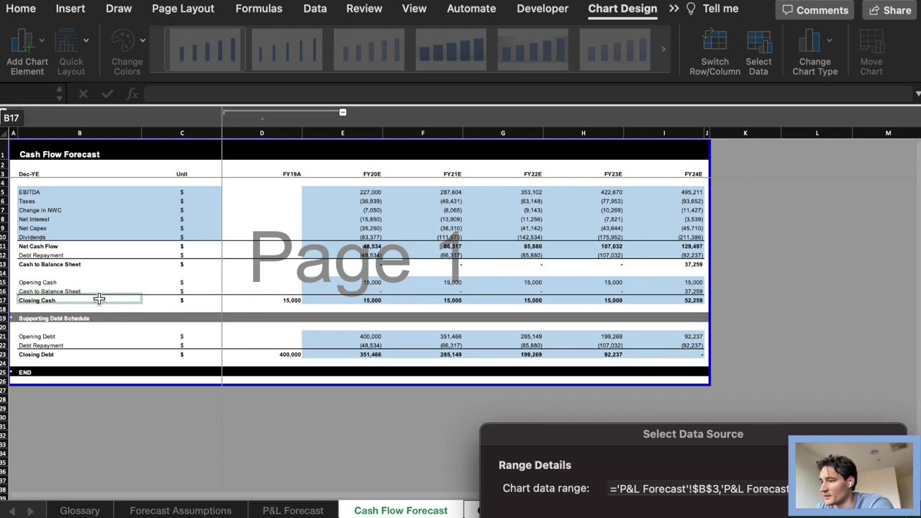
drag(292, 300, 273, 308)
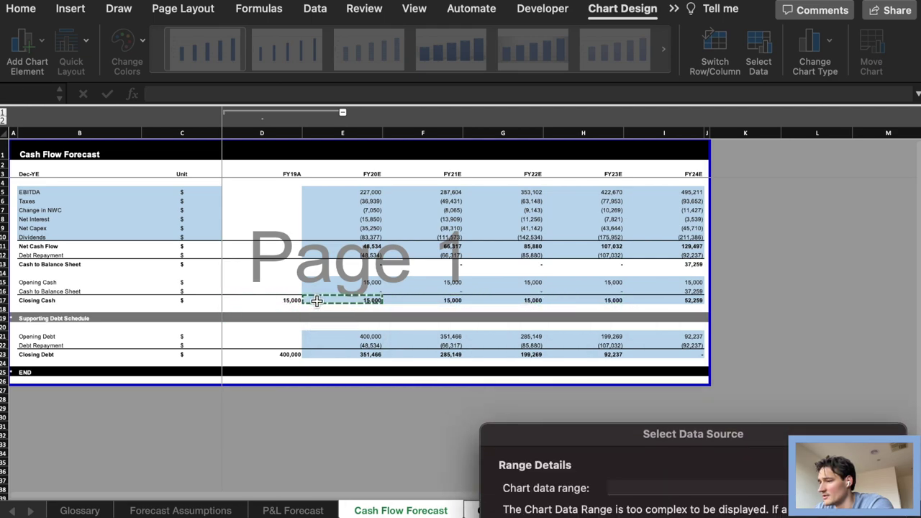
drag(338, 300, 695, 300)
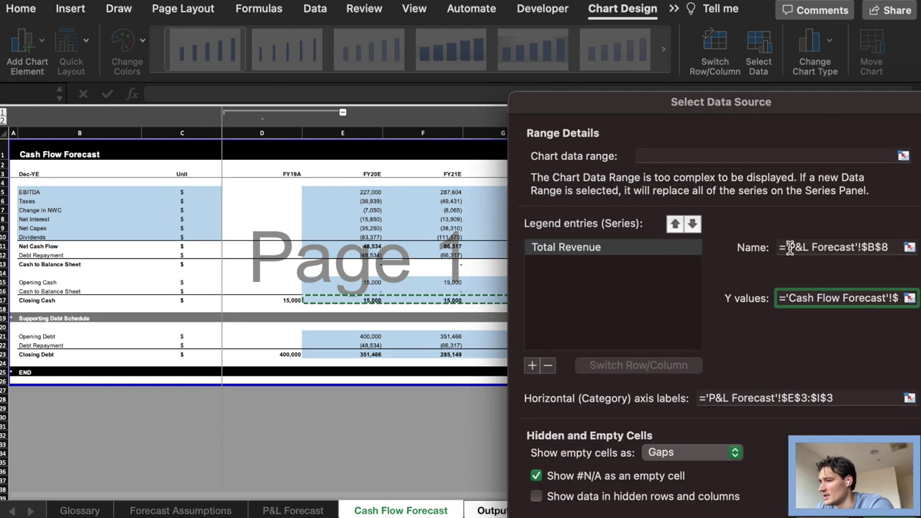
- Link the series name to the Closing Cash label in cell B17 of the Cash Flow Forecast sheet and apply the data source changes
click(788, 247)
key(shift+End)
key(BackSpace)
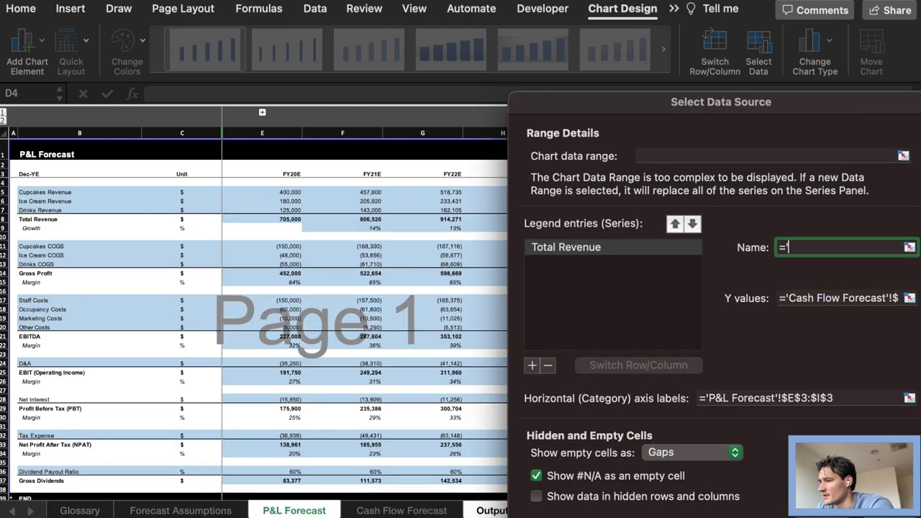
click(401, 510)
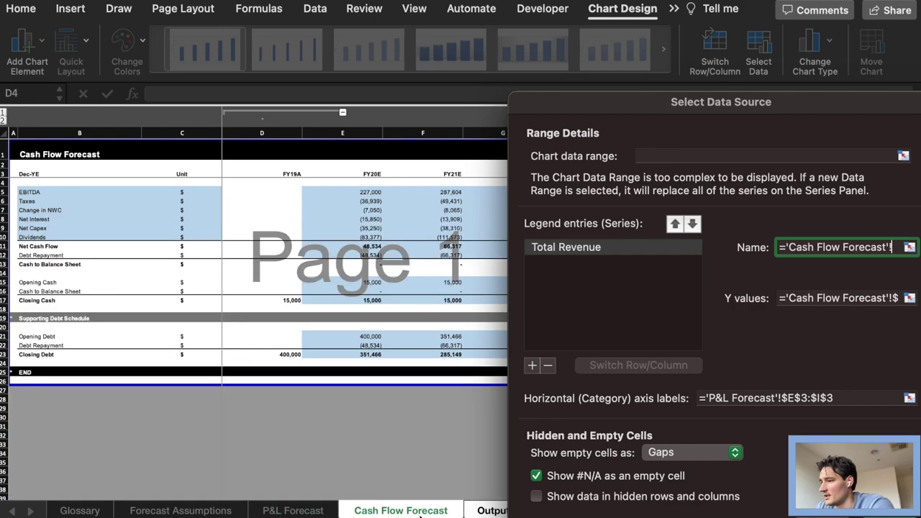
click(111, 300)
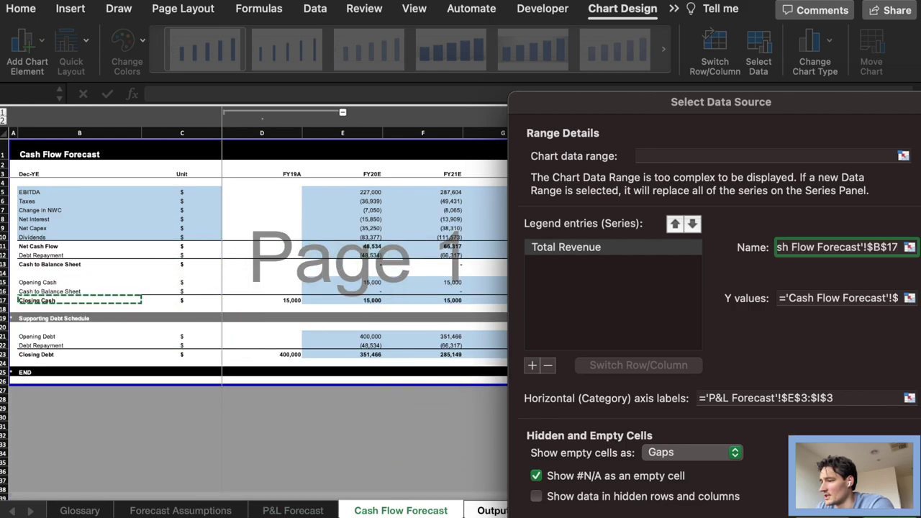
key(Return)
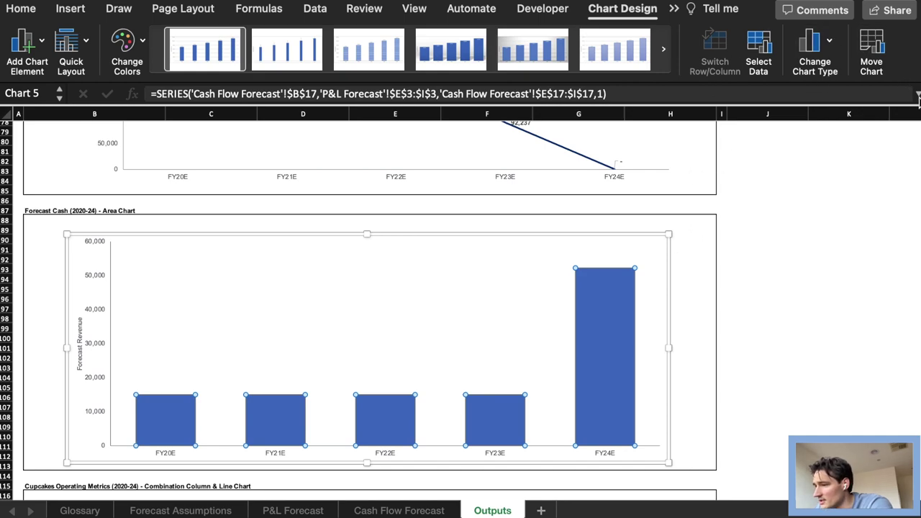
- Change the Forecast Cash chart from columns to a 2-D area chart
click(647, 44)
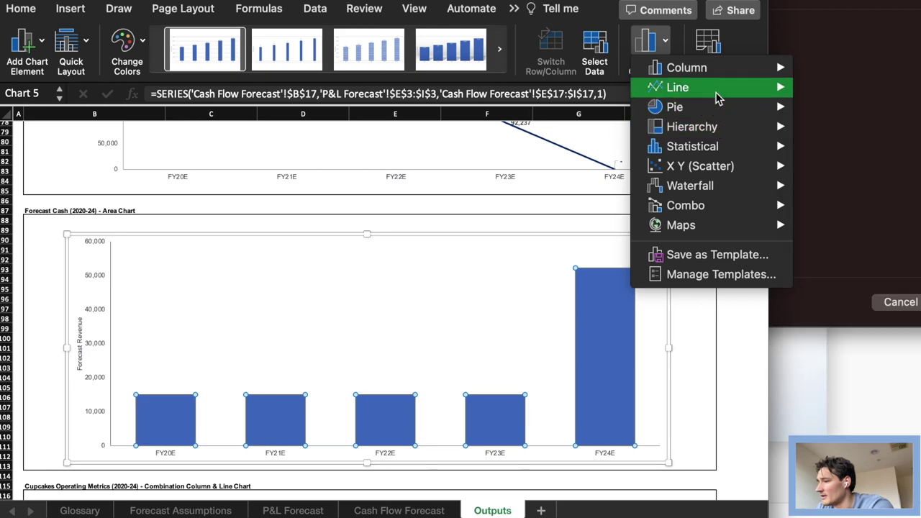
mouse_move(715, 94)
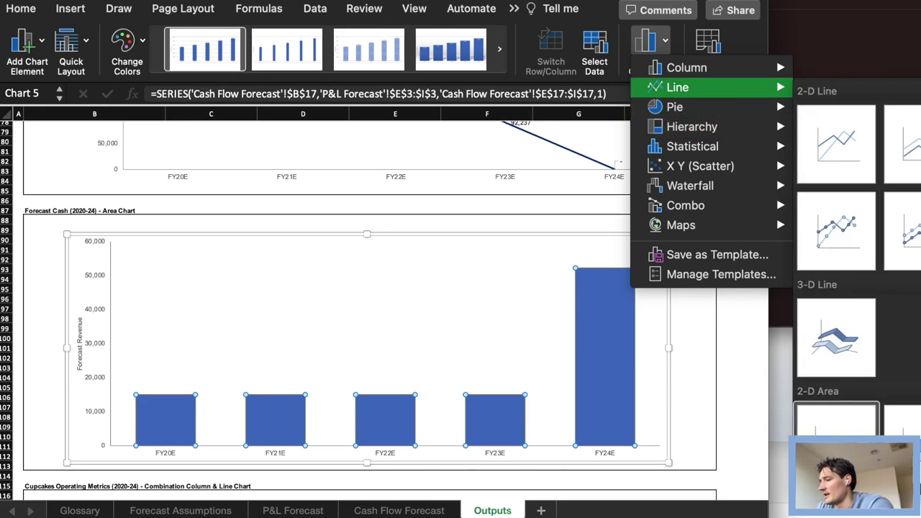
click(902, 420)
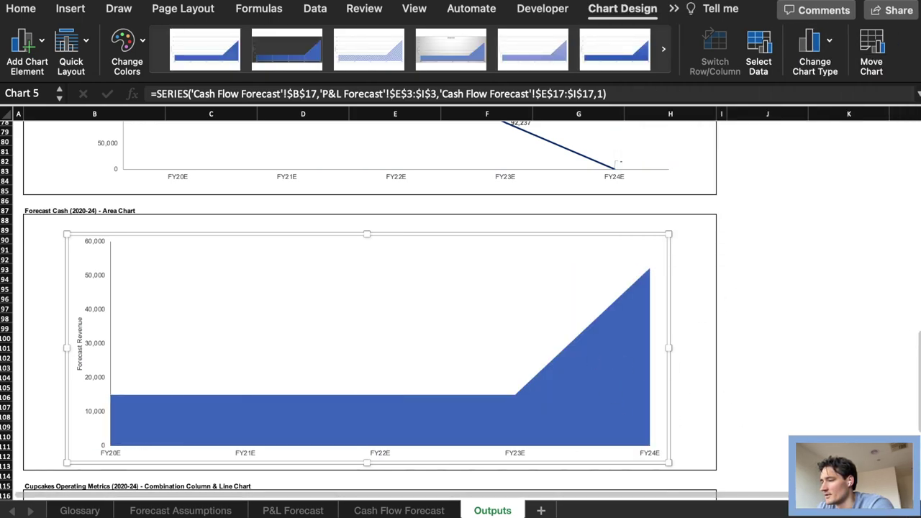
- Add data labels to the Closing Cash area series
right_click(566, 427)
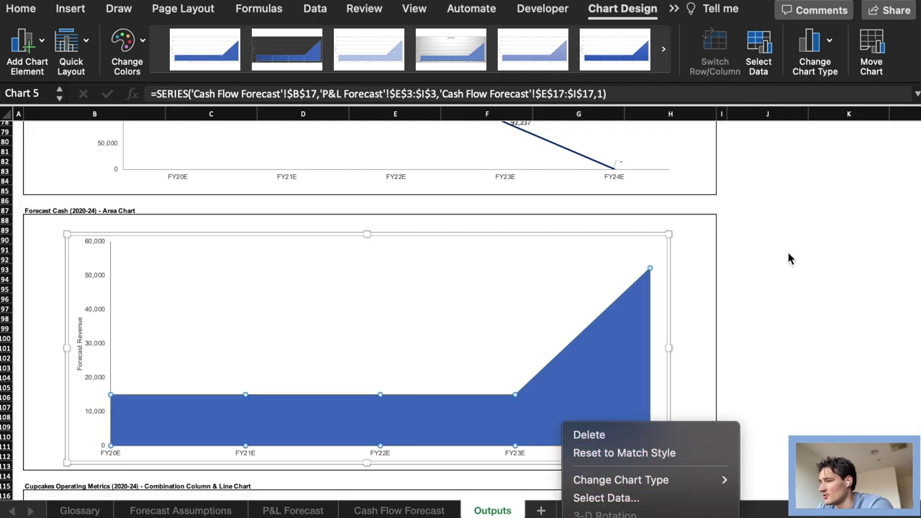
key(Escape)
scroll(789, 251, down, 4)
scroll(790, 251, down, 2)
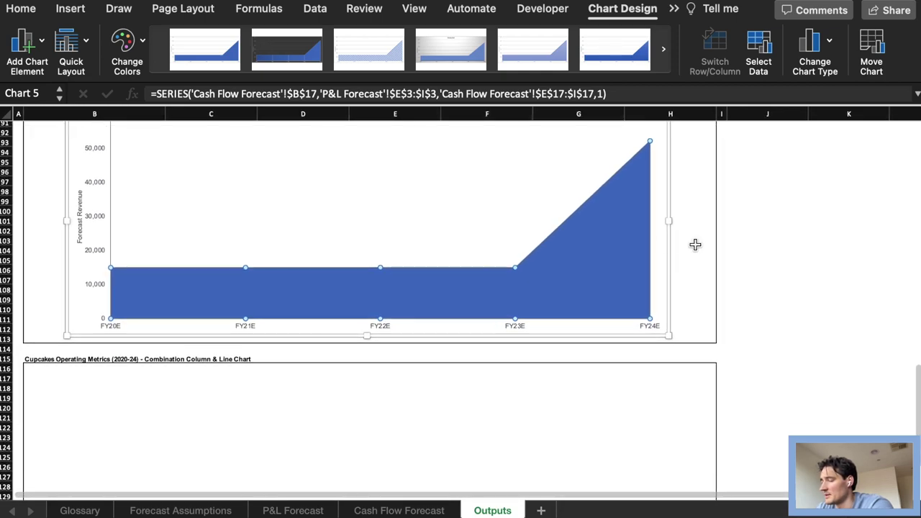
right_click(623, 230)
click(671, 346)
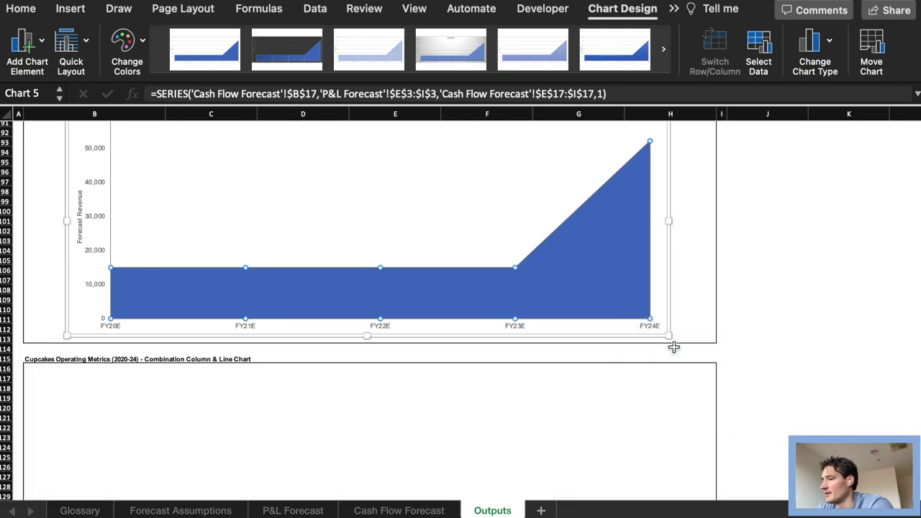
- Give the Closing Cash area series a solid dark navy border and a matching solid fill
double_click(581, 261)
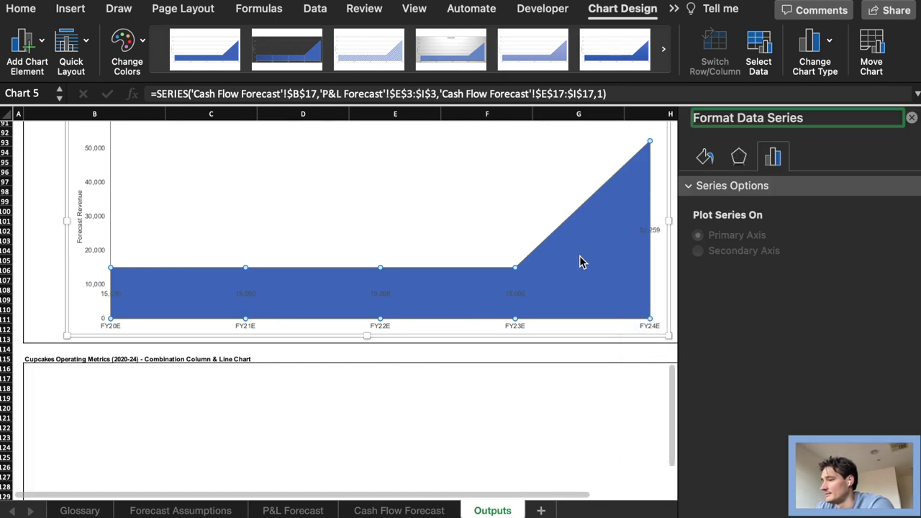
click(705, 159)
click(904, 307)
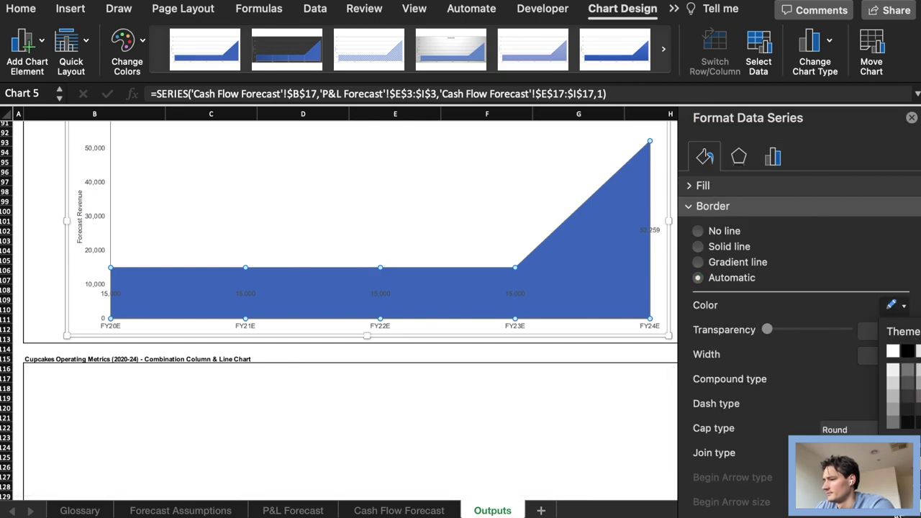
click(912, 374)
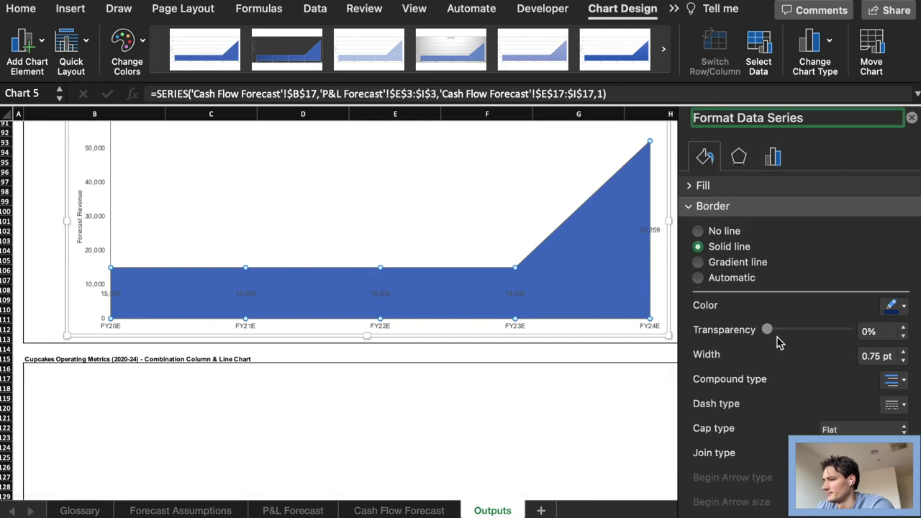
click(703, 186)
click(894, 316)
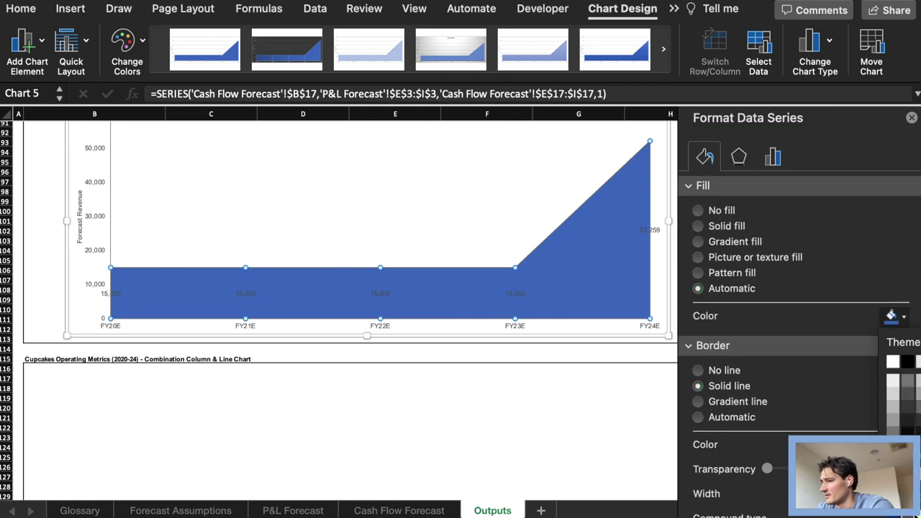
click(892, 515)
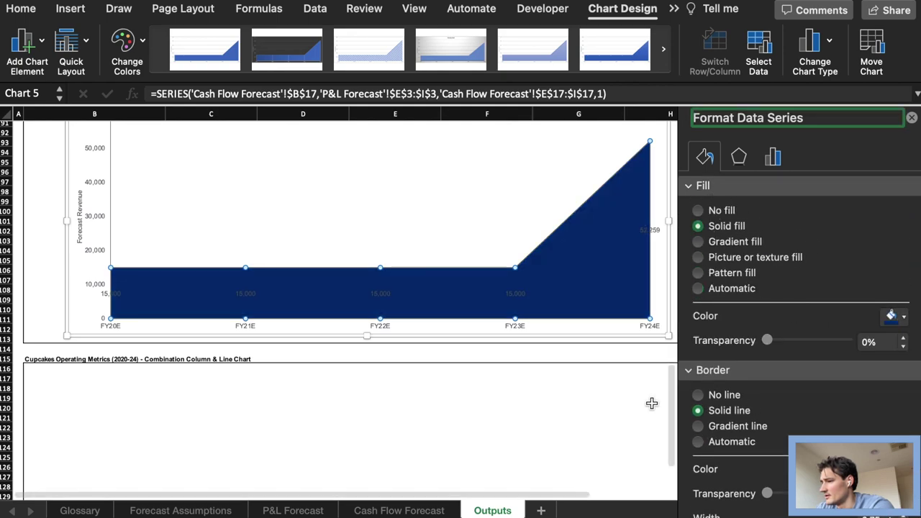
- Move the FY24E data label slightly inward so it sits fully inside the filled area
click(652, 231)
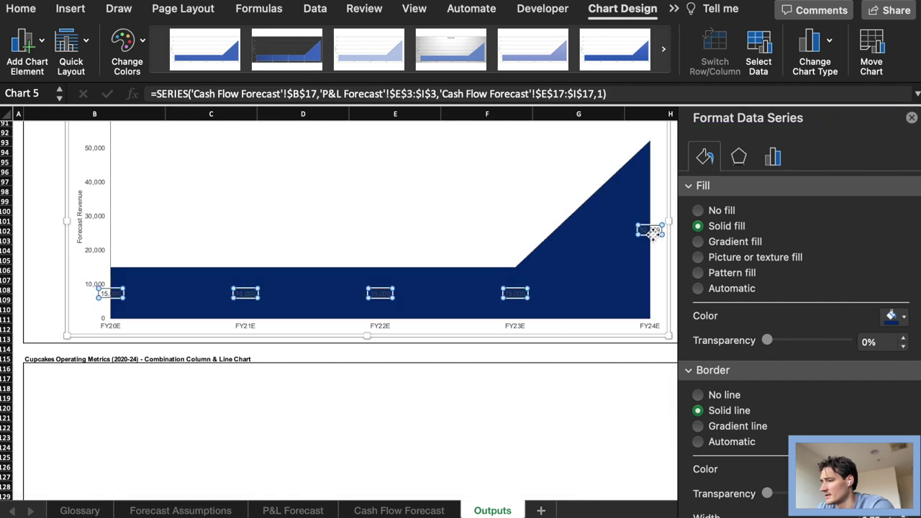
click(651, 232)
drag(651, 232, 636, 233)
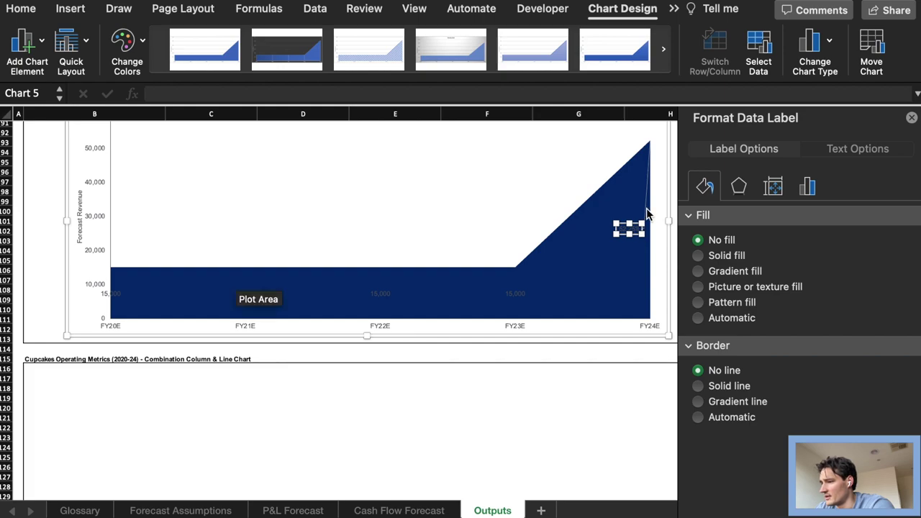
click(646, 214)
- Look through the data labels' formatting options for label contents, number format, alignment, effects, fill and border
click(631, 230)
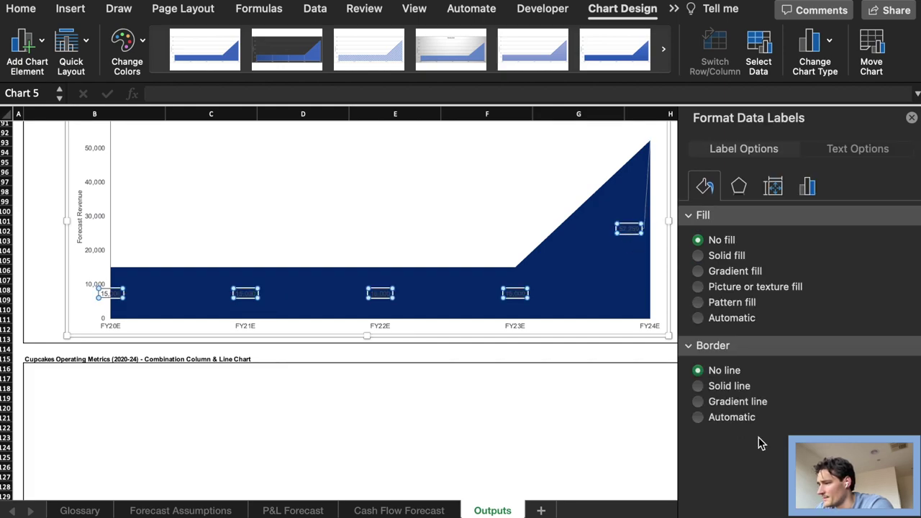
click(773, 188)
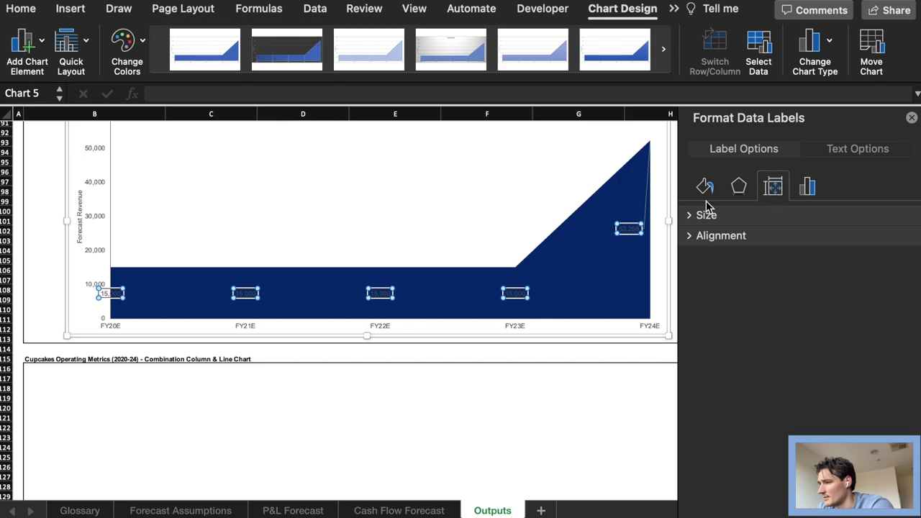
click(809, 188)
click(764, 215)
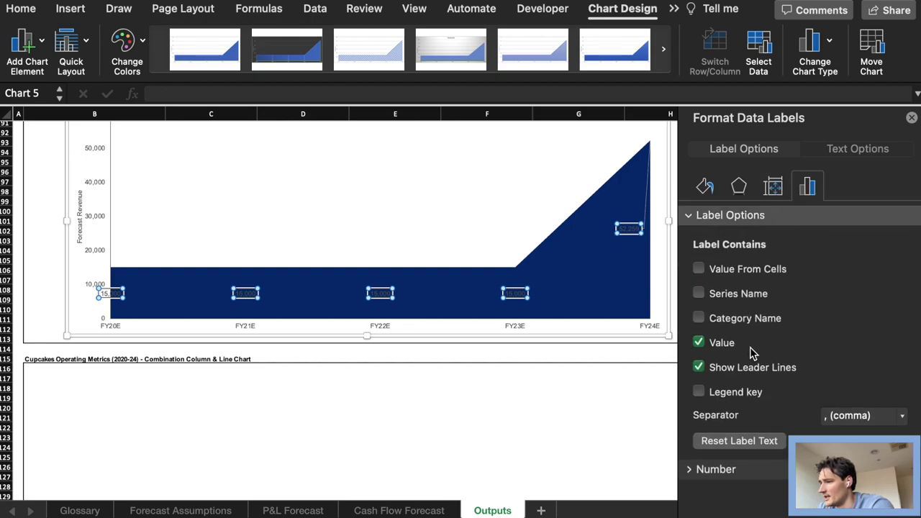
click(734, 476)
scroll(787, 409, down, 3)
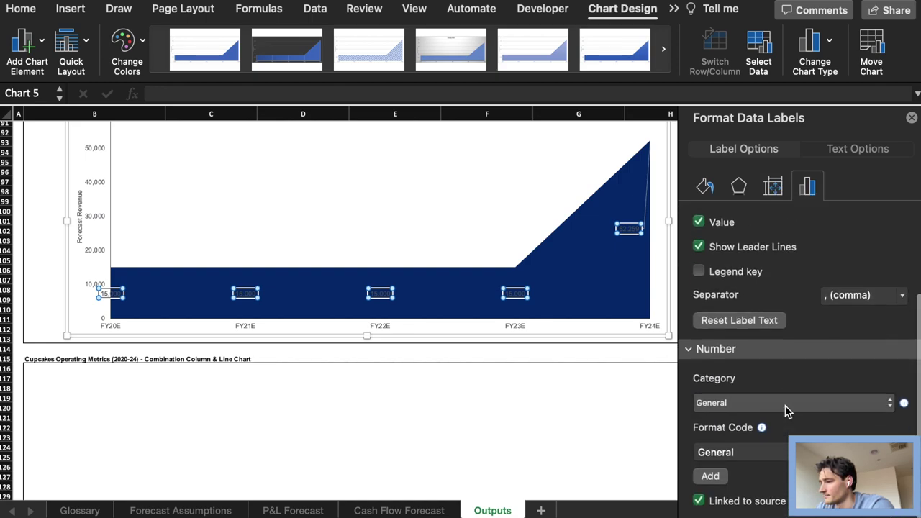
scroll(787, 409, up, 1)
click(774, 189)
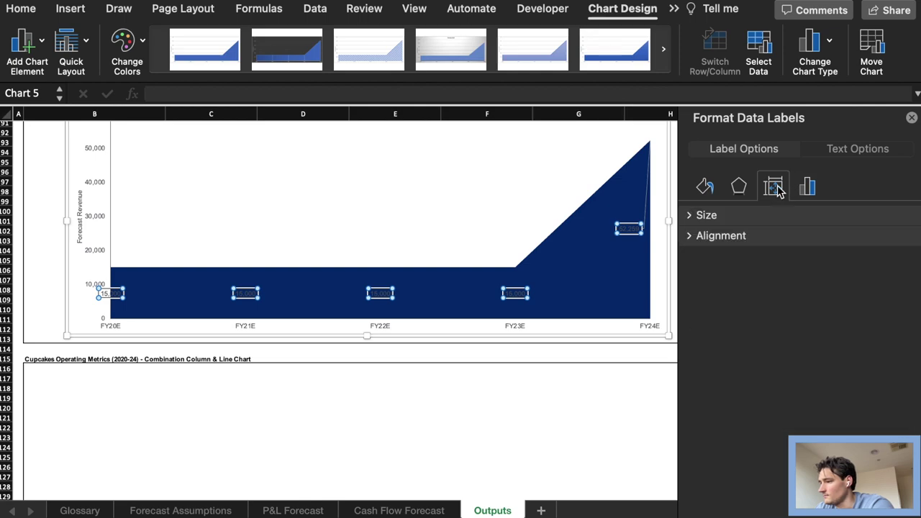
click(719, 235)
scroll(719, 324, down, 1)
scroll(753, 280, up, 1)
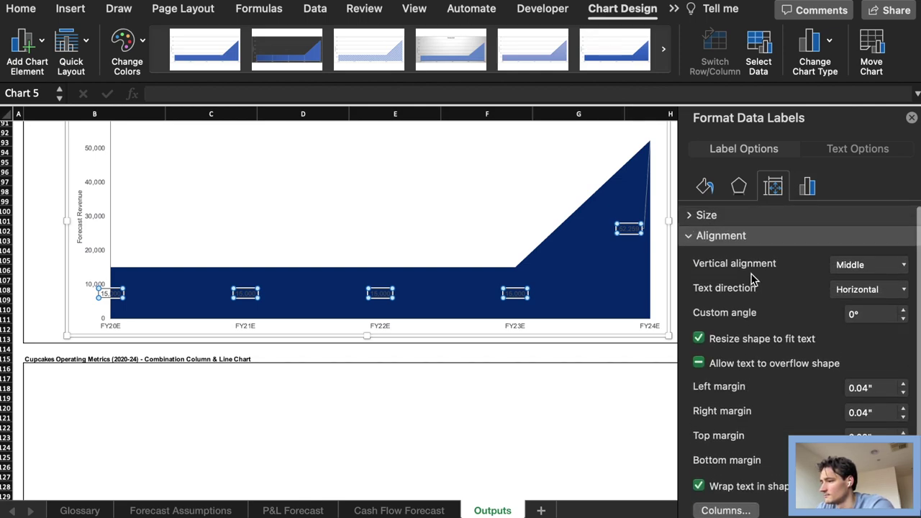
click(740, 218)
click(740, 220)
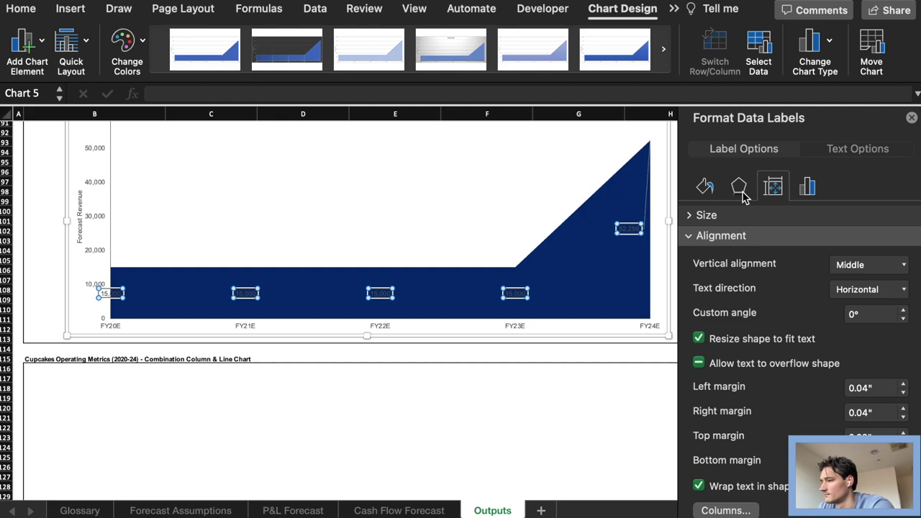
click(740, 191)
click(707, 189)
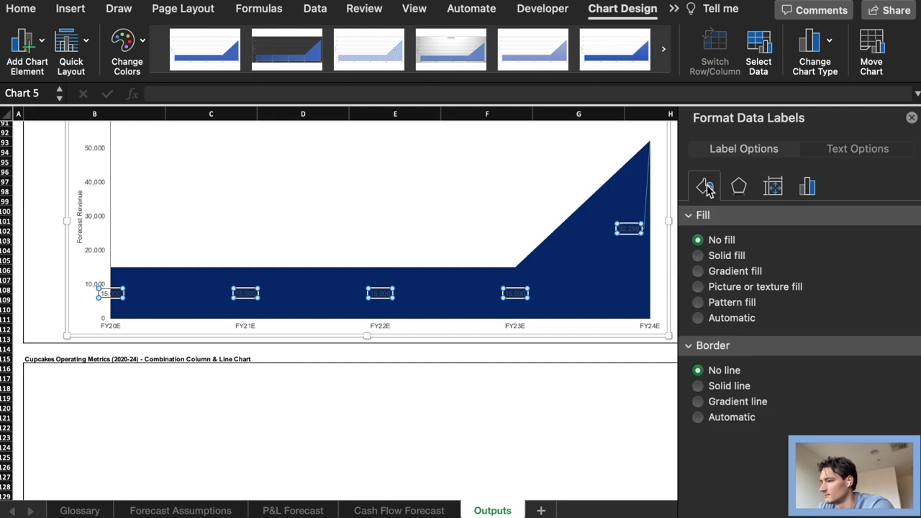
- Remove the leader line of the FY24E data label and select all the chart's data labels
click(647, 190)
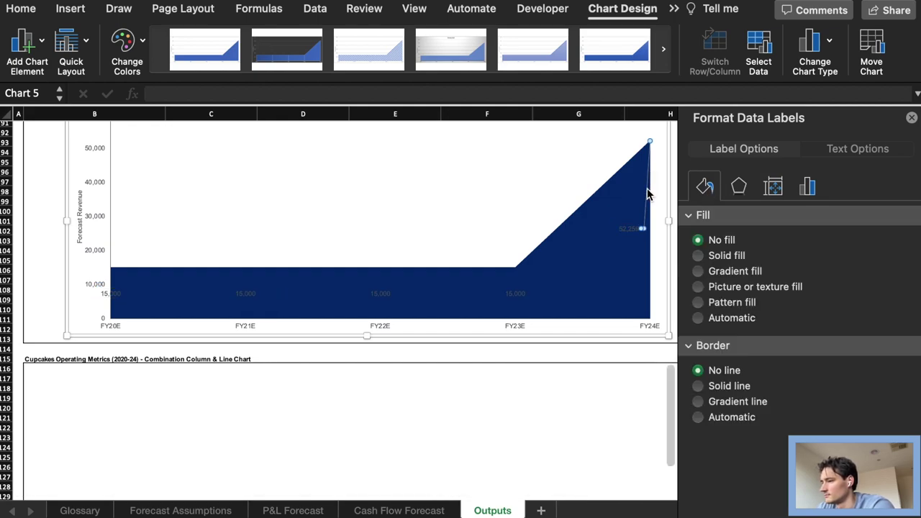
click(646, 189)
click(515, 296)
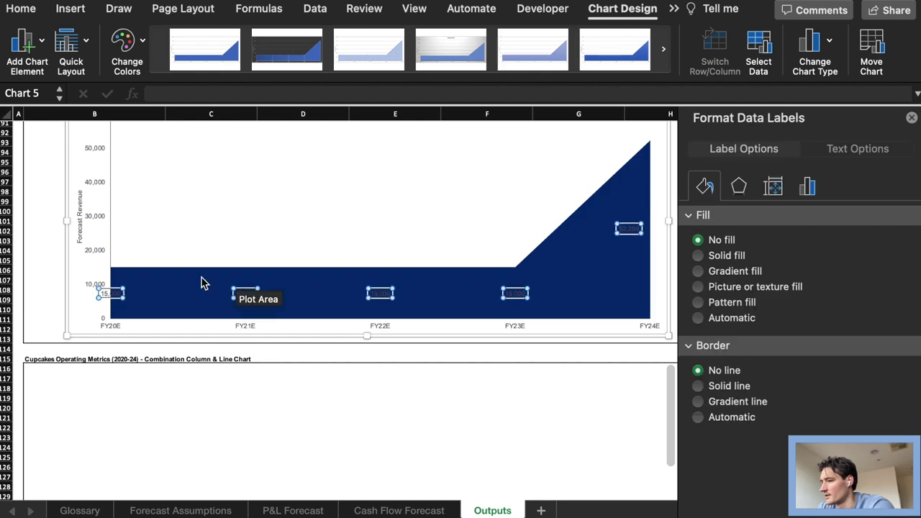
- Move the FY20E data label inward so it sits fully inside the filled area of the Closing Cash chart
click(117, 292)
drag(117, 292, 122, 294)
click(136, 302)
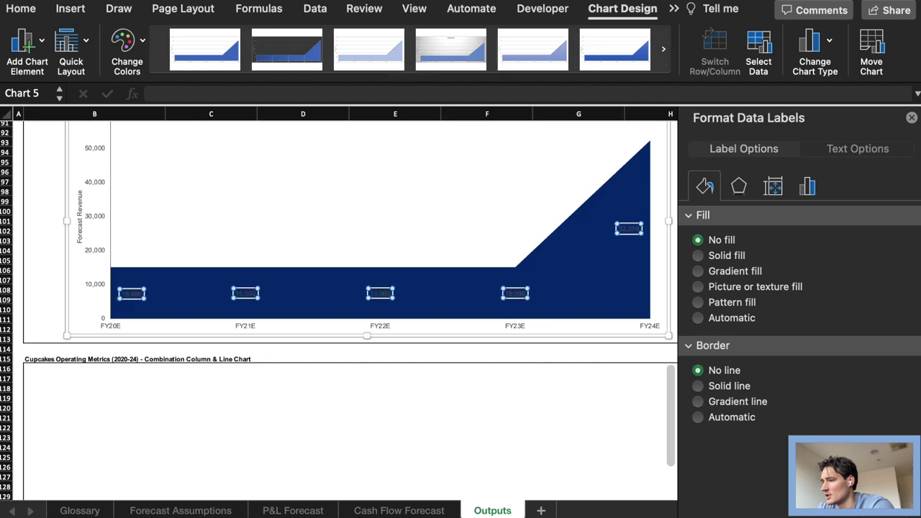
- Set the font colour of the Closing Cash chart's data labels to white and close the label formatting options
click(29, 8)
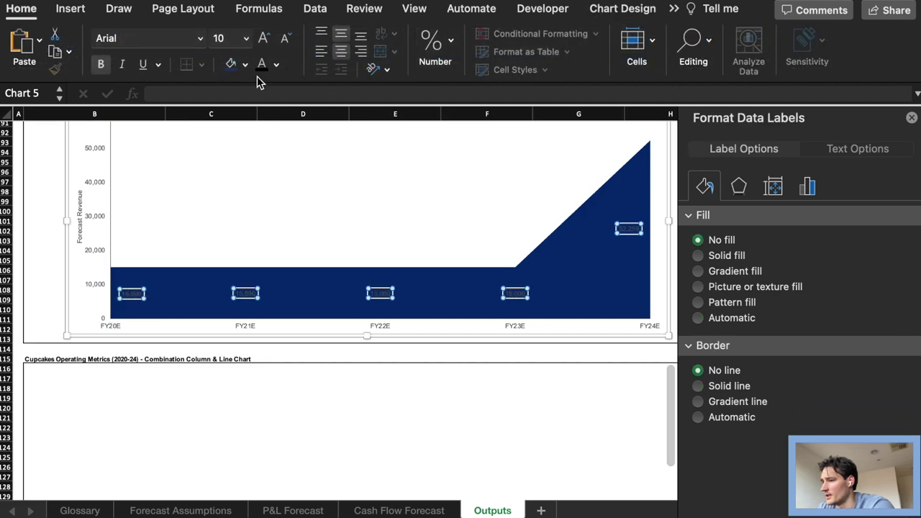
click(279, 64)
click(265, 136)
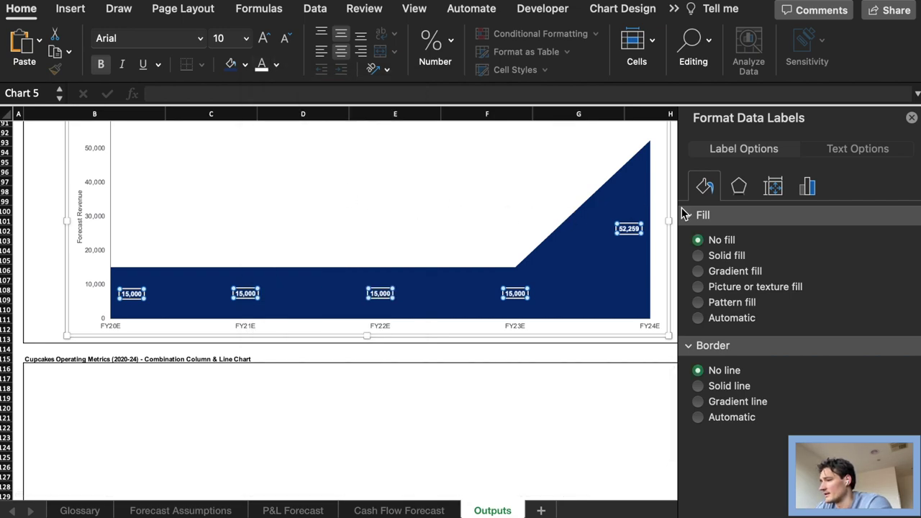
click(911, 117)
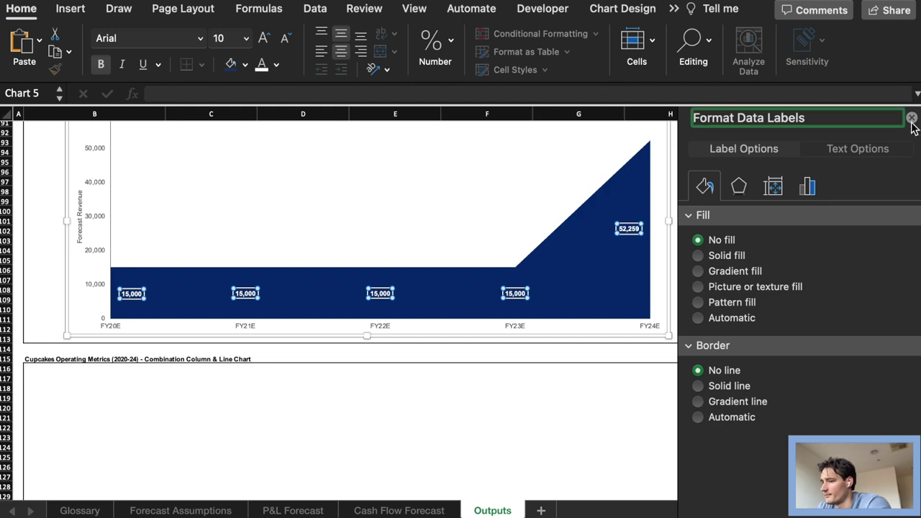
click(912, 118)
click(787, 251)
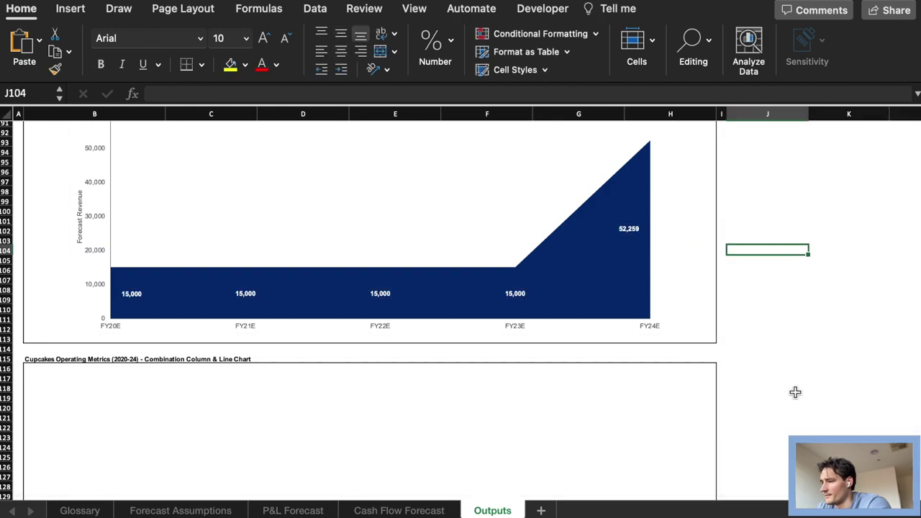
- Change the area chart's vertical axis title to "Forecast Cash"
scroll(795, 392, up, 10)
scroll(798, 366, down, 5)
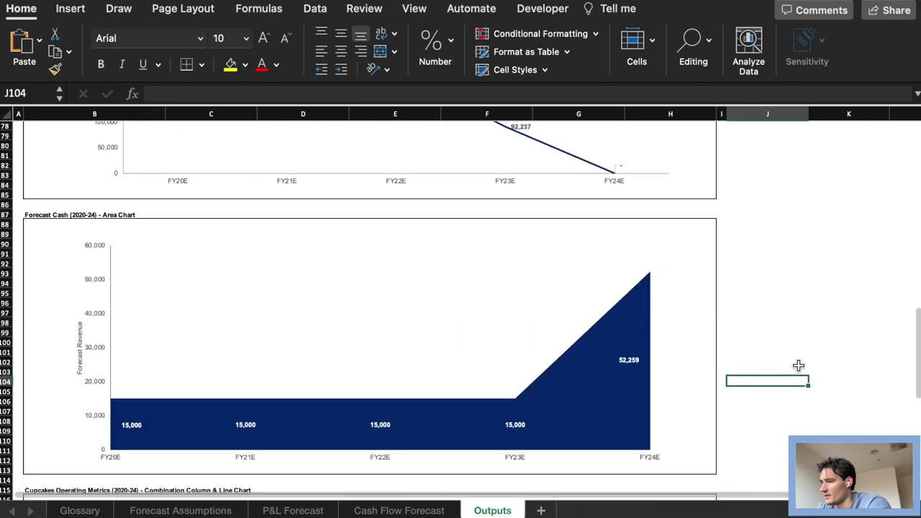
click(79, 328)
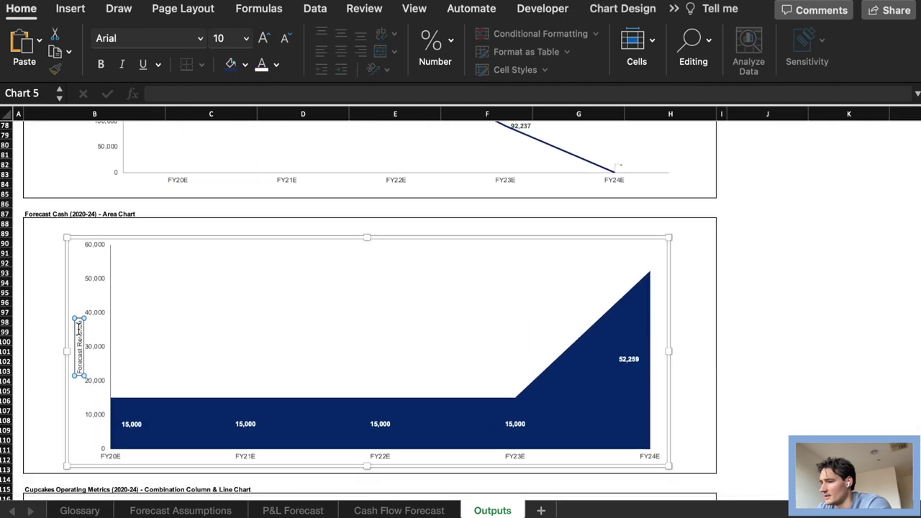
text(Forecast C)
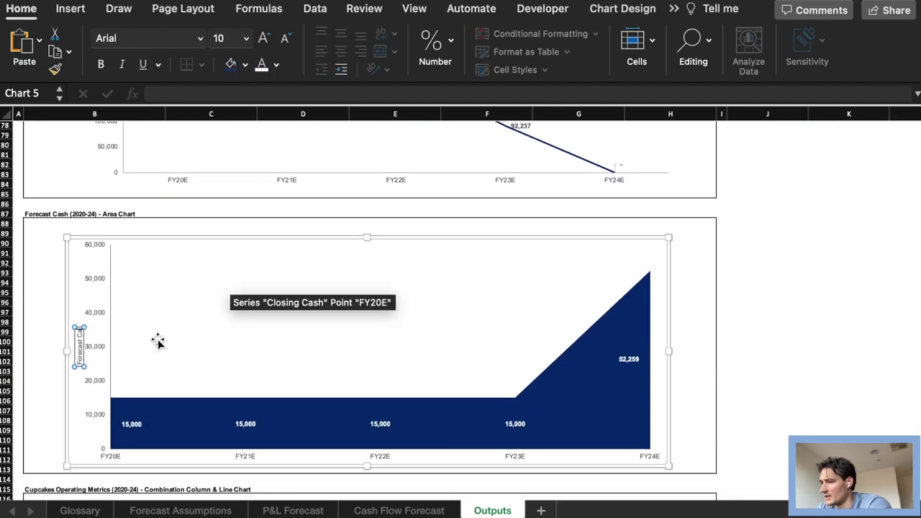
text(ash)
click(758, 290)
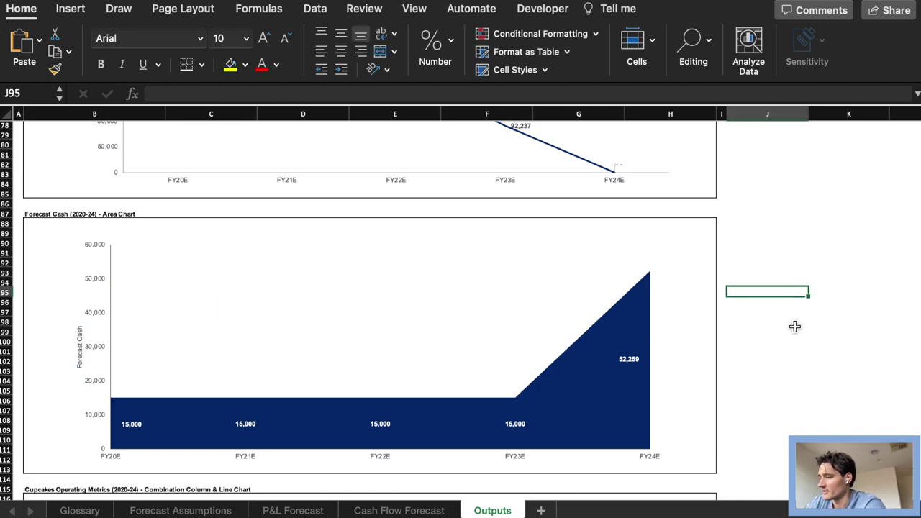
- Paste a copy of the revenue column chart into the Cupcakes Operating Metrics box and centre it there
scroll(795, 325, down, 2)
scroll(795, 325, down, 8)
click(66, 228)
click(82, 228)
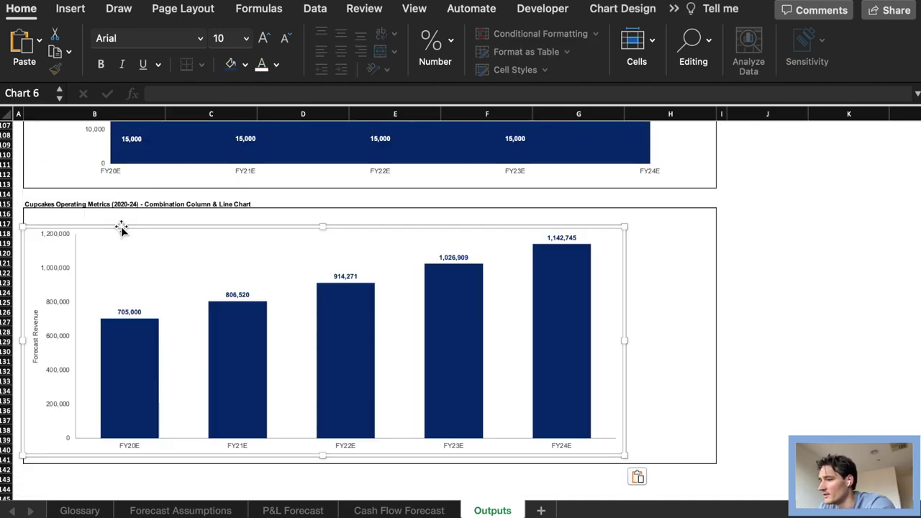
drag(121, 228, 182, 221)
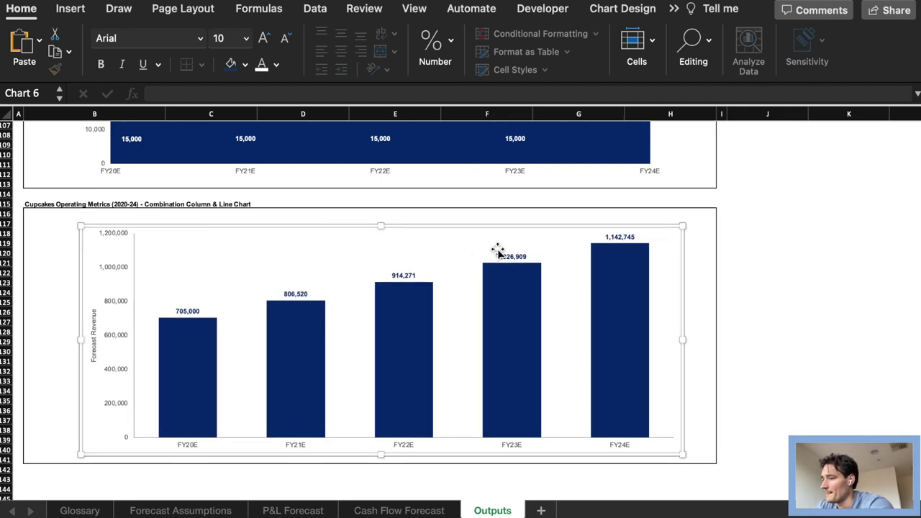
- Link the pasted chart's series name to the cupcakes Number of Units Sold label in cell B8 of Forecast Assumptions
click(612, 10)
click(759, 43)
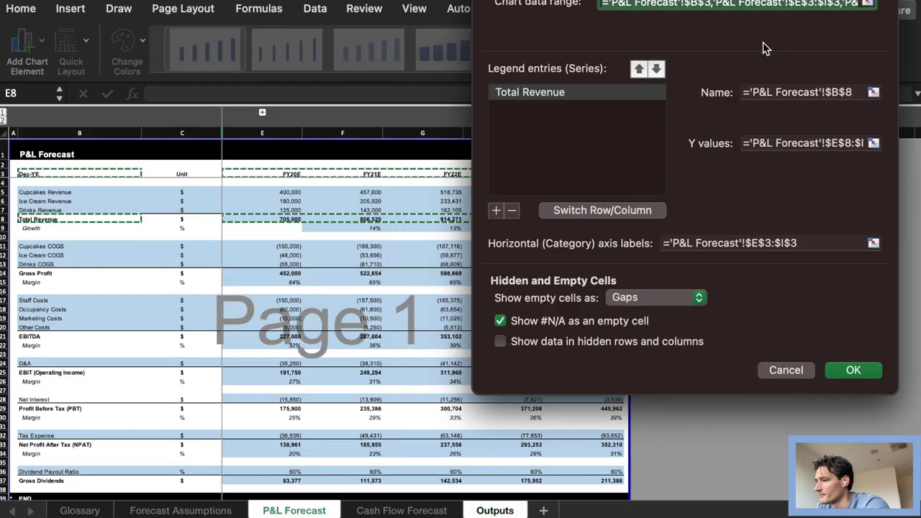
click(798, 92)
click(190, 510)
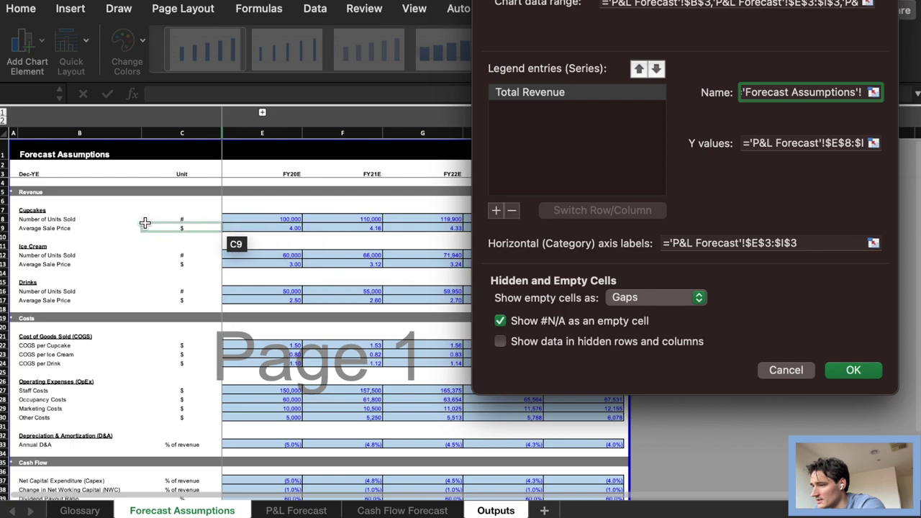
click(96, 218)
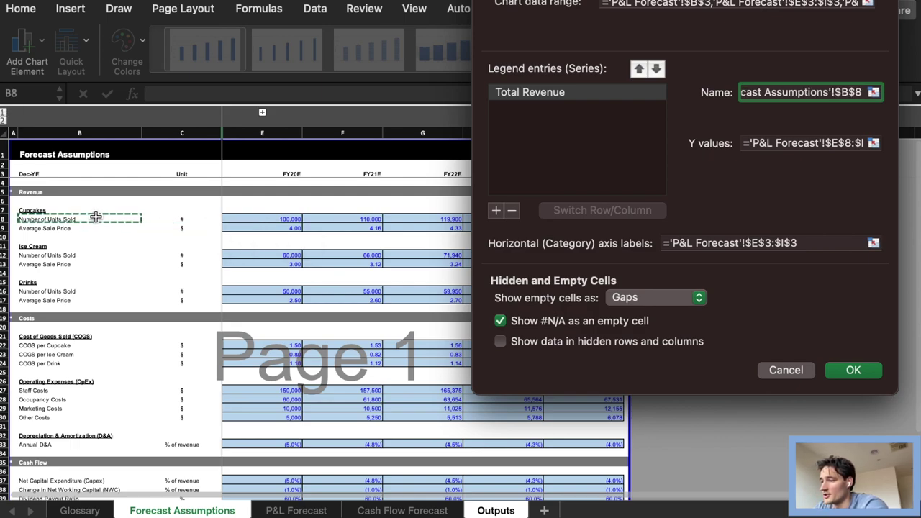
- Set the Number of Units Sold series' Y values to cells E8:I8 of Forecast Assumptions
click(750, 147)
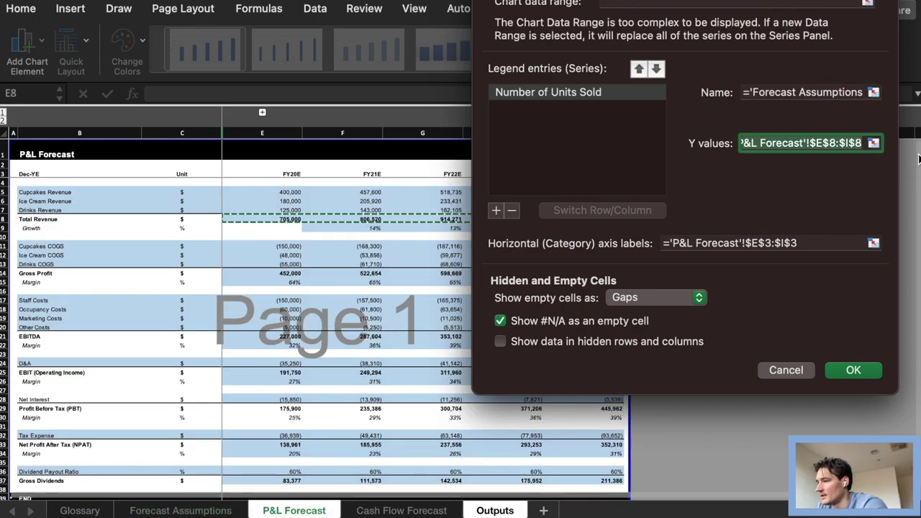
text(=)
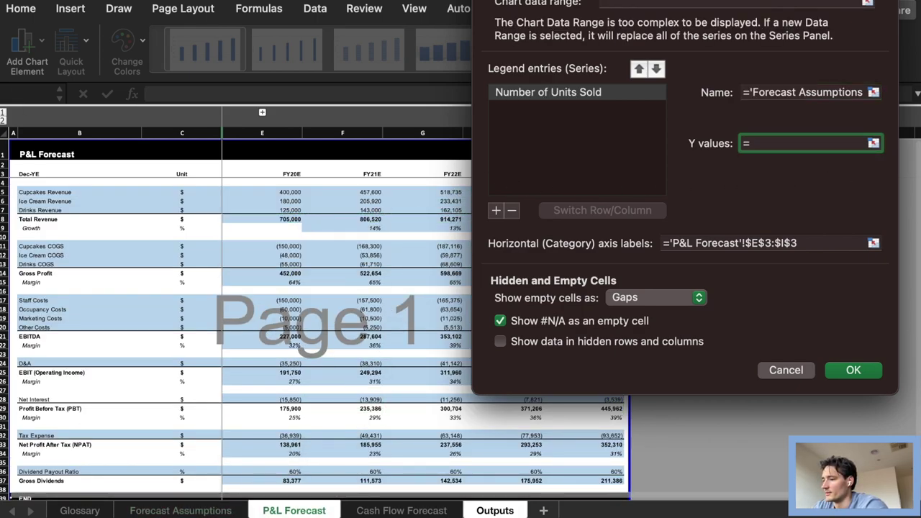
click(182, 511)
click(286, 219)
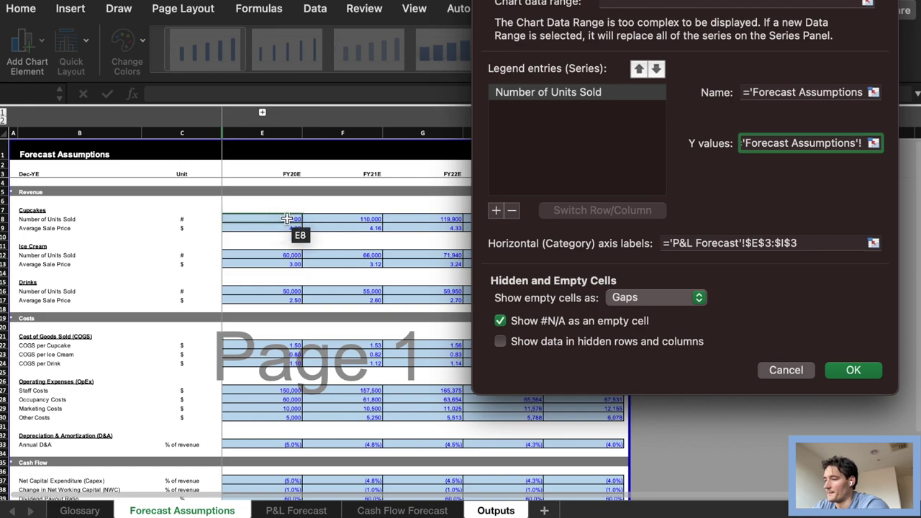
drag(286, 219, 597, 223)
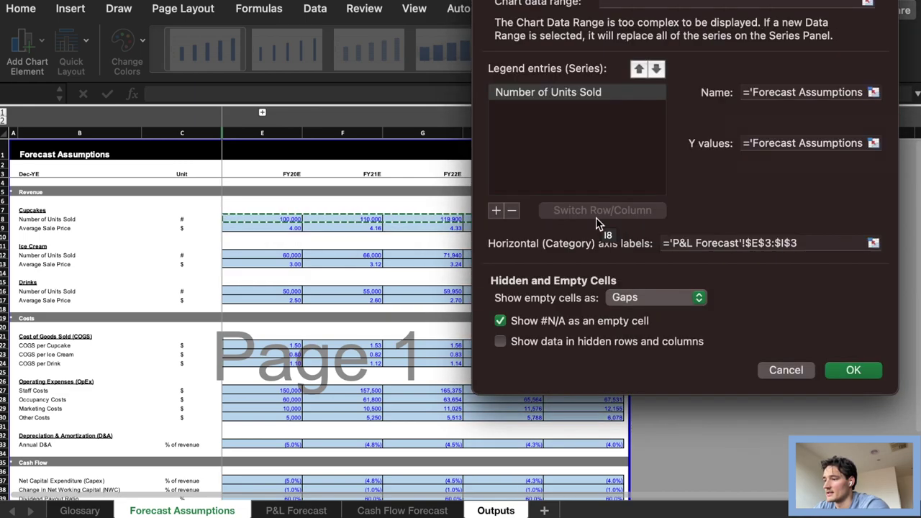
- Add a second series named from the cupcakes Average Sale Price label in cell B9 of Forecast Assumptions
click(496, 211)
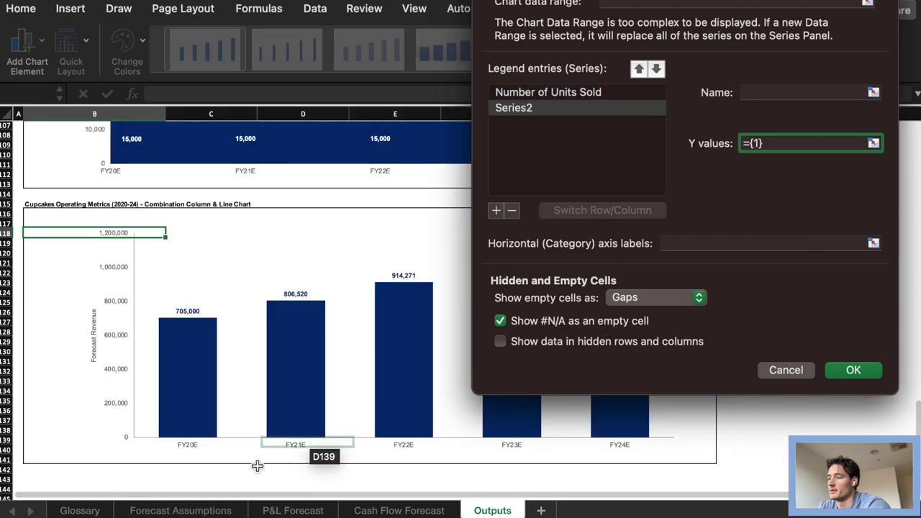
click(181, 510)
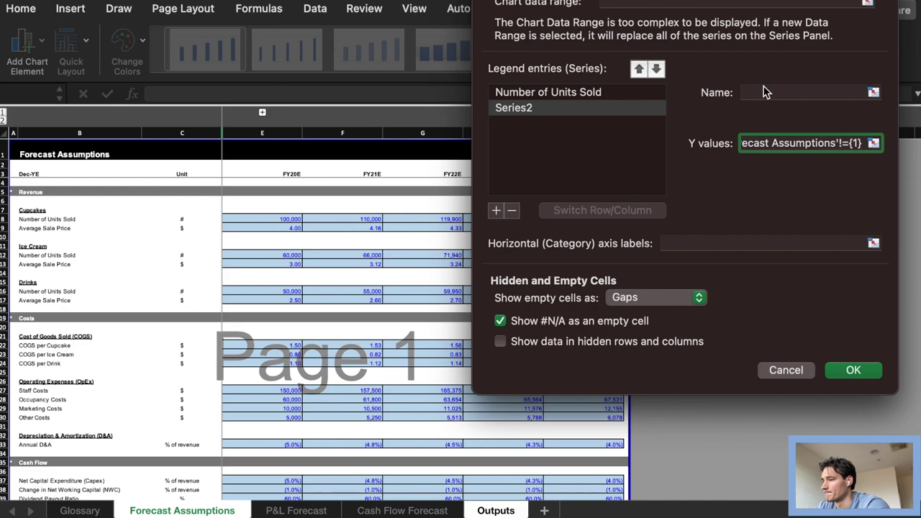
click(766, 91)
click(667, 270)
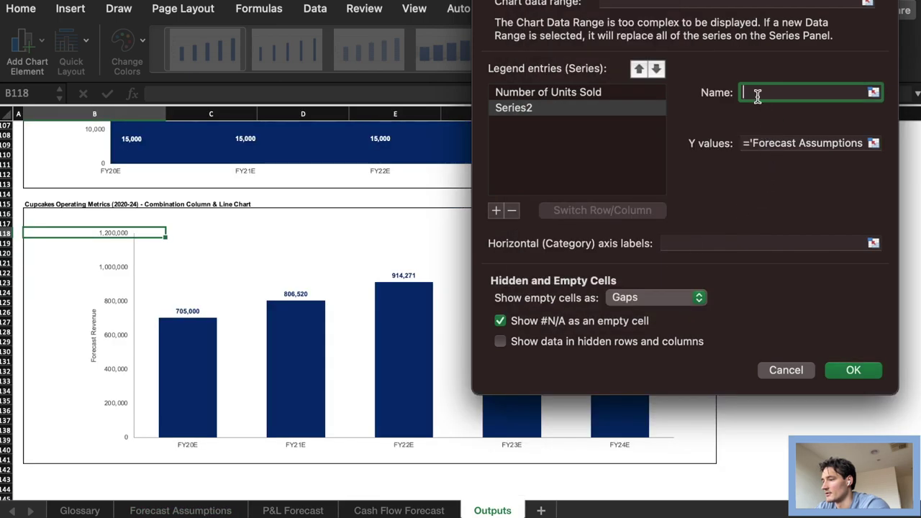
text(=)
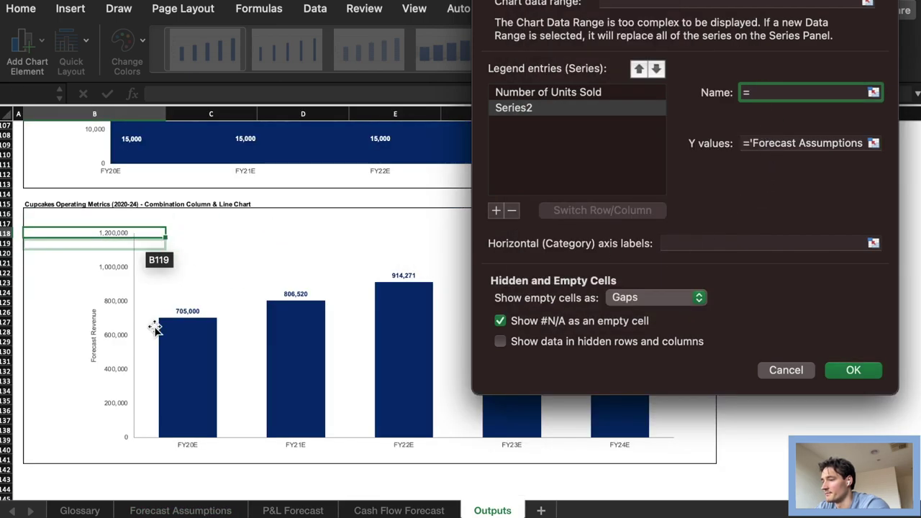
click(182, 510)
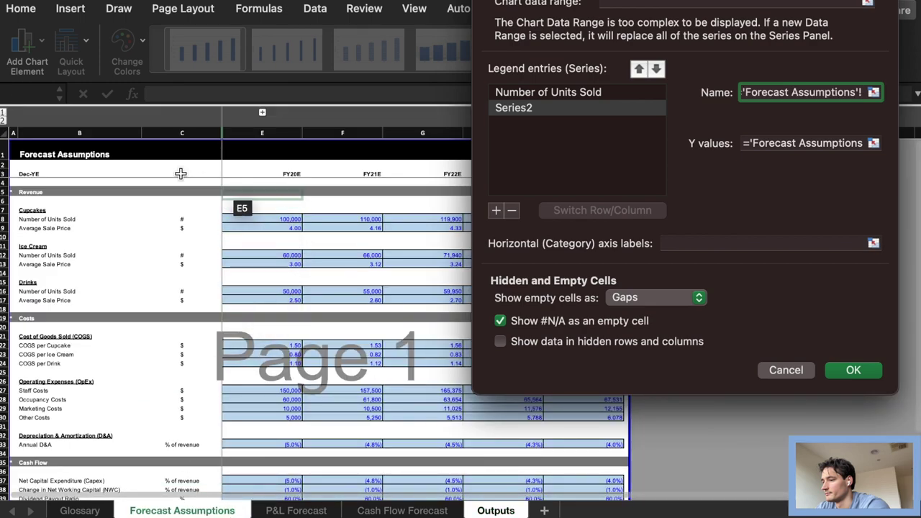
click(85, 228)
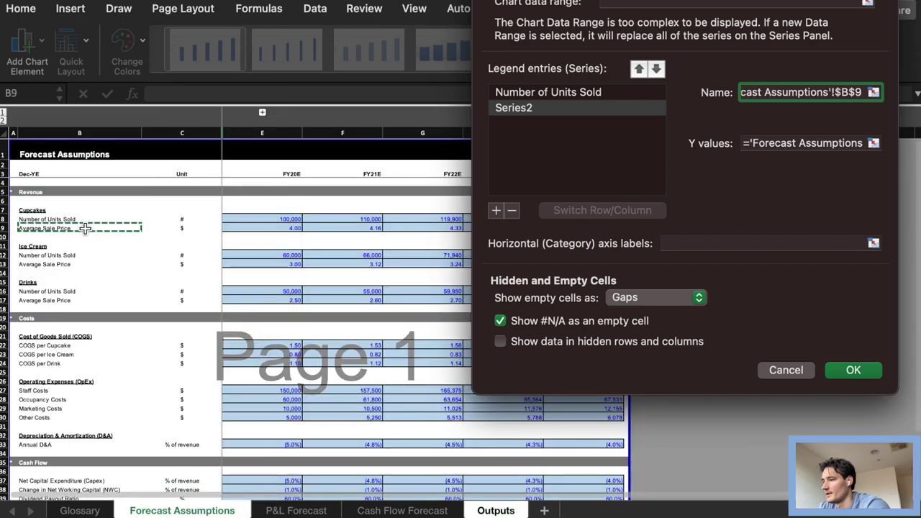
- Set the Average Sale Price series' Y values to cells E9:I9 of Forecast Assumptions and apply the data source changes
click(761, 143)
drag(750, 144, 894, 158)
text(=)
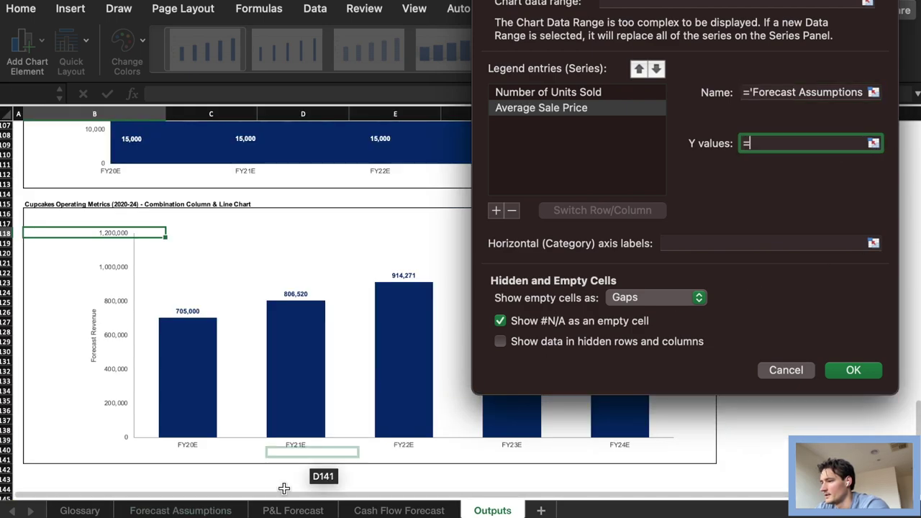
click(181, 510)
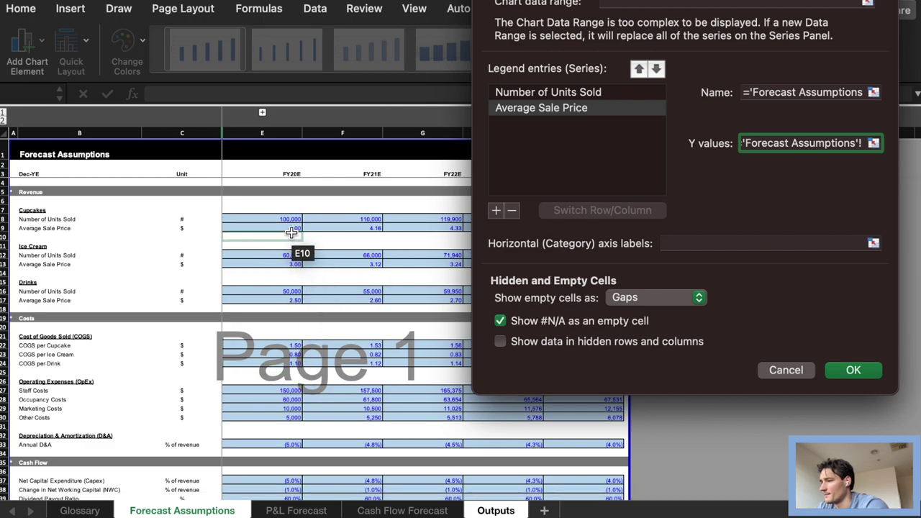
drag(295, 228, 597, 238)
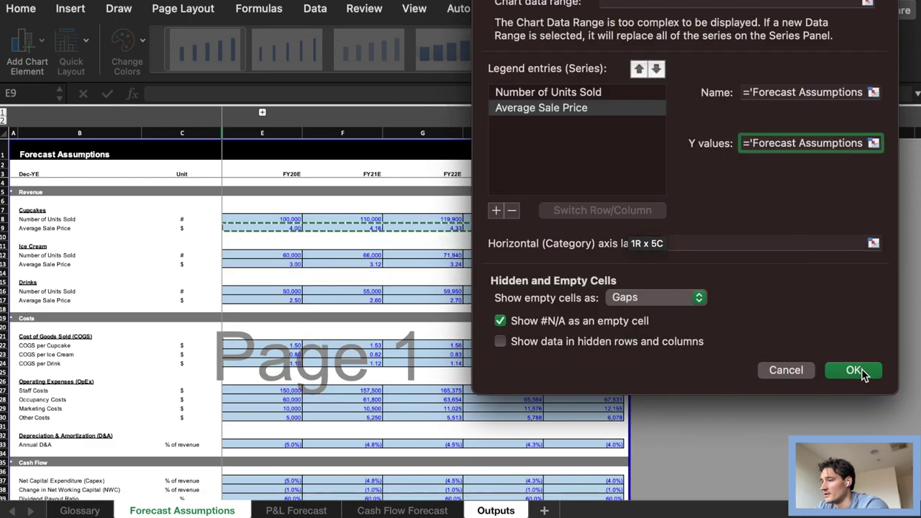
click(853, 370)
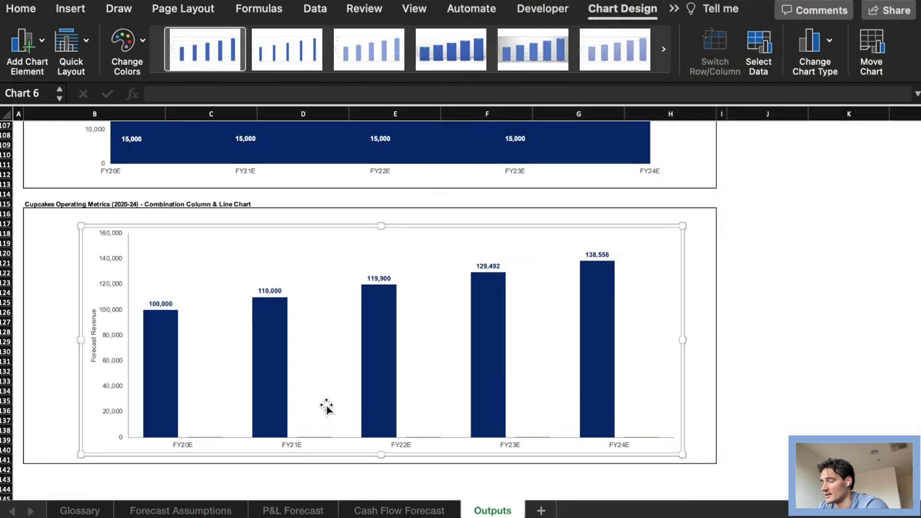
- Change the Cupcakes Operating Metrics chart to a combo chart with columns for units sold and a line for average sale price
click(433, 378)
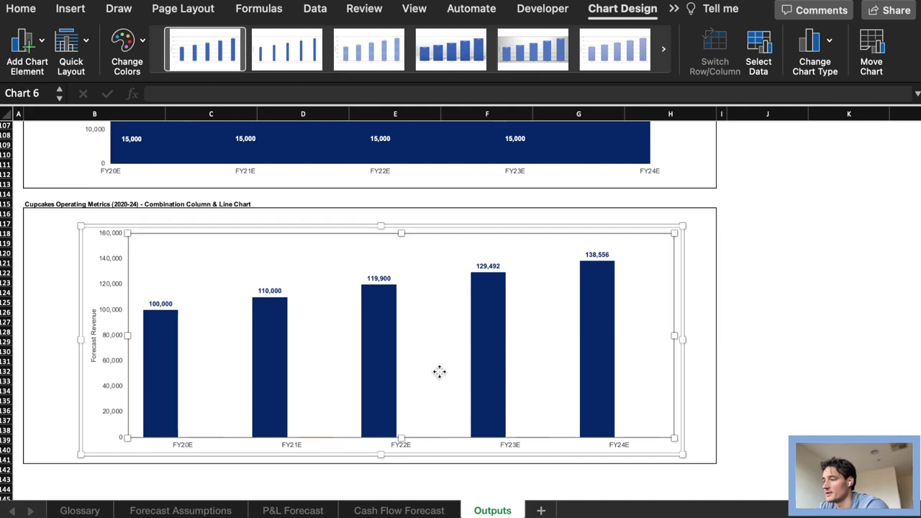
click(820, 51)
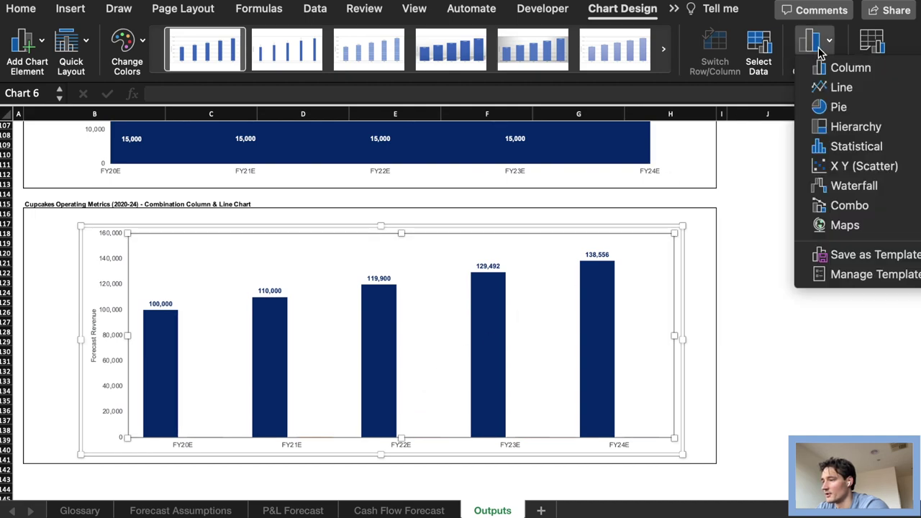
click(872, 205)
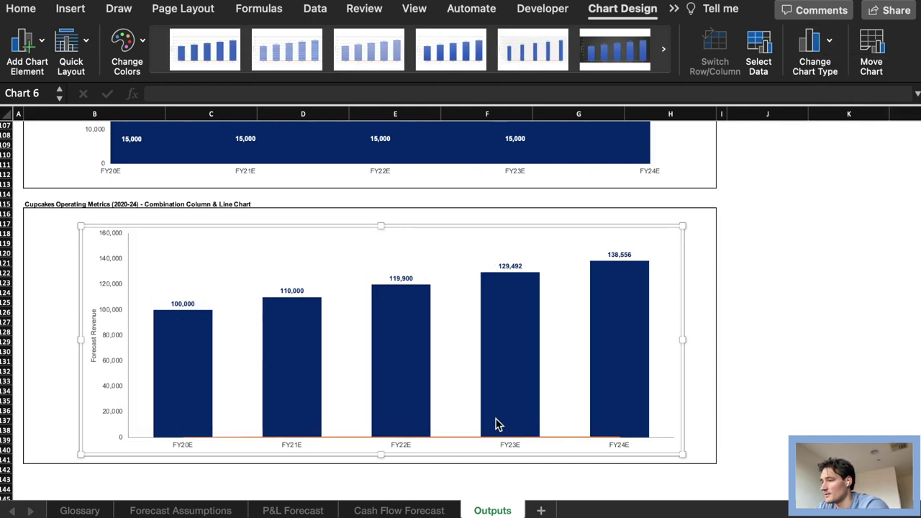
- Plot the Average Sale Price line on the secondary axis of the Cupcakes Operating Metrics chart
click(465, 436)
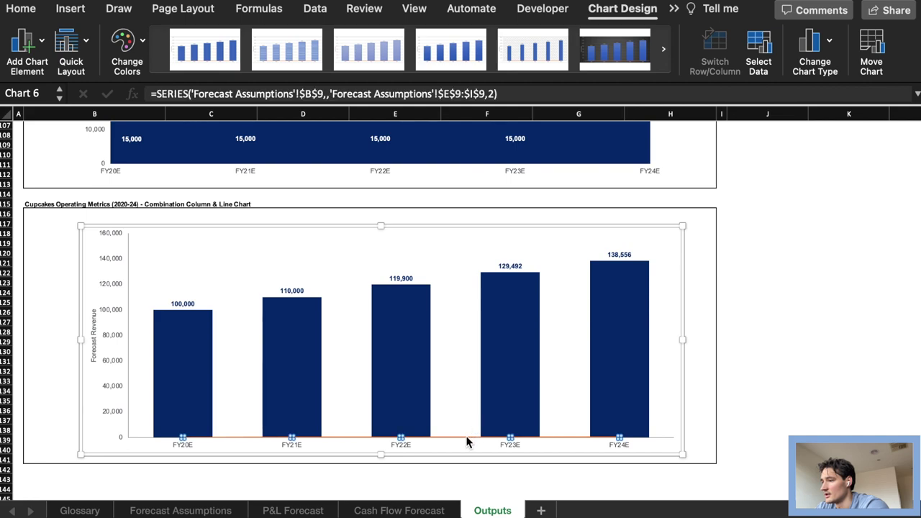
right_click(465, 440)
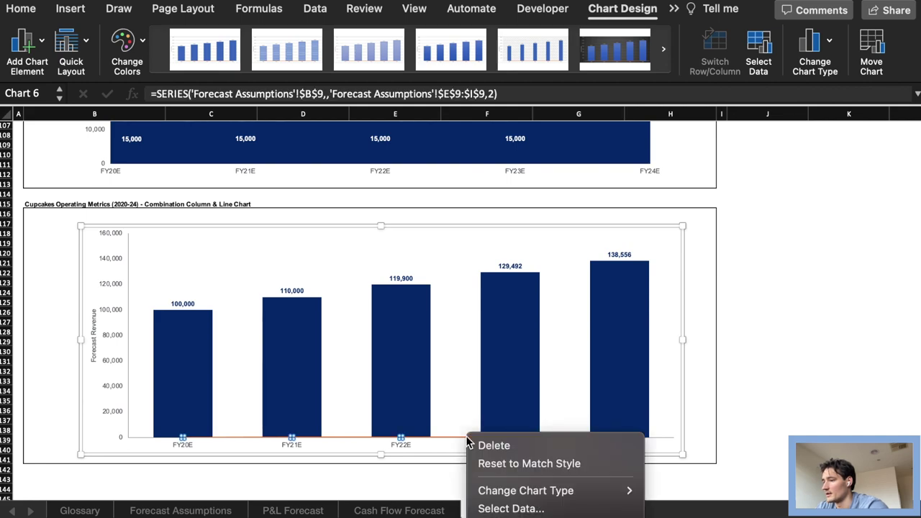
key(Escape)
click(467, 343)
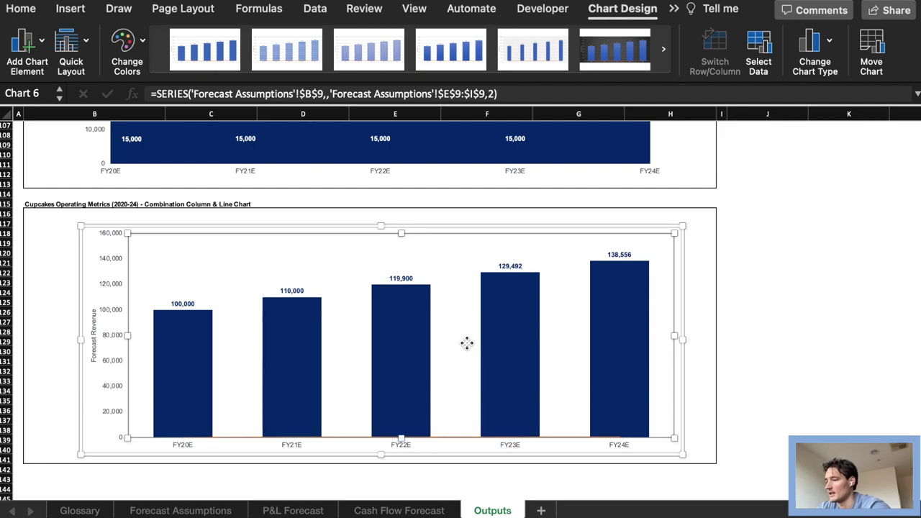
double_click(467, 343)
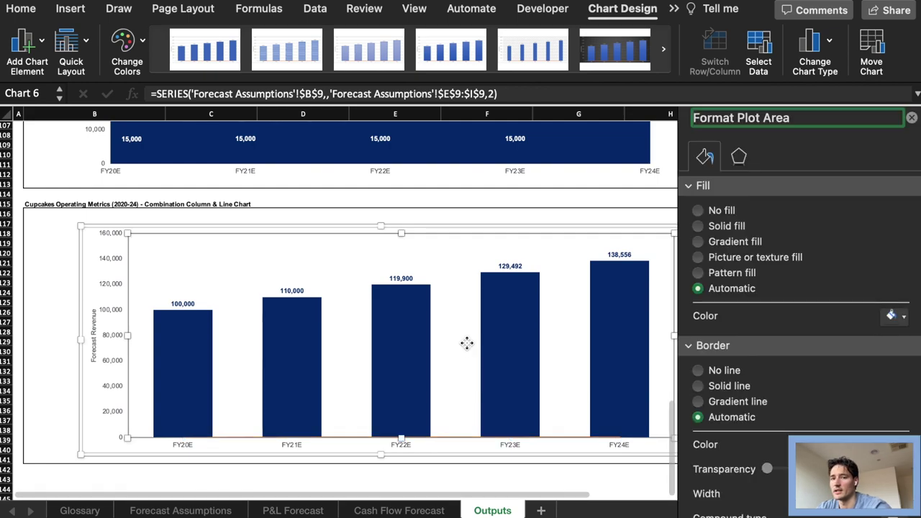
click(550, 438)
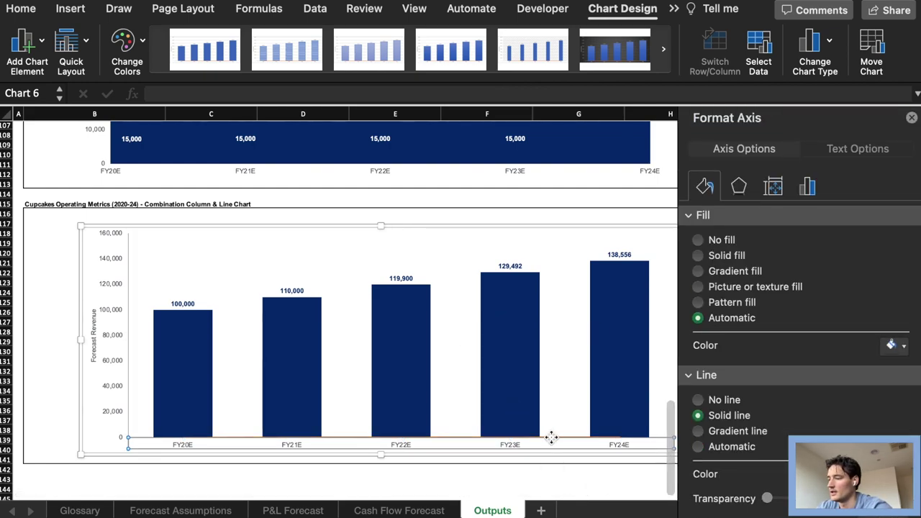
click(553, 438)
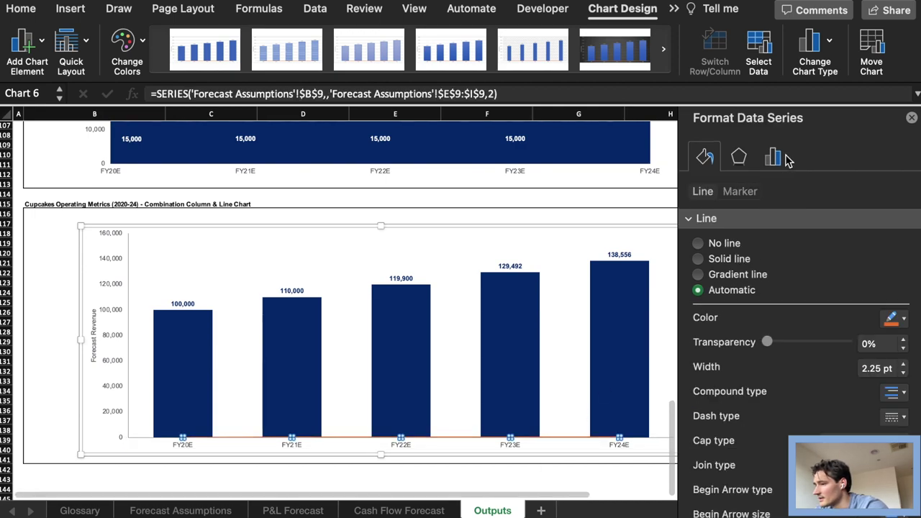
click(776, 159)
click(699, 252)
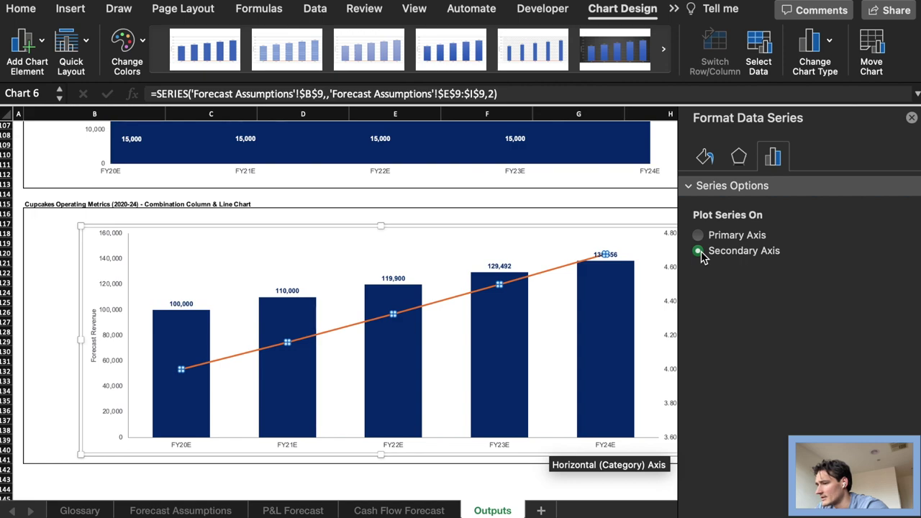
click(911, 119)
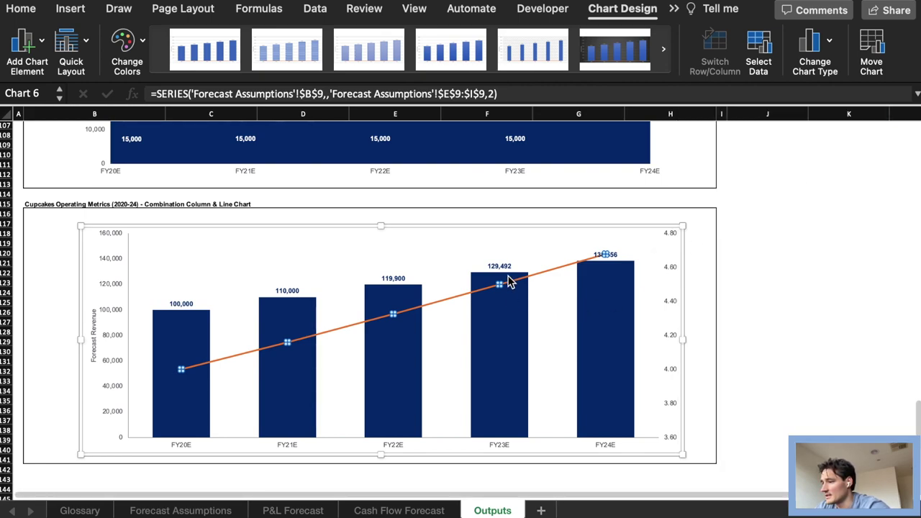
- Add data labels to the Average Sale Price line
right_click(523, 284)
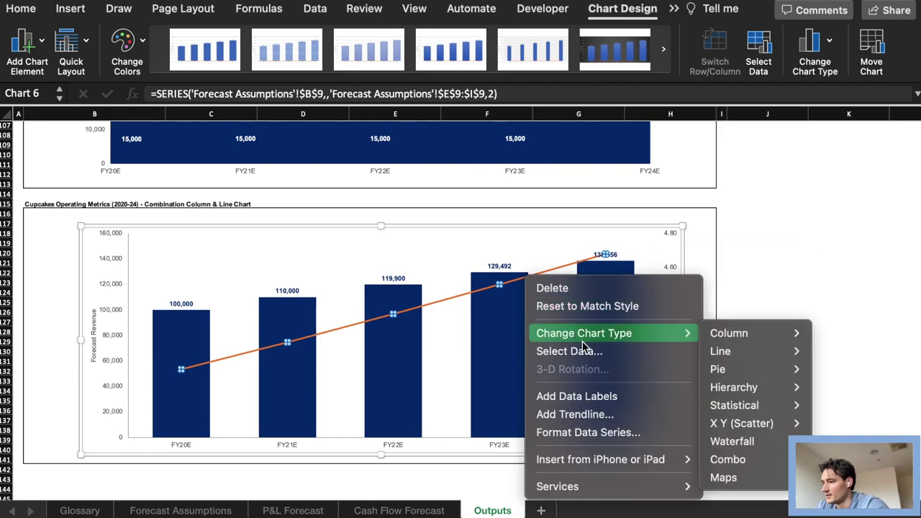
click(587, 395)
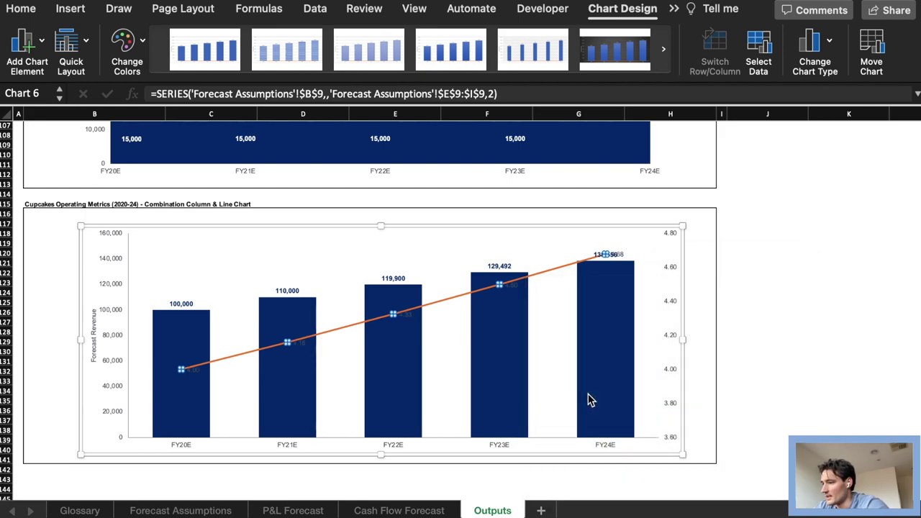
- Try the Below label position on the FY20E average sale price label alone
click(197, 371)
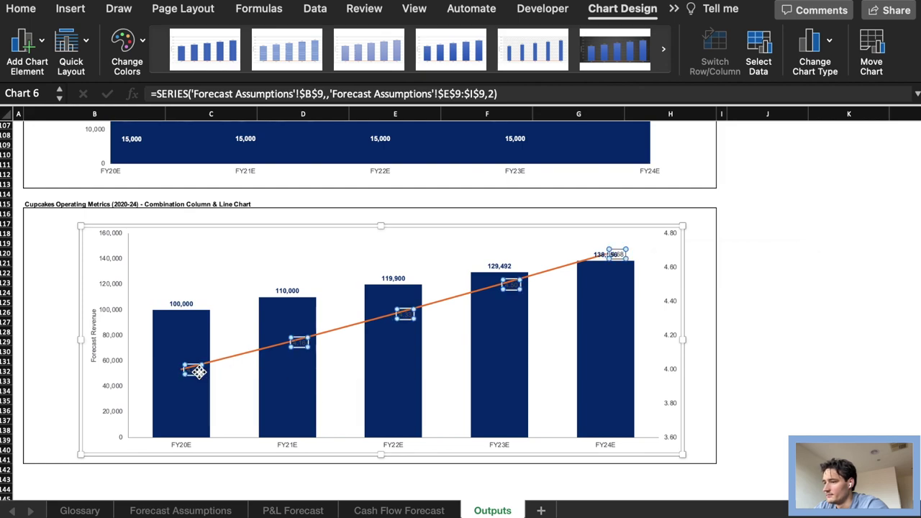
double_click(193, 369)
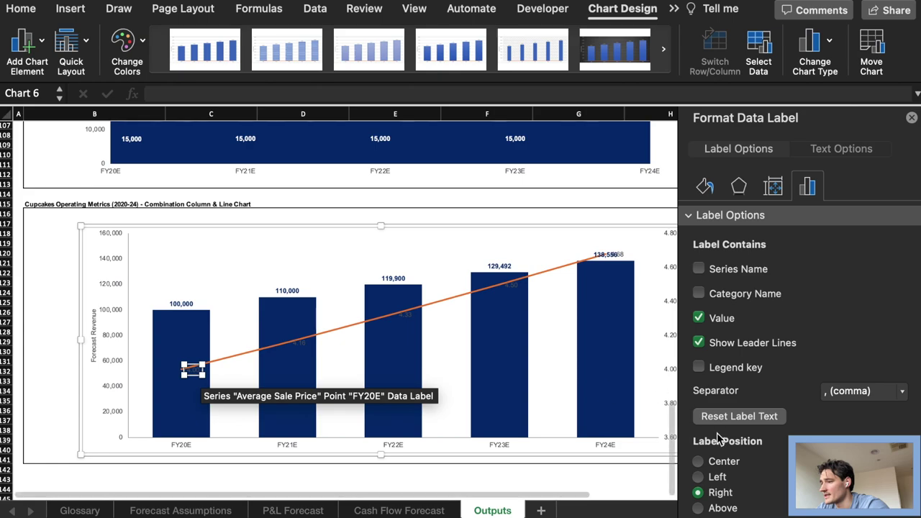
scroll(720, 403, down, 2)
click(699, 485)
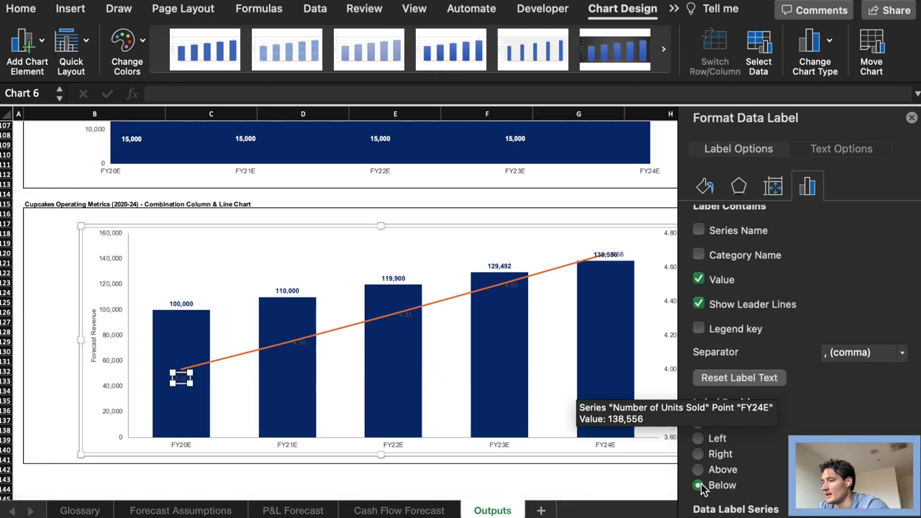
click(698, 454)
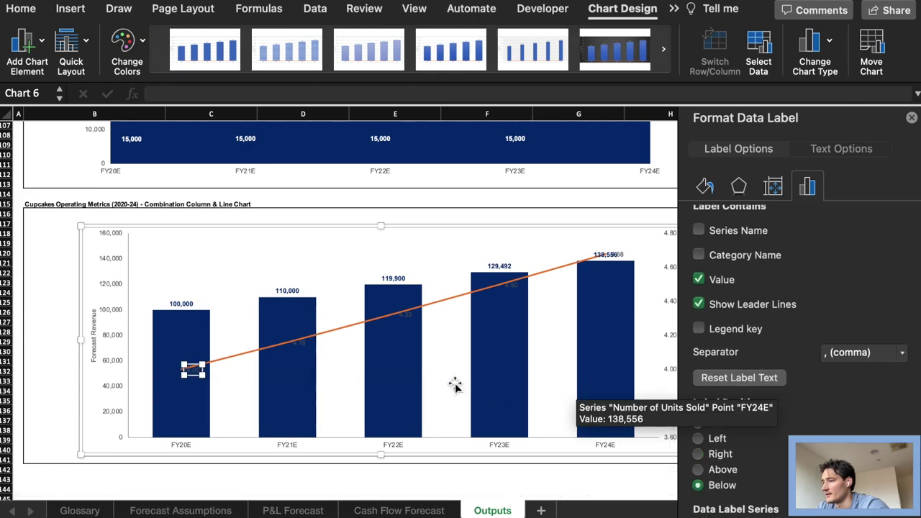
- Set the label position of all Average Sale Price data labels to Below
click(331, 347)
click(305, 345)
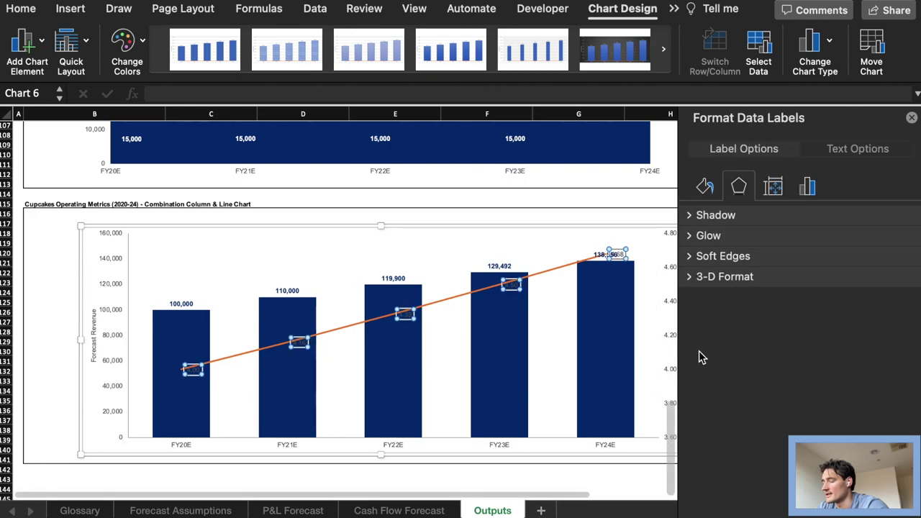
click(771, 188)
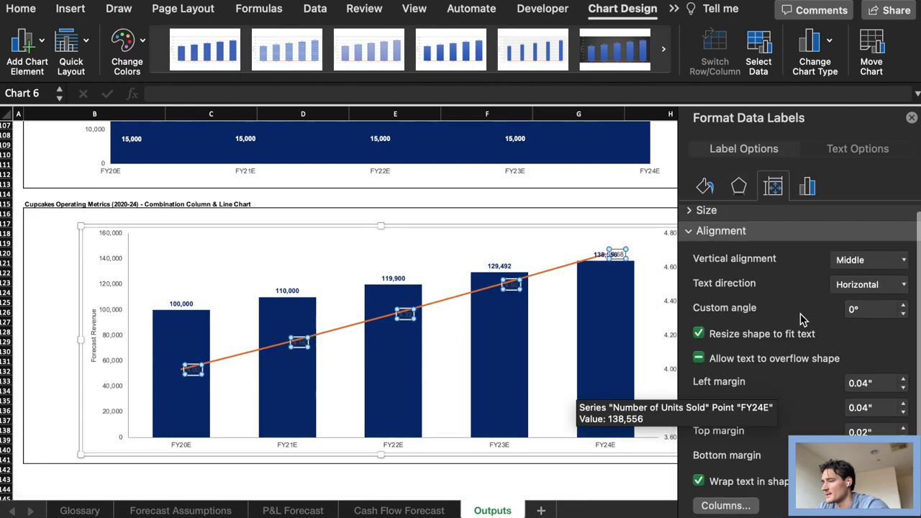
click(816, 189)
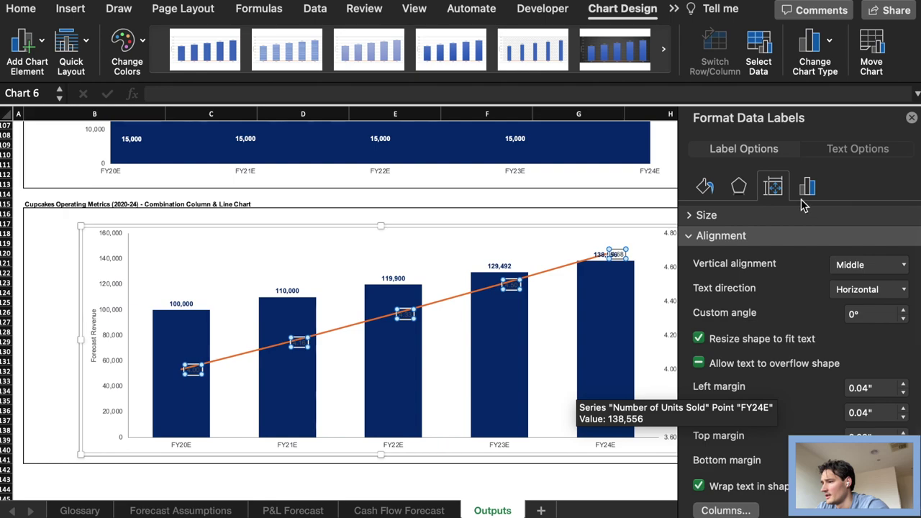
click(774, 218)
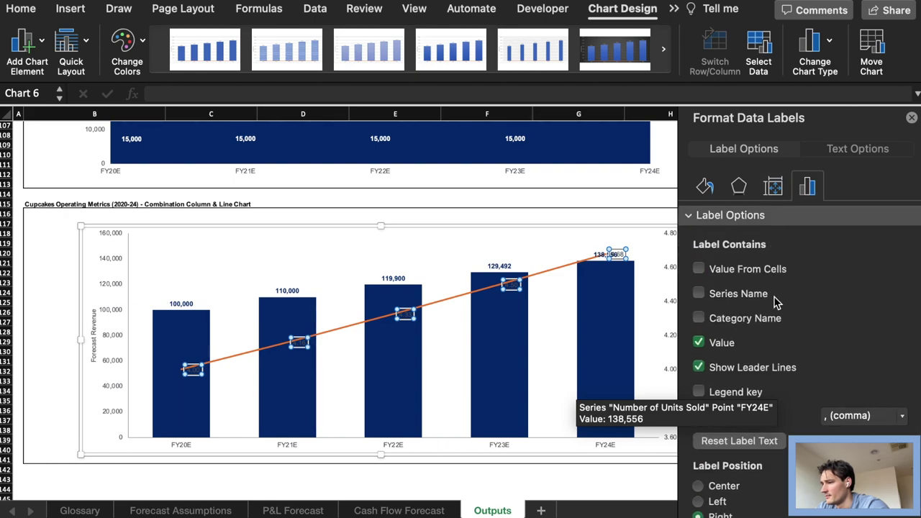
scroll(776, 301, down, 2)
click(699, 482)
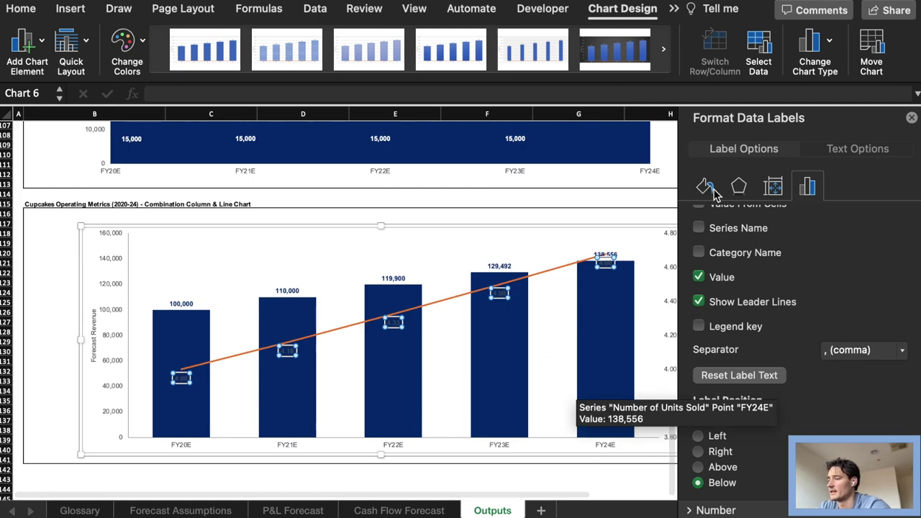
- Change the font colour of the Average Sale Price data labels to white
click(705, 187)
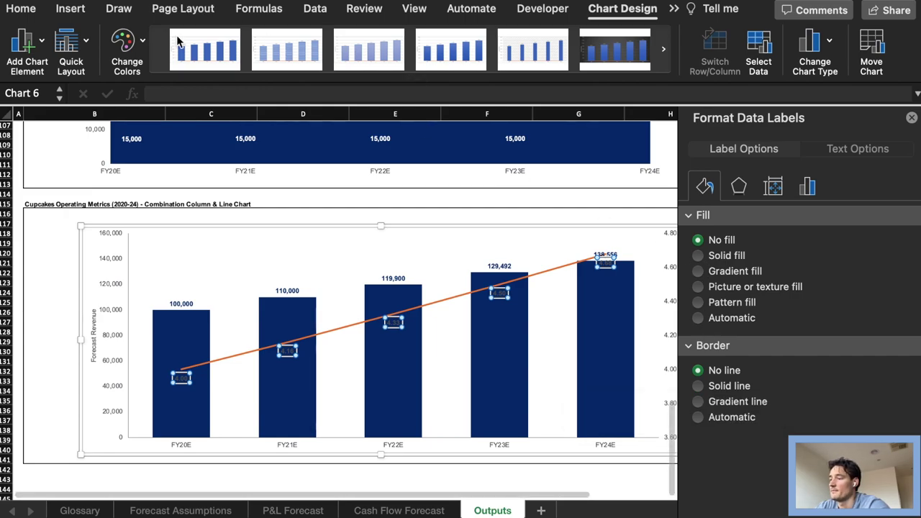
click(21, 9)
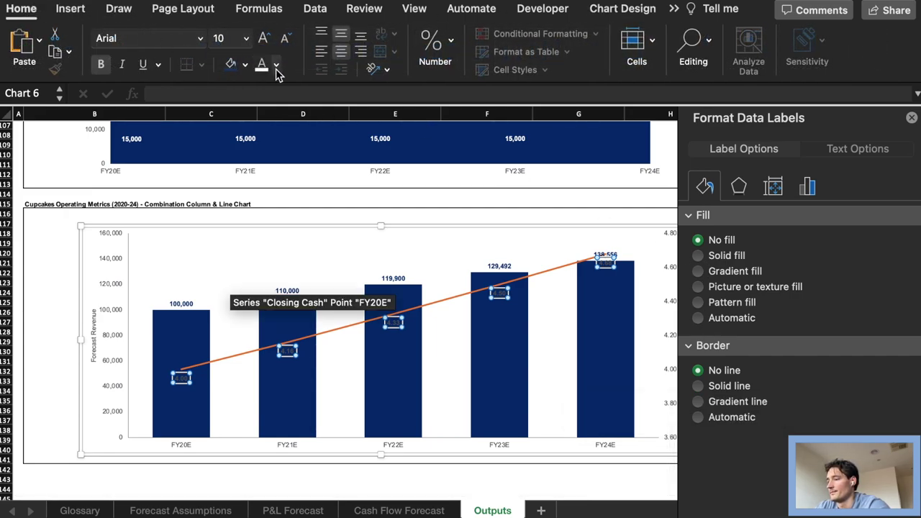
click(262, 64)
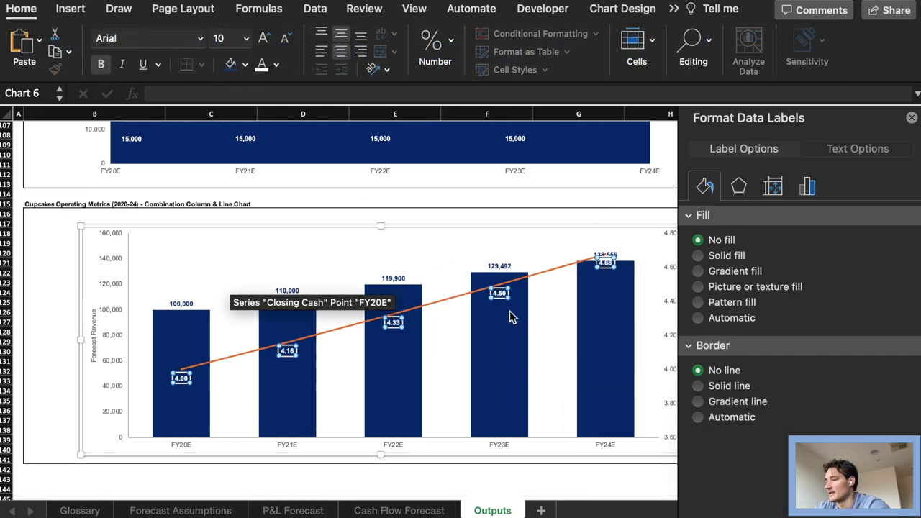
- Try moving the FY24E average sale price label slightly lower inside its column
click(605, 262)
drag(605, 262, 605, 274)
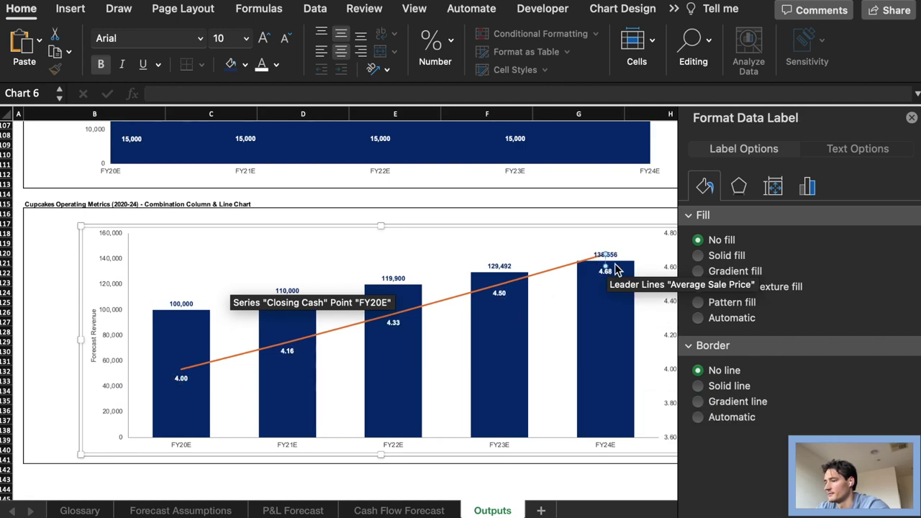
click(616, 271)
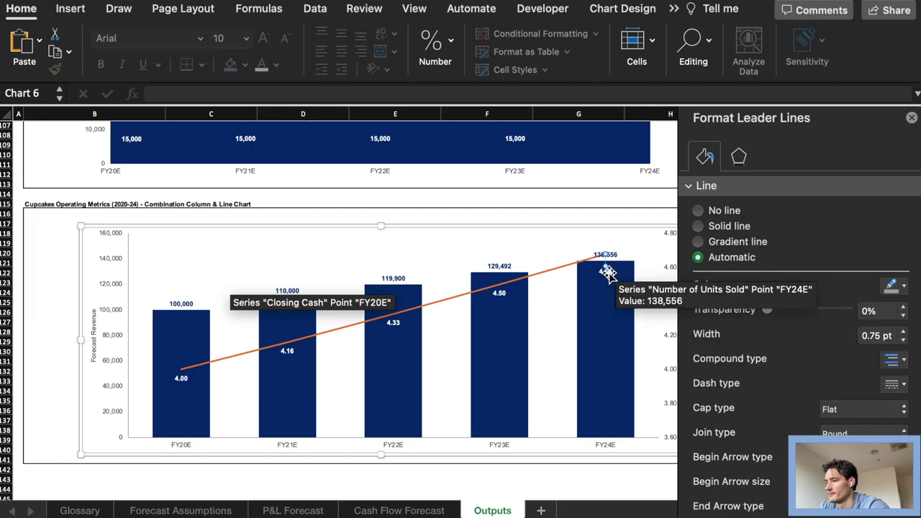
click(605, 274)
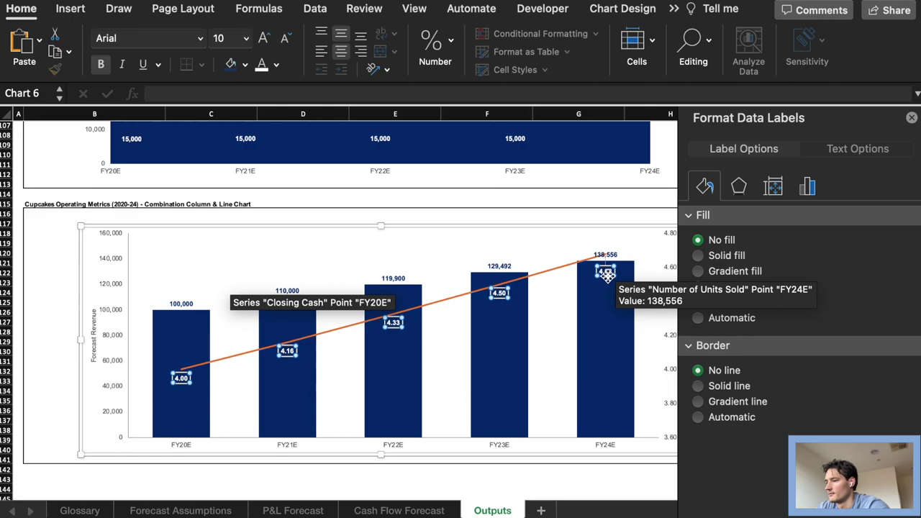
- Set the secondary axis's minimum bound to 0
click(609, 292)
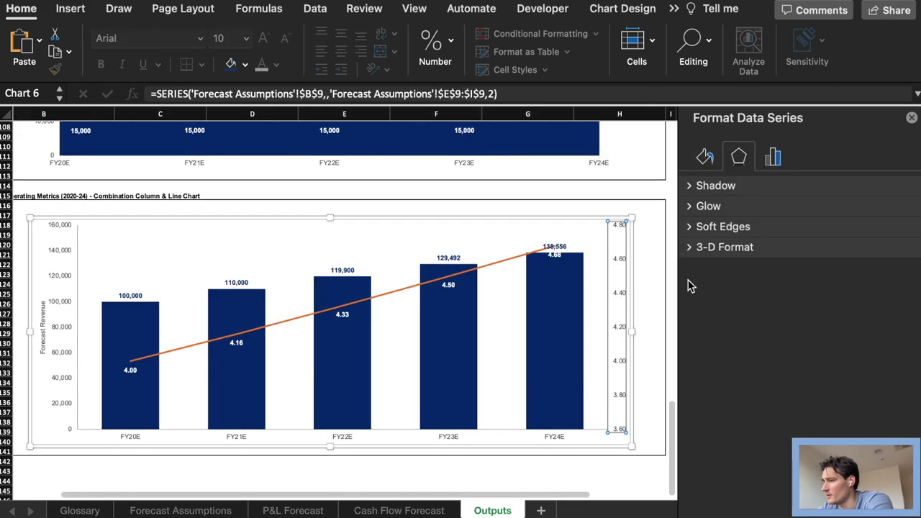
click(618, 293)
click(808, 186)
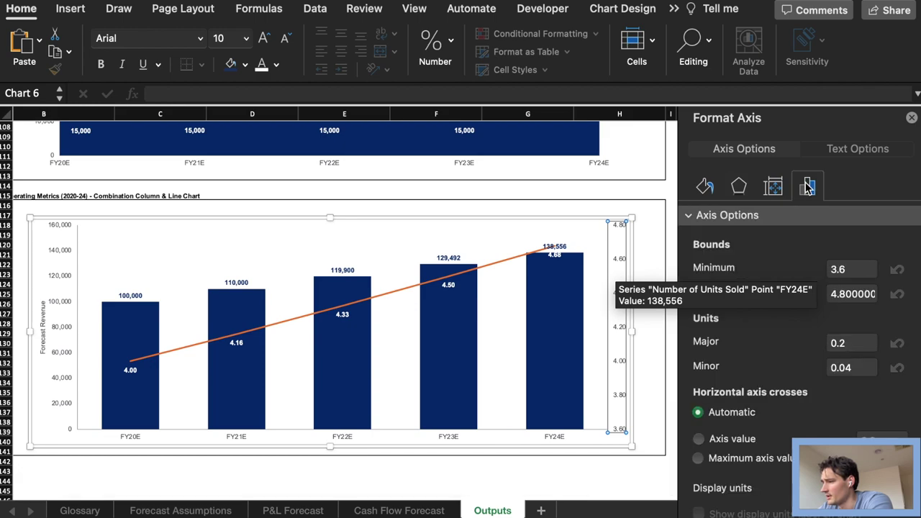
click(861, 269)
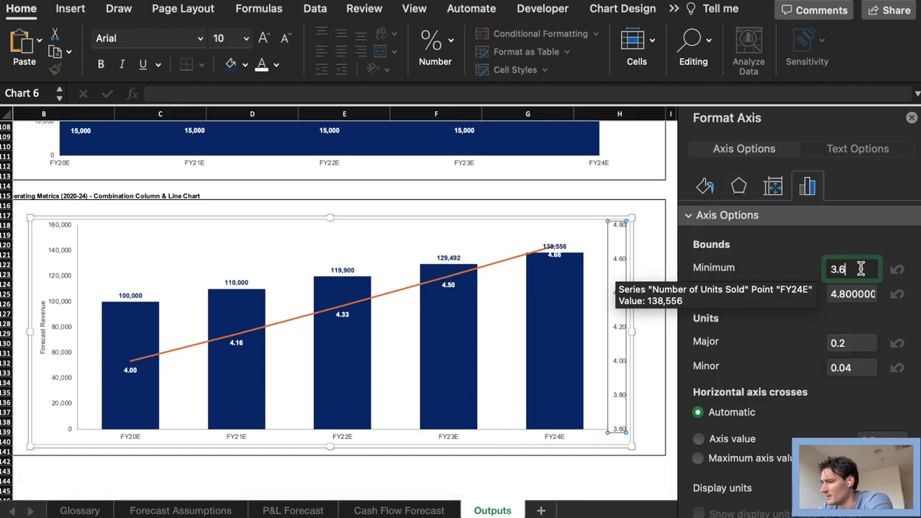
drag(860, 269, 826, 269)
text(0)
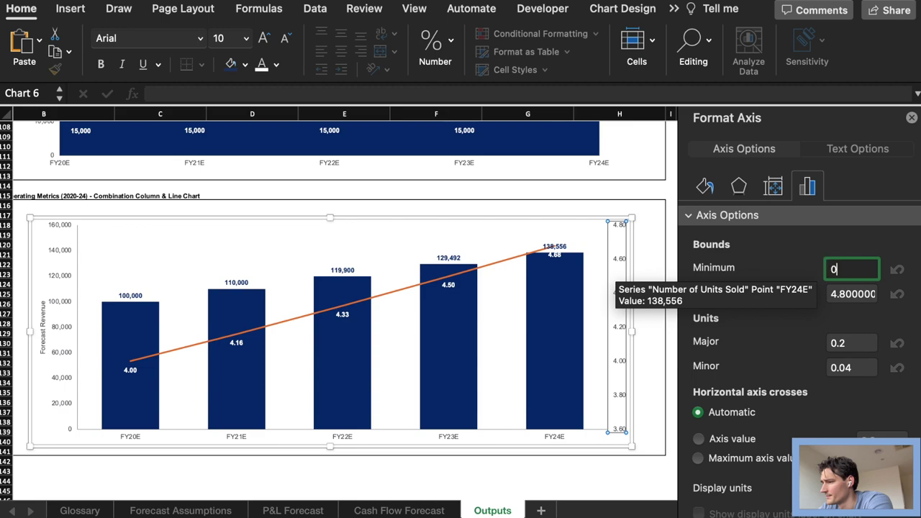
key(Return)
- Set the secondary axis bounds to a minimum of 3 and a maximum of 4.8
double_click(859, 293)
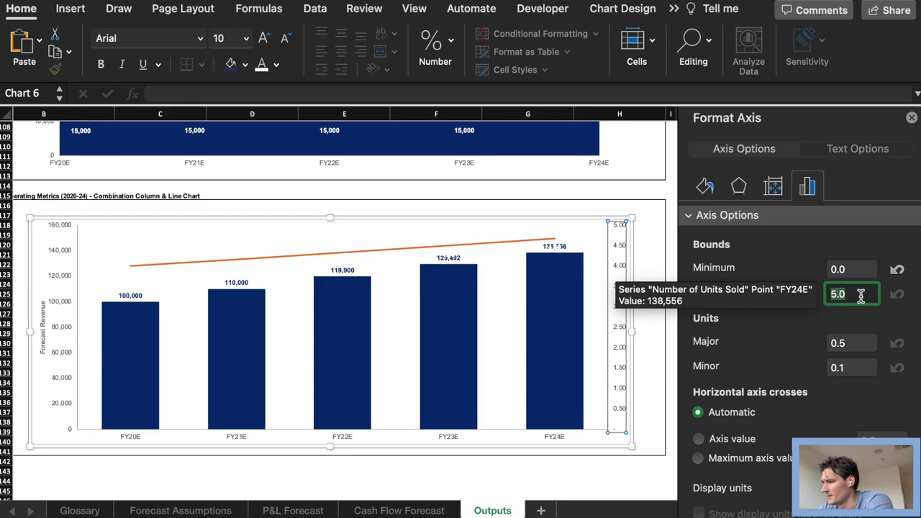
click(857, 268)
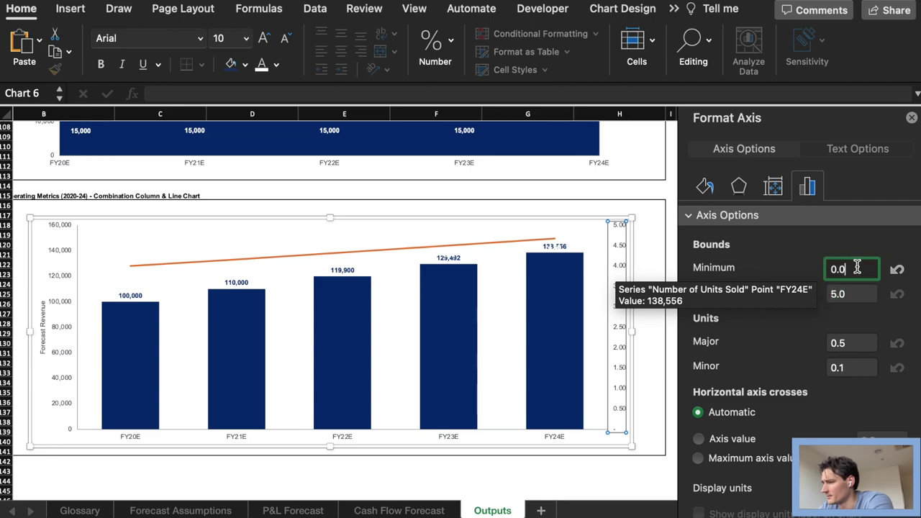
drag(846, 266, 833, 266)
text(3)
key(Tab)
text(4.8)
key(Return)
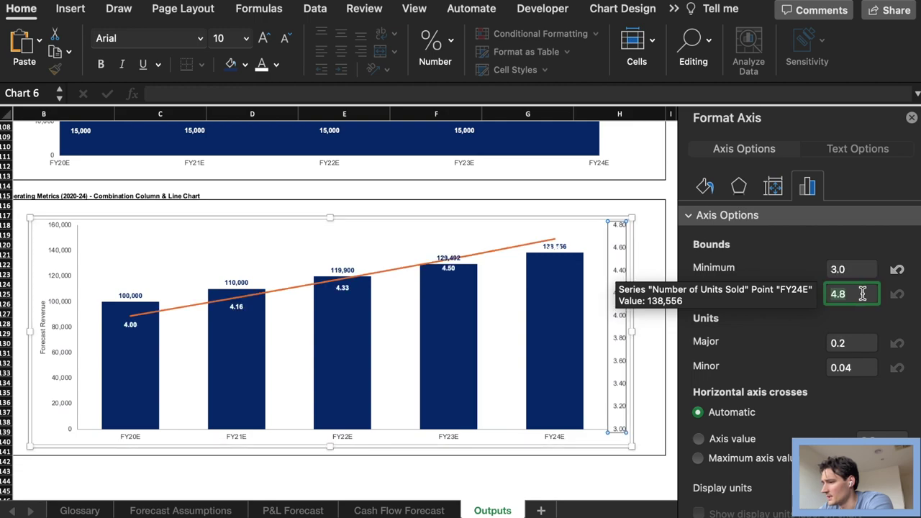
- Set the secondary axis bounds to a maximum of 8 and a minimum of 2
text(8)
key(Return)
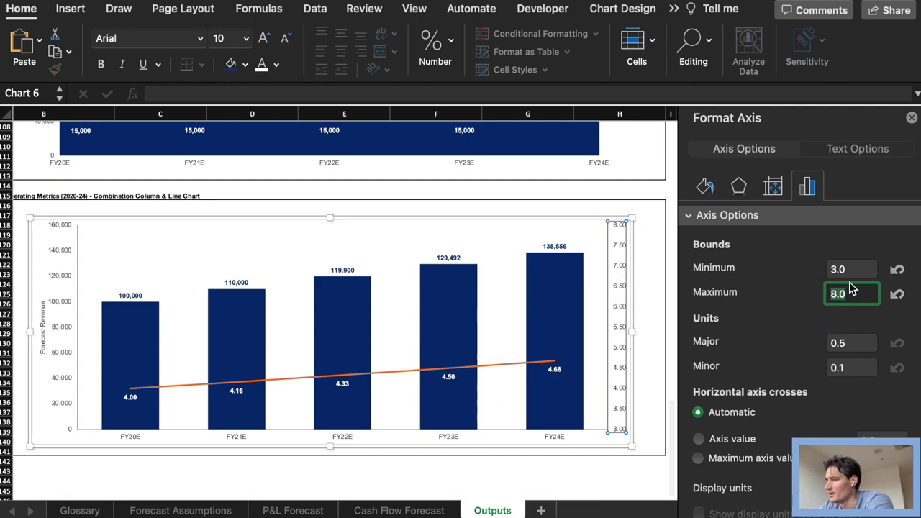
click(847, 269)
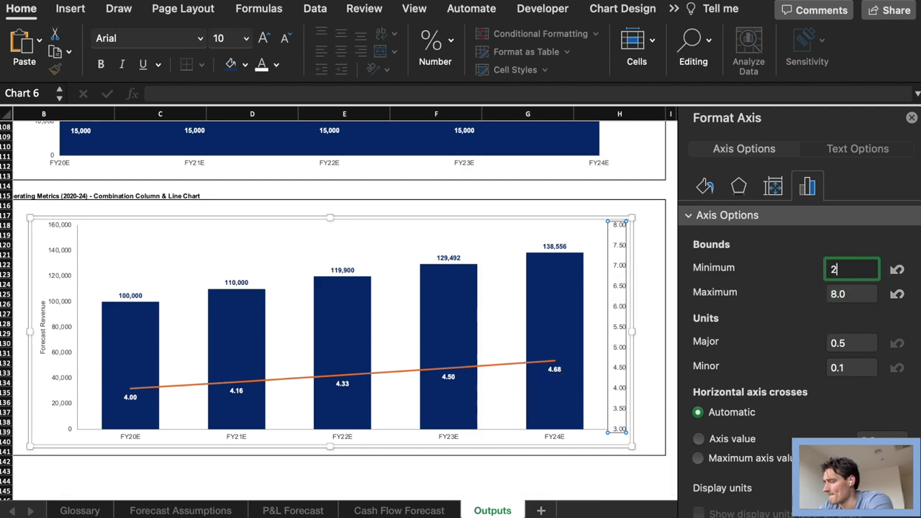
key(Return)
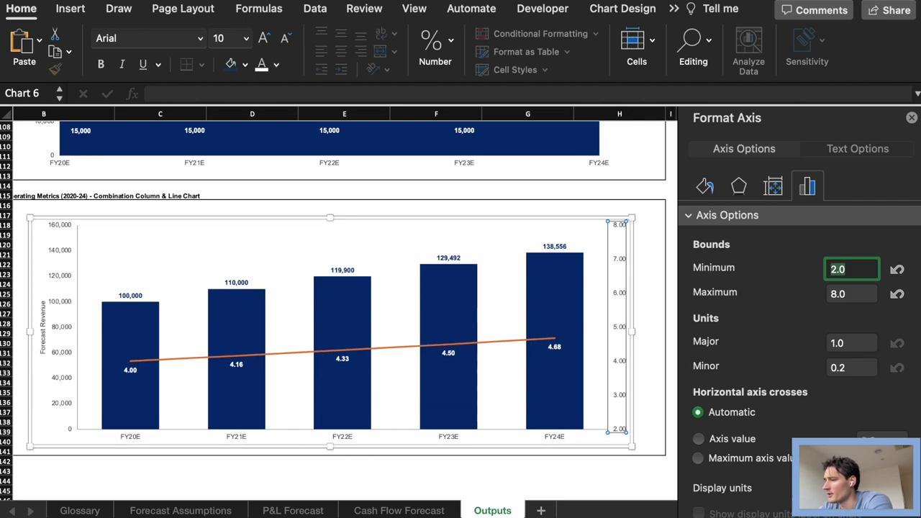
- Set the secondary axis's maximum bound to 6
click(853, 292)
key(BackSpace)
key(BackSpace)
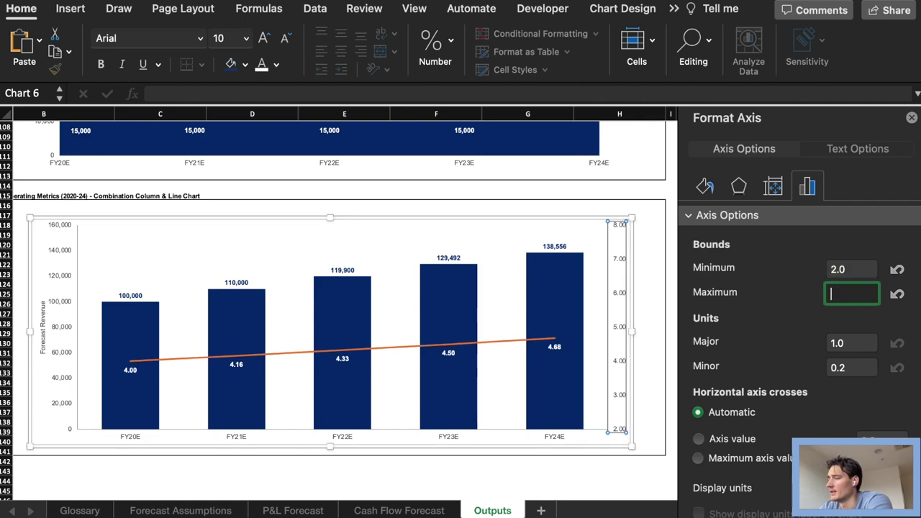
key(Return)
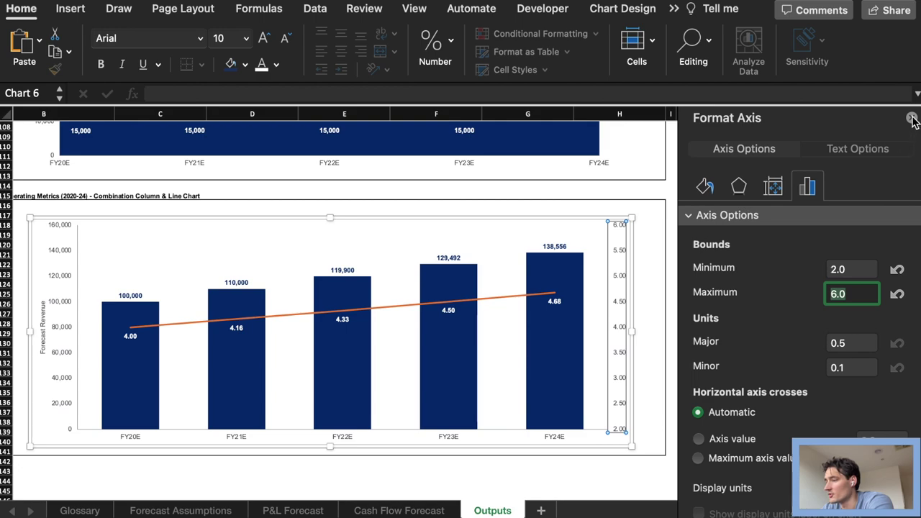
- Set the secondary axis bounds to a minimum of 3.6 and a maximum of 5.6, and close the axis formatting
click(863, 269)
drag(871, 266, 828, 268)
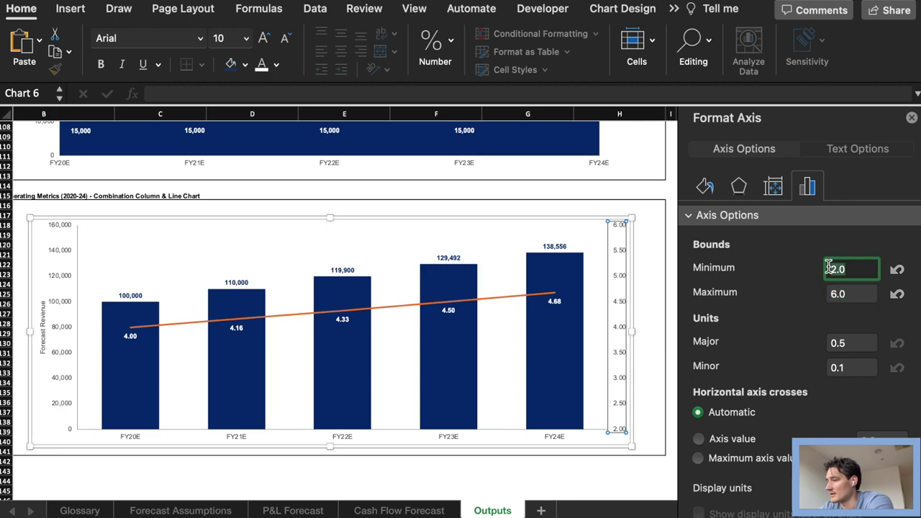
text(3.6)
key(Return)
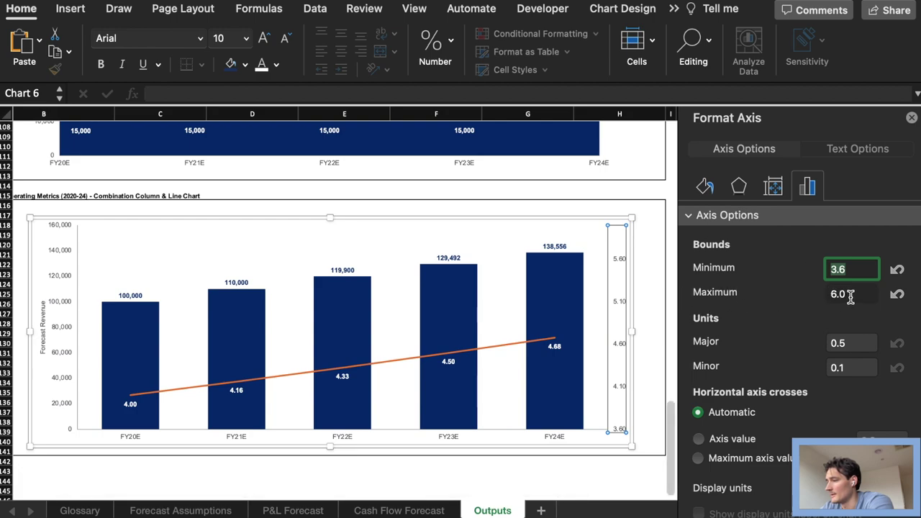
drag(850, 297, 825, 301)
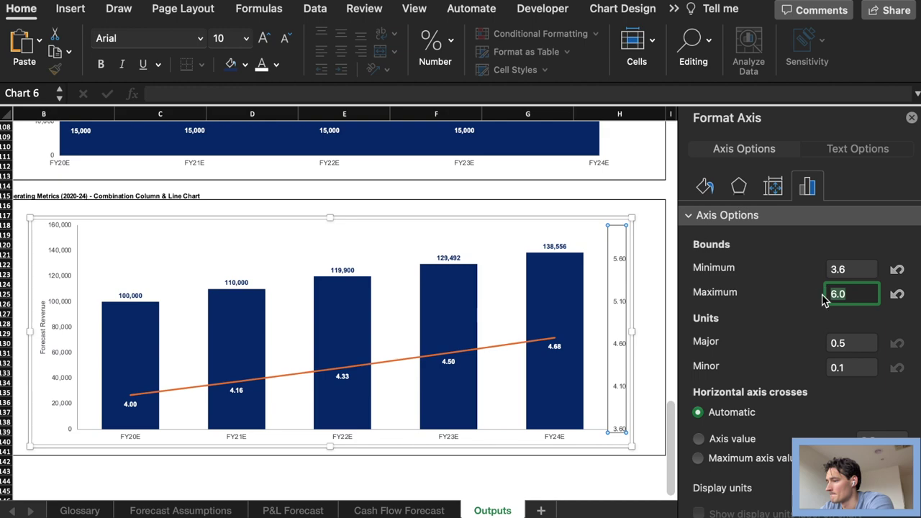
text(5.)
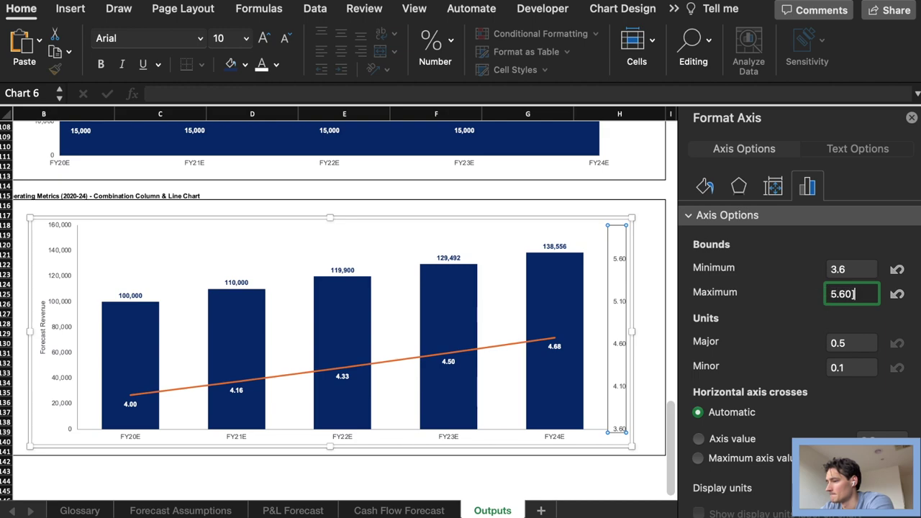
text(60)
key(Return)
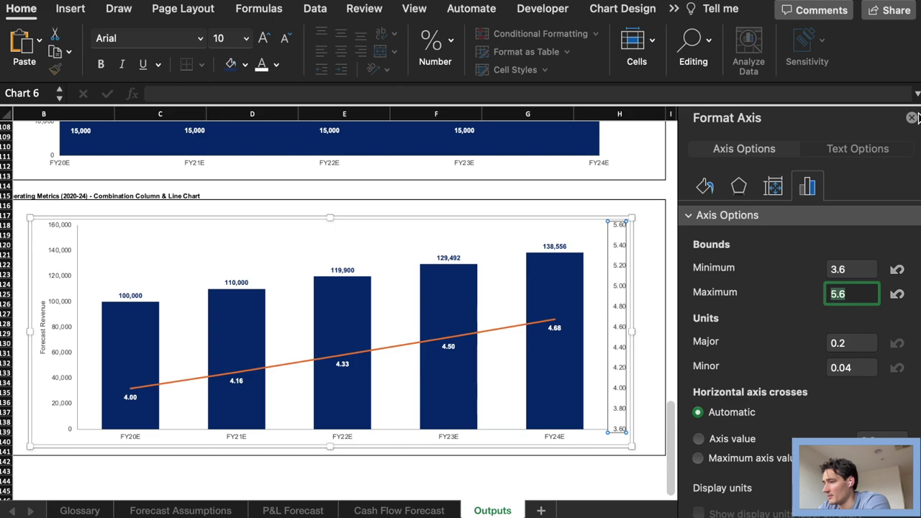
click(912, 118)
click(830, 254)
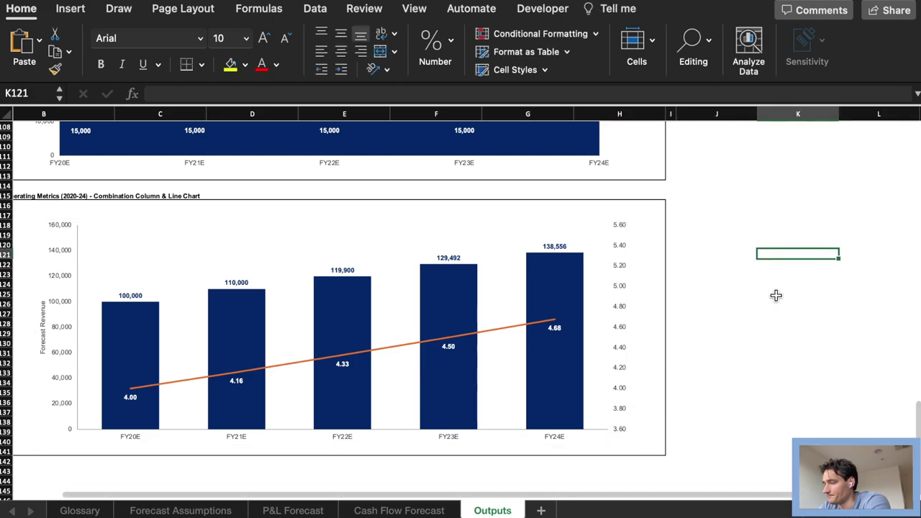
- Add a secondary vertical axis title to the Cupcakes Operating Metrics combo chart
scroll(784, 295, left, 2)
scroll(787, 294, down, 2)
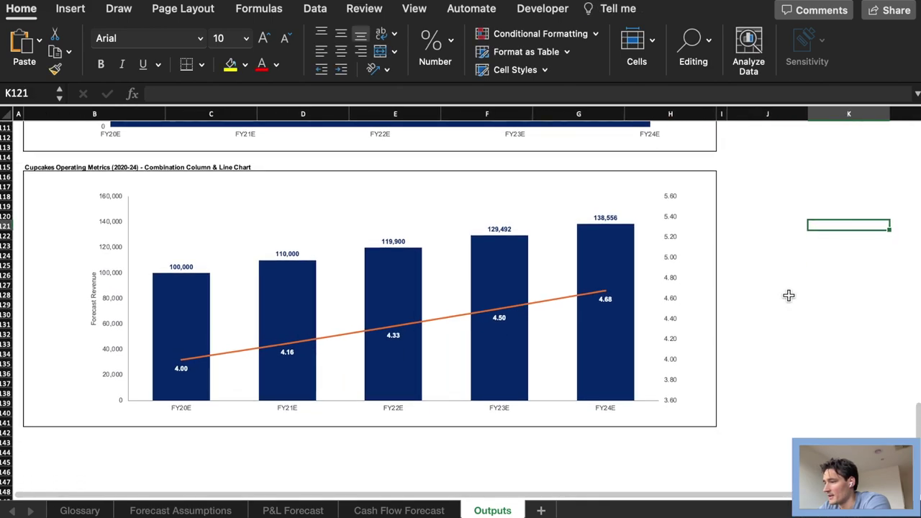
scroll(824, 241, up, 1)
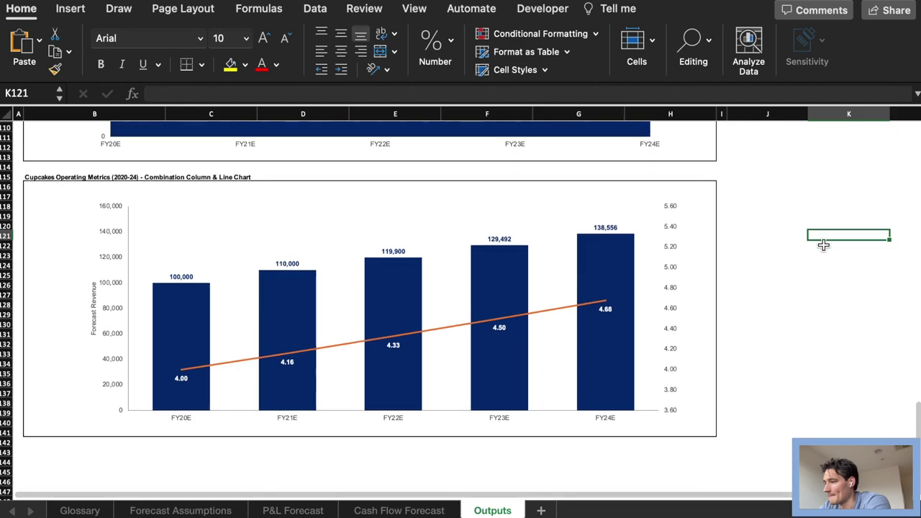
click(685, 294)
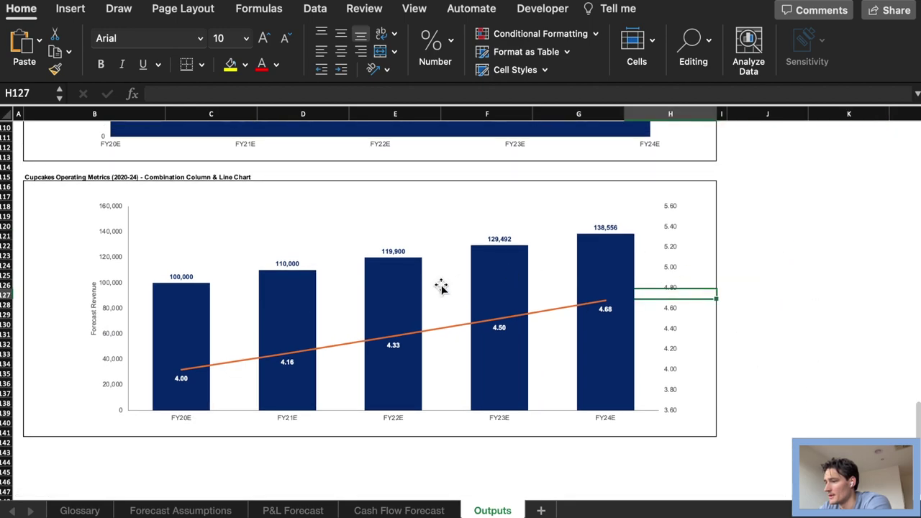
click(207, 231)
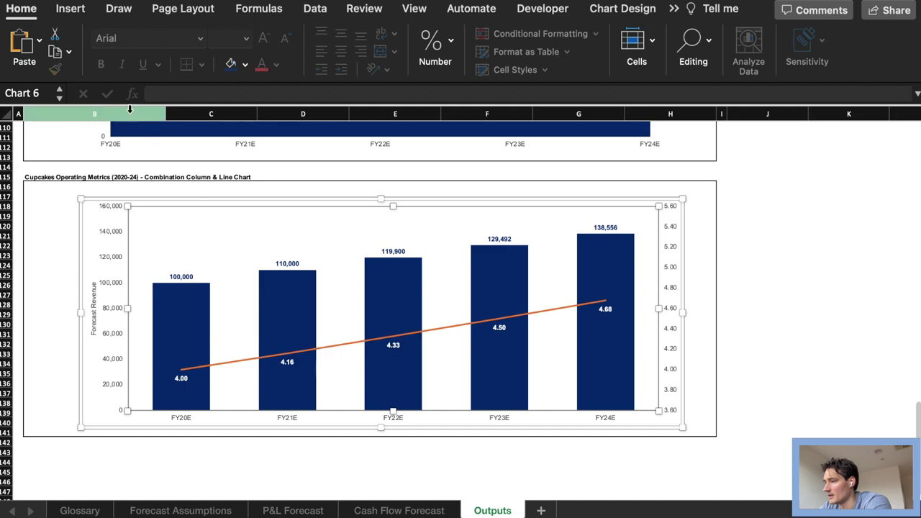
click(623, 9)
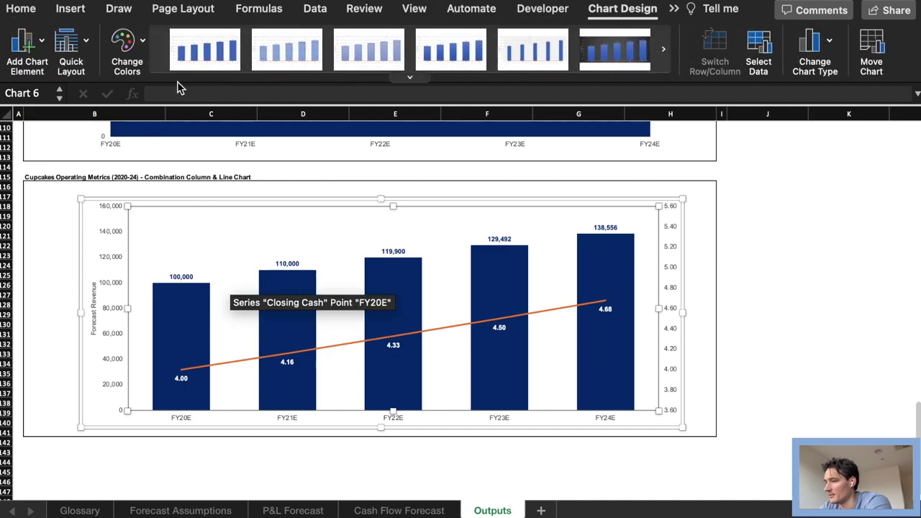
click(25, 50)
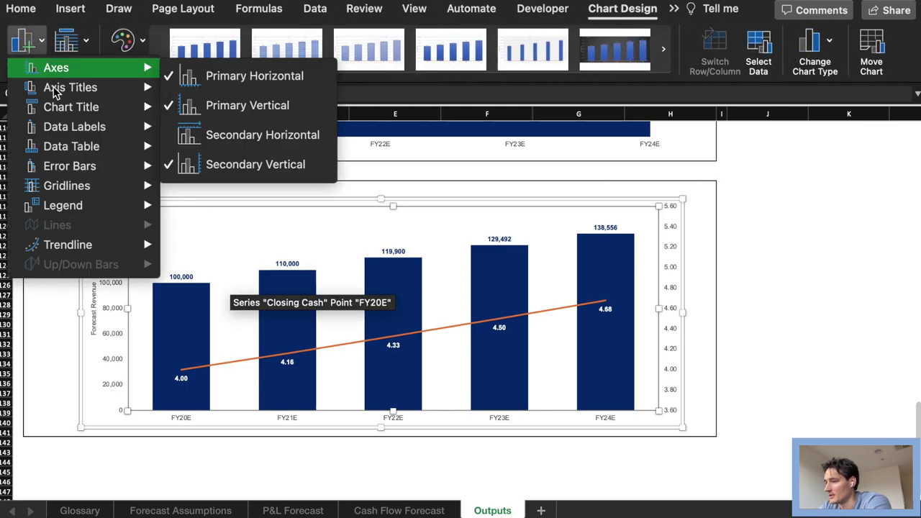
mouse_move(57, 87)
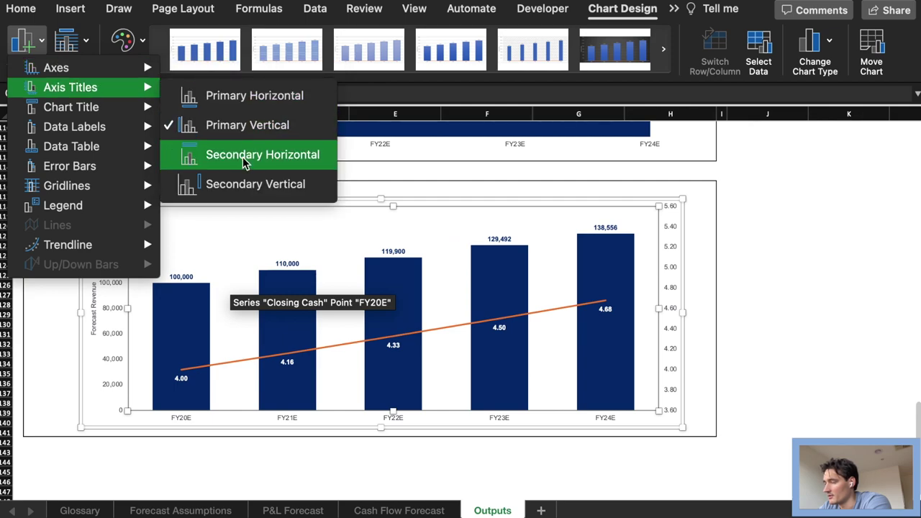
click(237, 184)
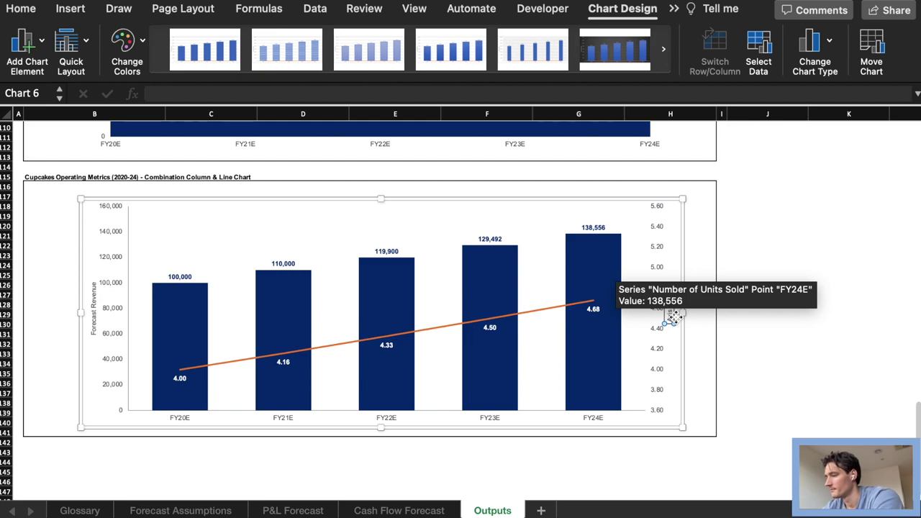
- Check the cupcake metric names on the Forecast Assumptions sheet and return to the combo chart on Outputs
click(159, 511)
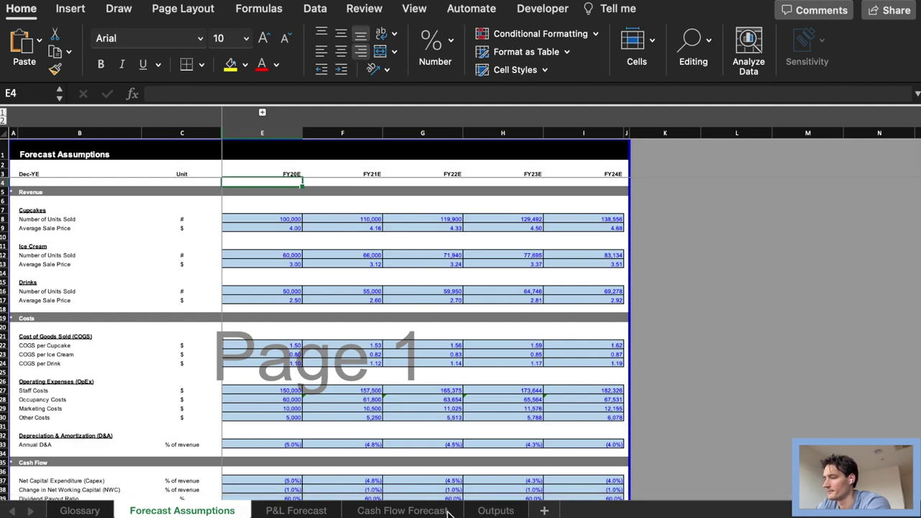
click(496, 511)
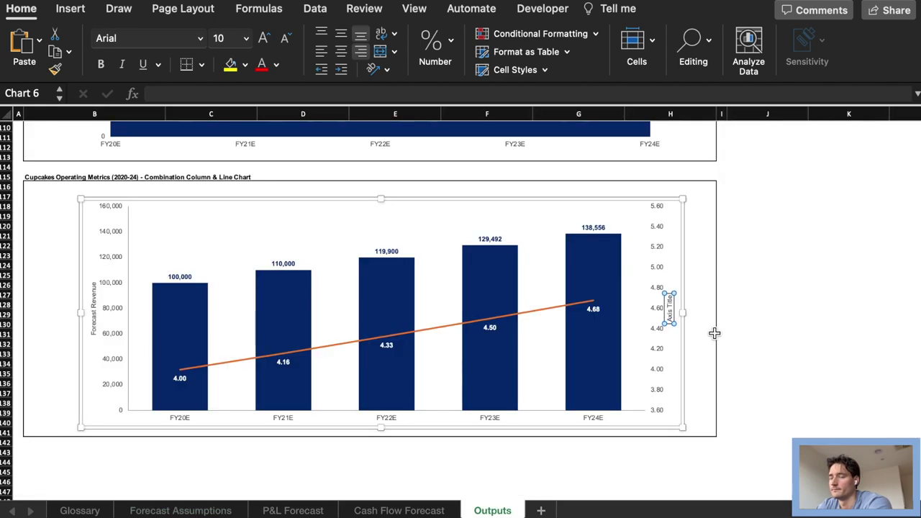
double_click(669, 315)
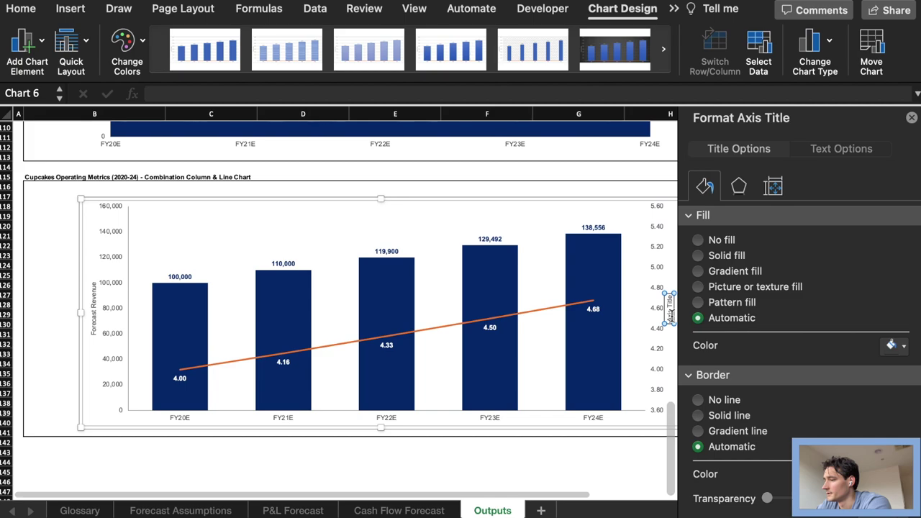
scroll(670, 315, up, 10)
scroll(612, 324, down, 5)
scroll(612, 324, right, 1)
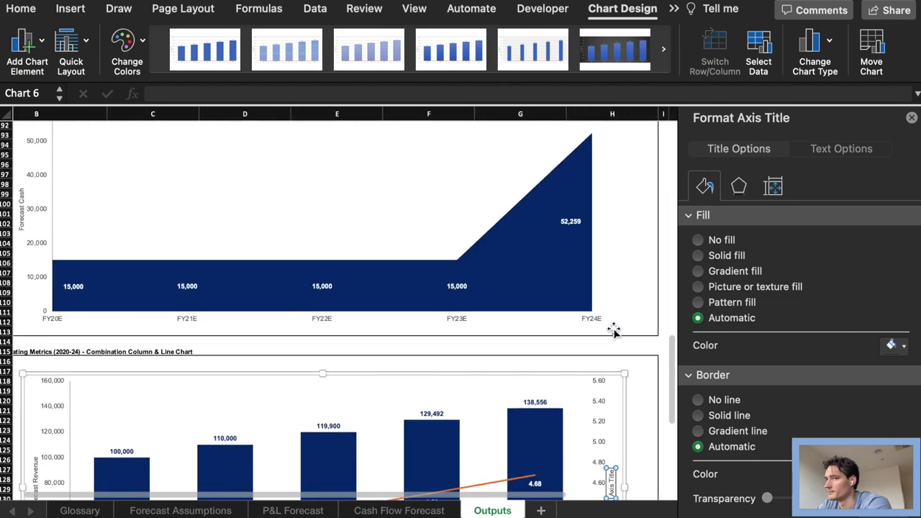
click(910, 118)
scroll(694, 302, down, 4)
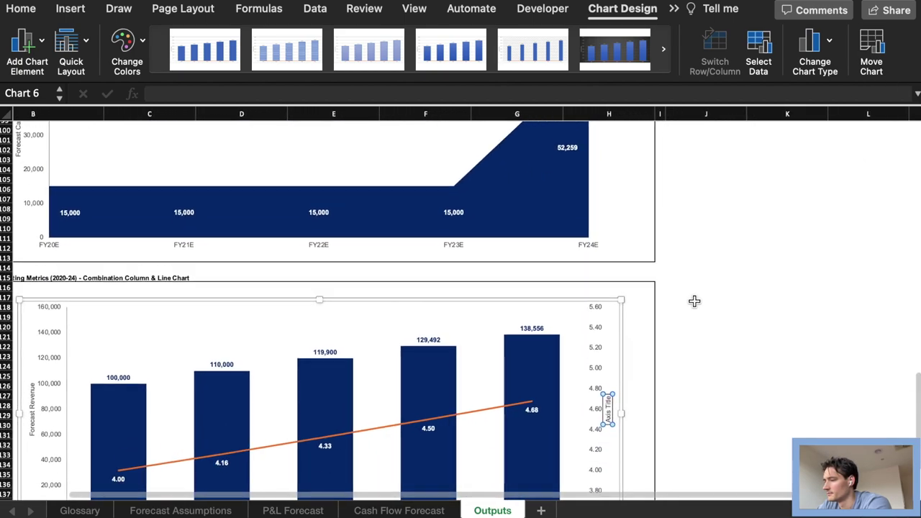
- Replace the secondary vertical axis title's placeholder text with "Average Sale Price ($)"
double_click(612, 368)
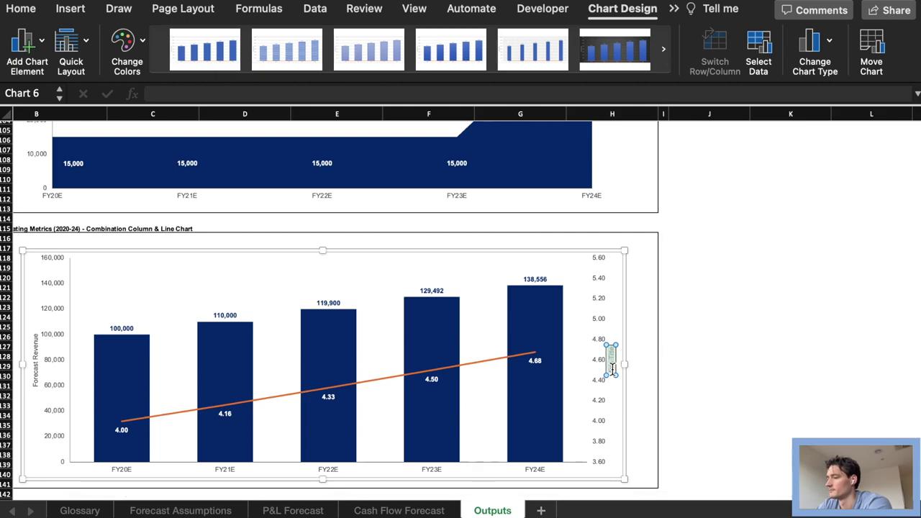
text(verage e)
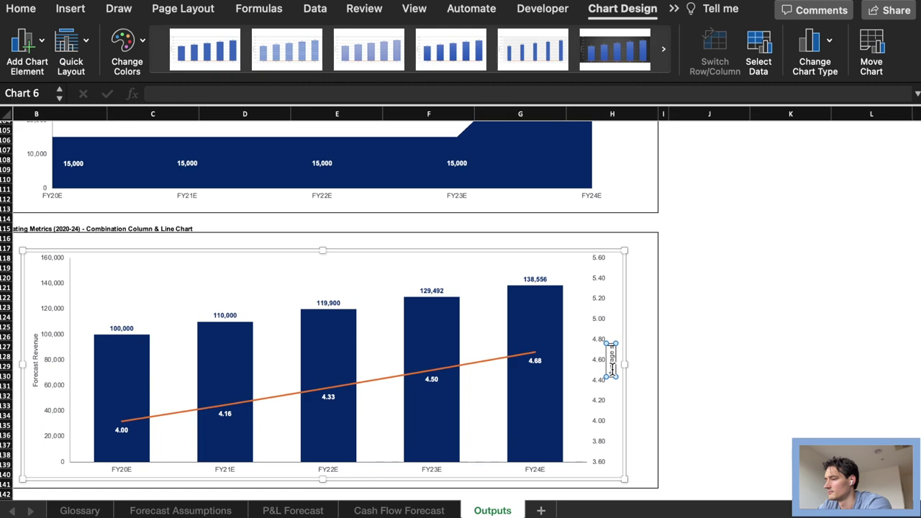
text(ale)
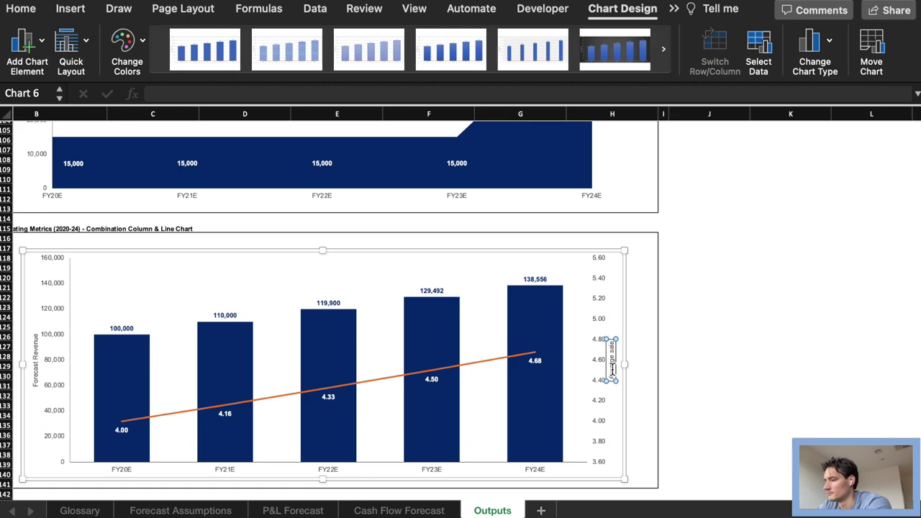
key(BackSpace)
key(BackSpace)
key(BackSpace)
key(BackSpace)
text(Sale Price)
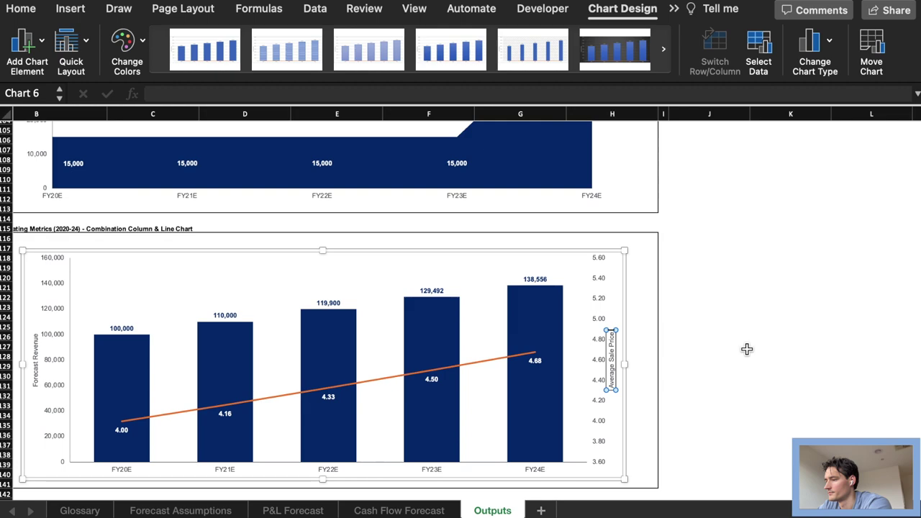
text( ($)
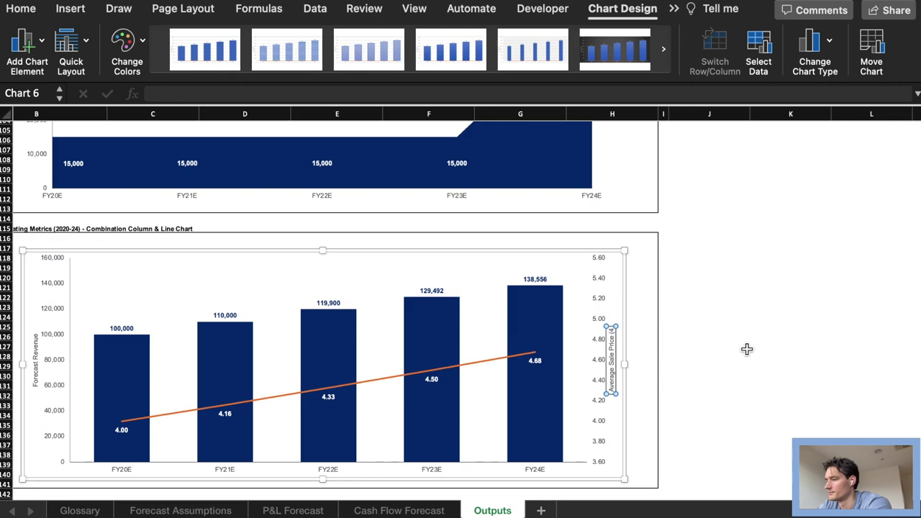
text())
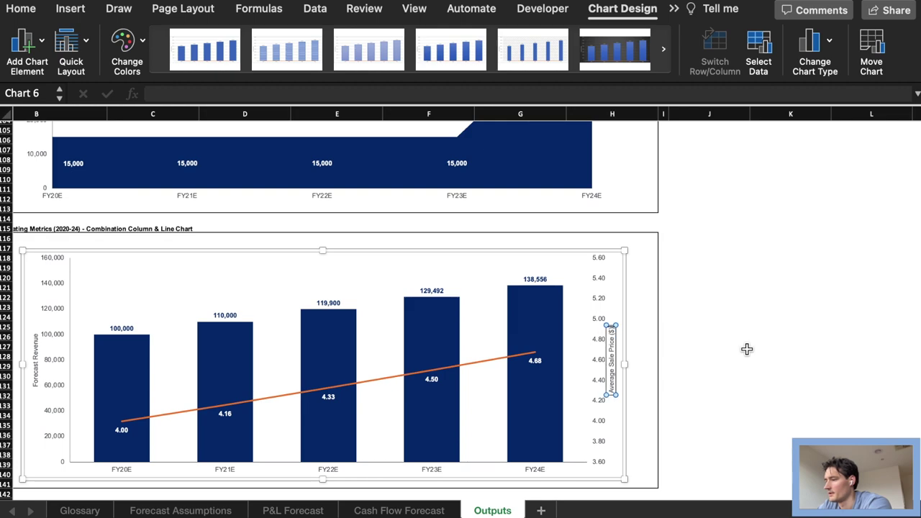
click(747, 349)
- Change the combo chart's primary vertical axis title to "Number of Cupcake Units Sold"
scroll(746, 349, left, 2)
scroll(747, 349, down, 1)
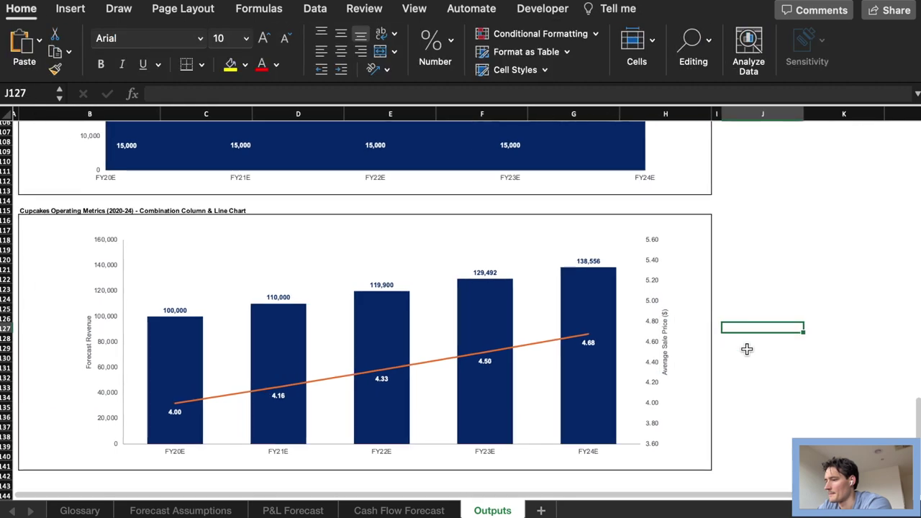
click(90, 338)
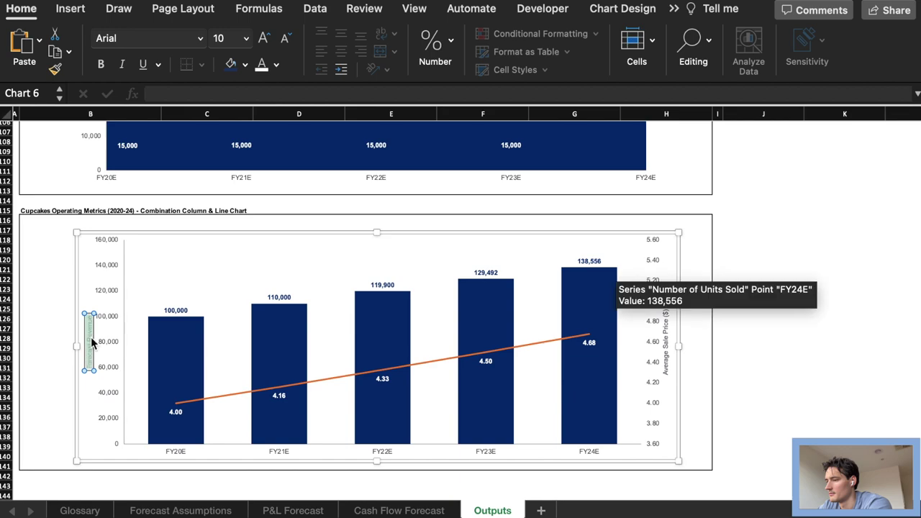
text(Number)
key(BackSpace)
key(BackSpace)
key(BackSpace)
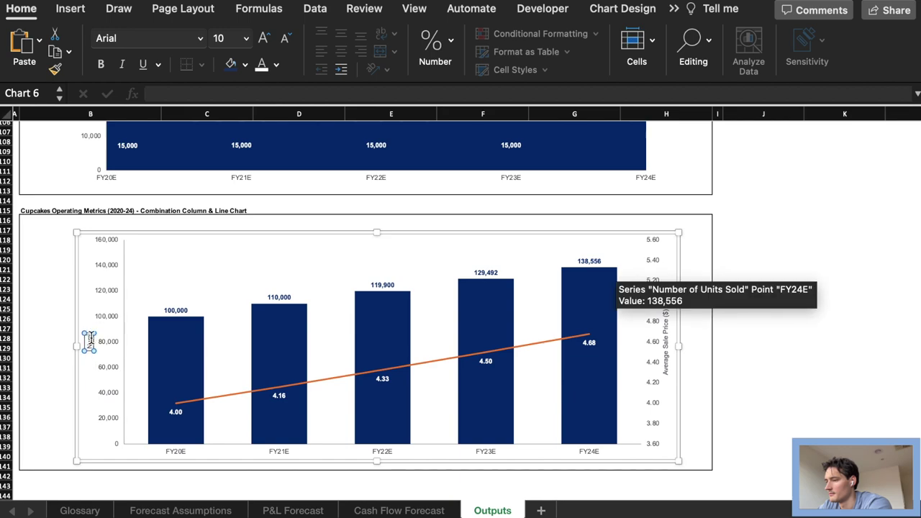
text(ber)
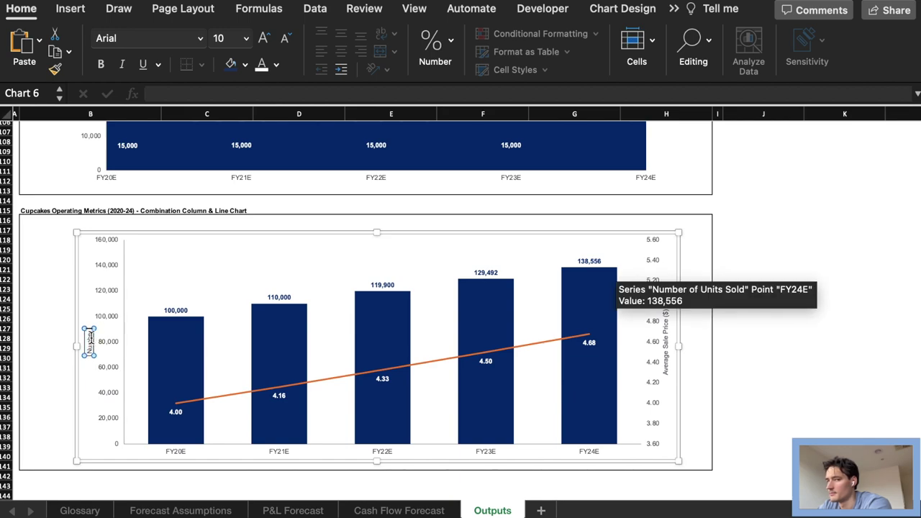
text( of Upcake Units)
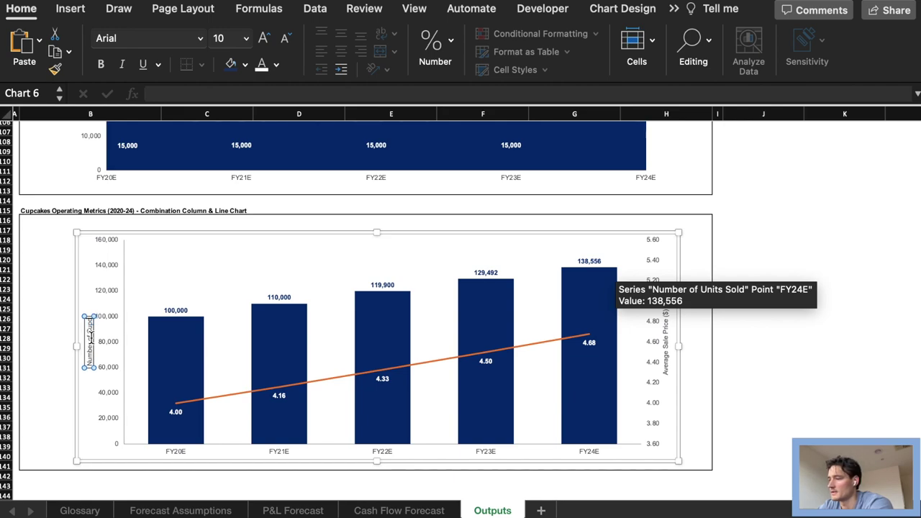
text( Sold)
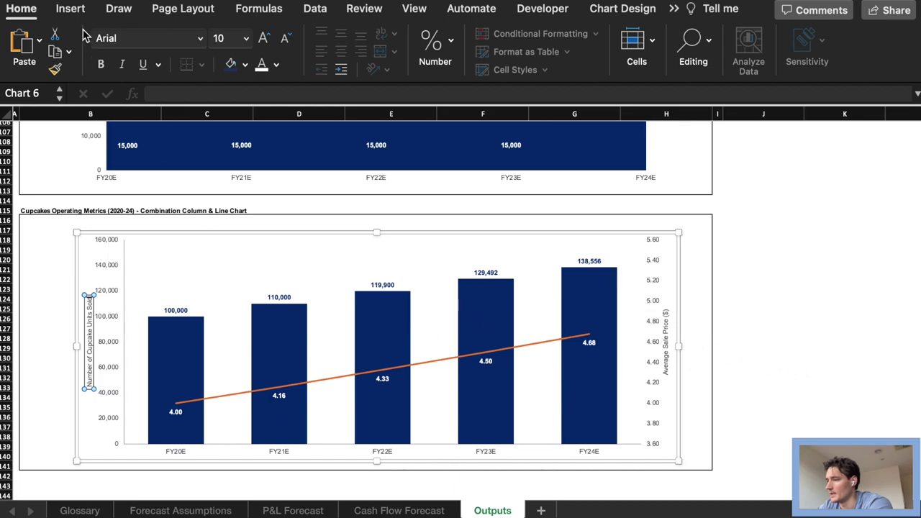
- Add a legend at the bottom of the Cupcakes Operating Metrics combo chart and deselect the chart
click(593, 9)
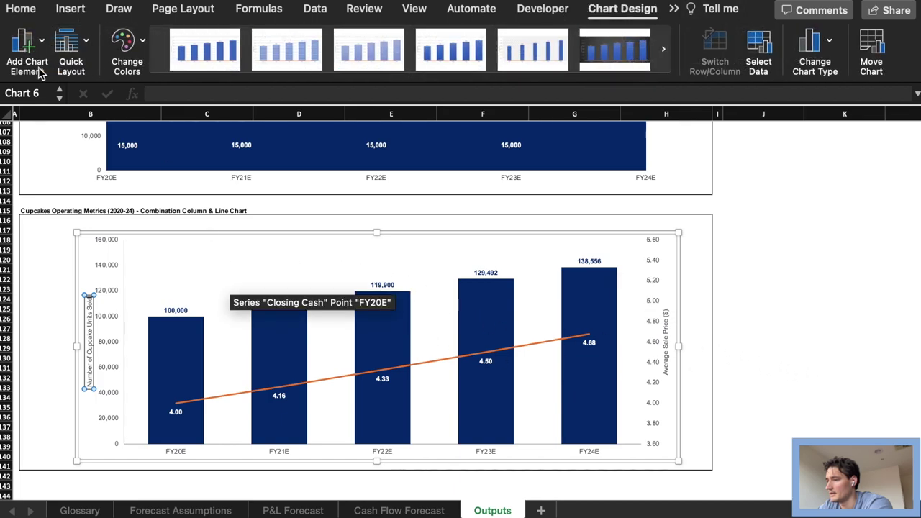
click(23, 42)
mouse_move(81, 132)
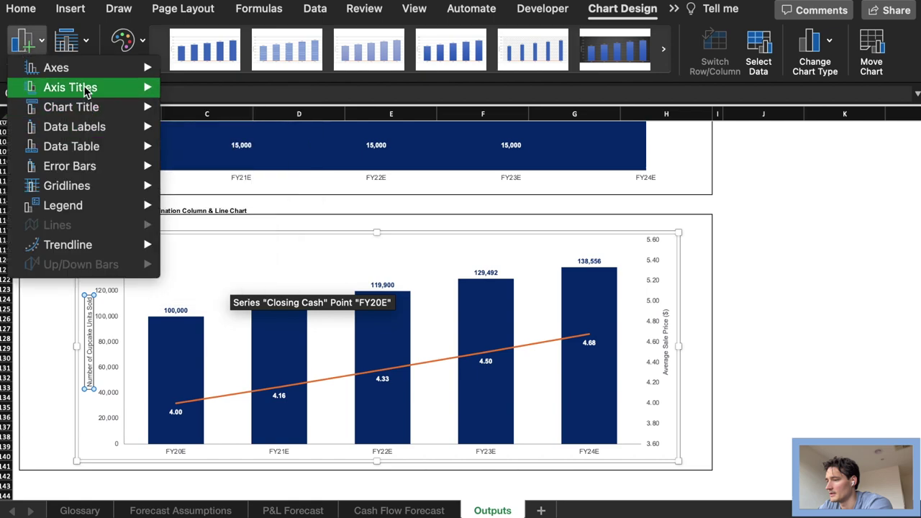
mouse_move(95, 208)
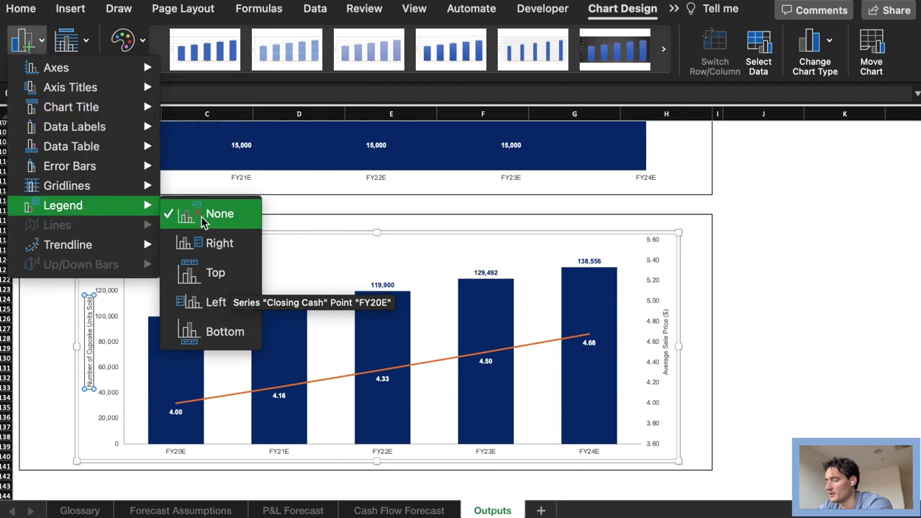
click(220, 331)
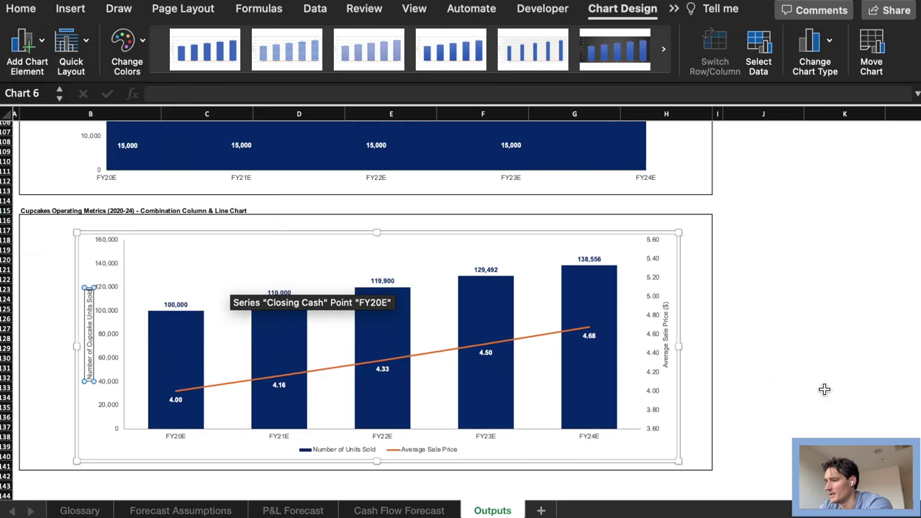
click(800, 307)
key(Escape)
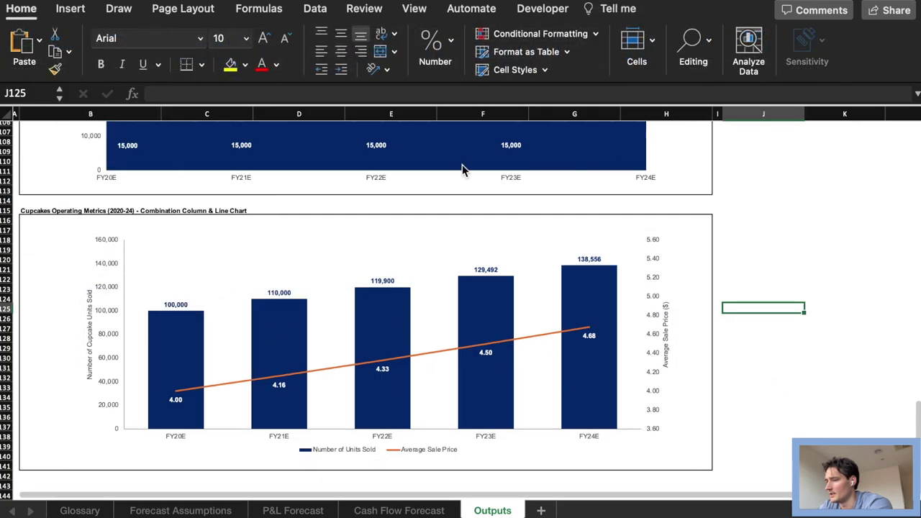
scroll(774, 271, up, 5)
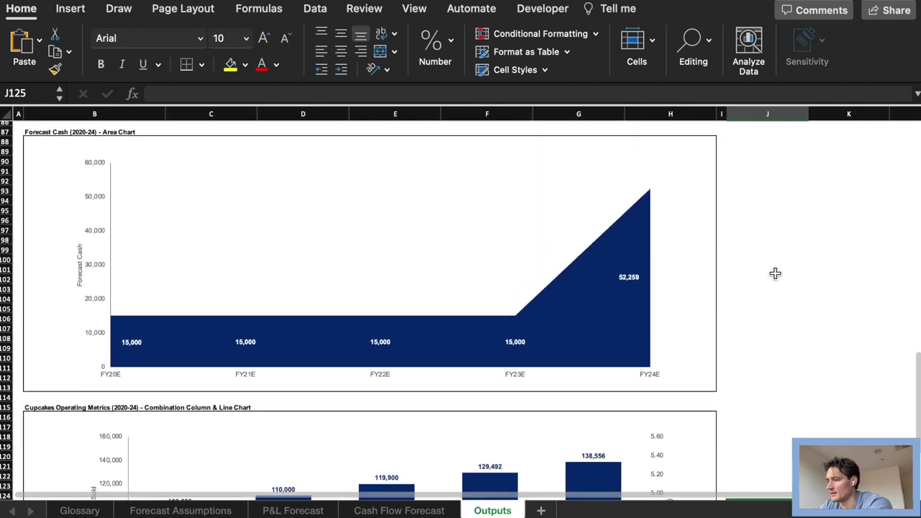
scroll(774, 272, up, 8)
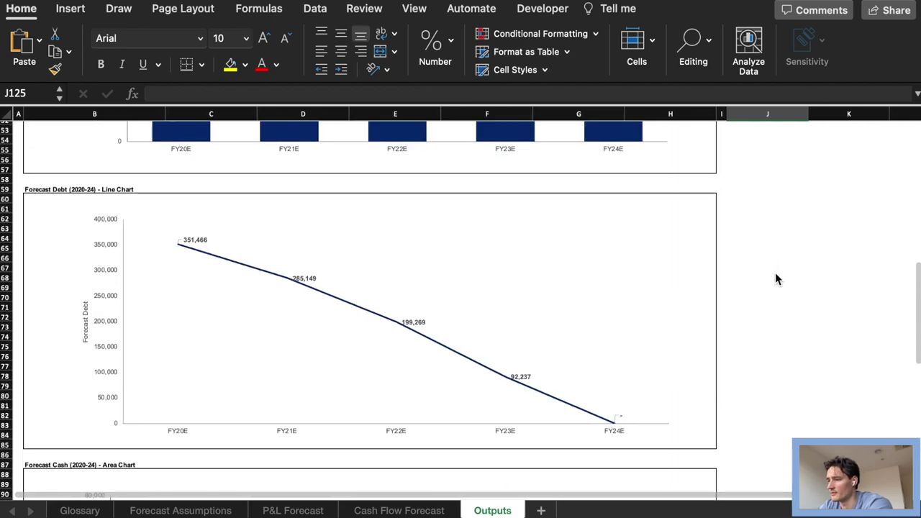
scroll(775, 273, down, 12)
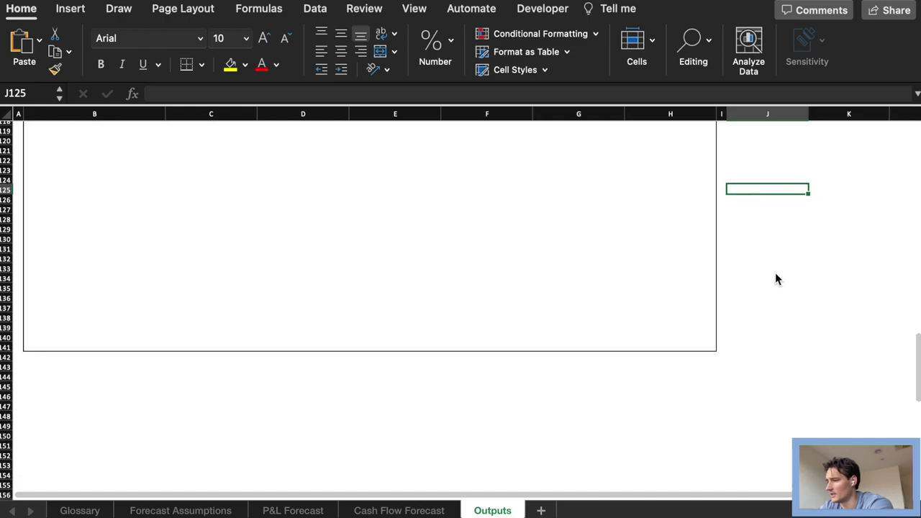
scroll(777, 279, up, 2)
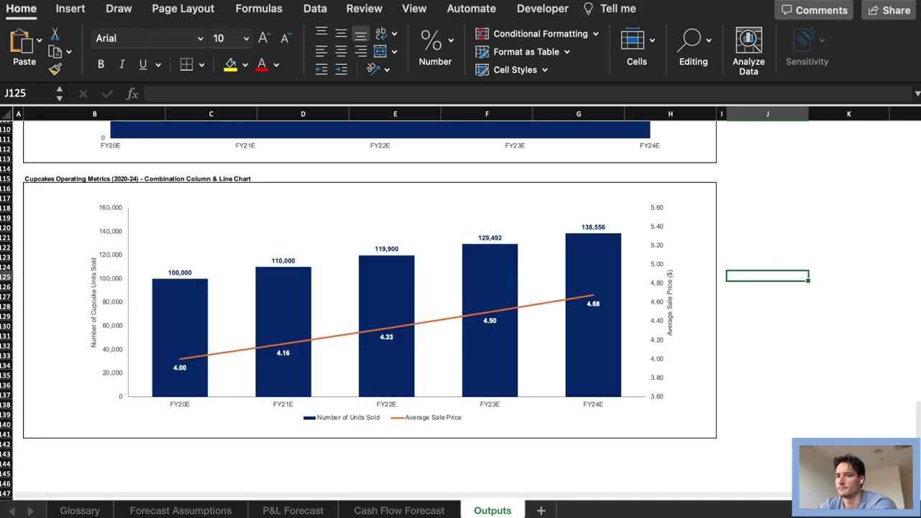